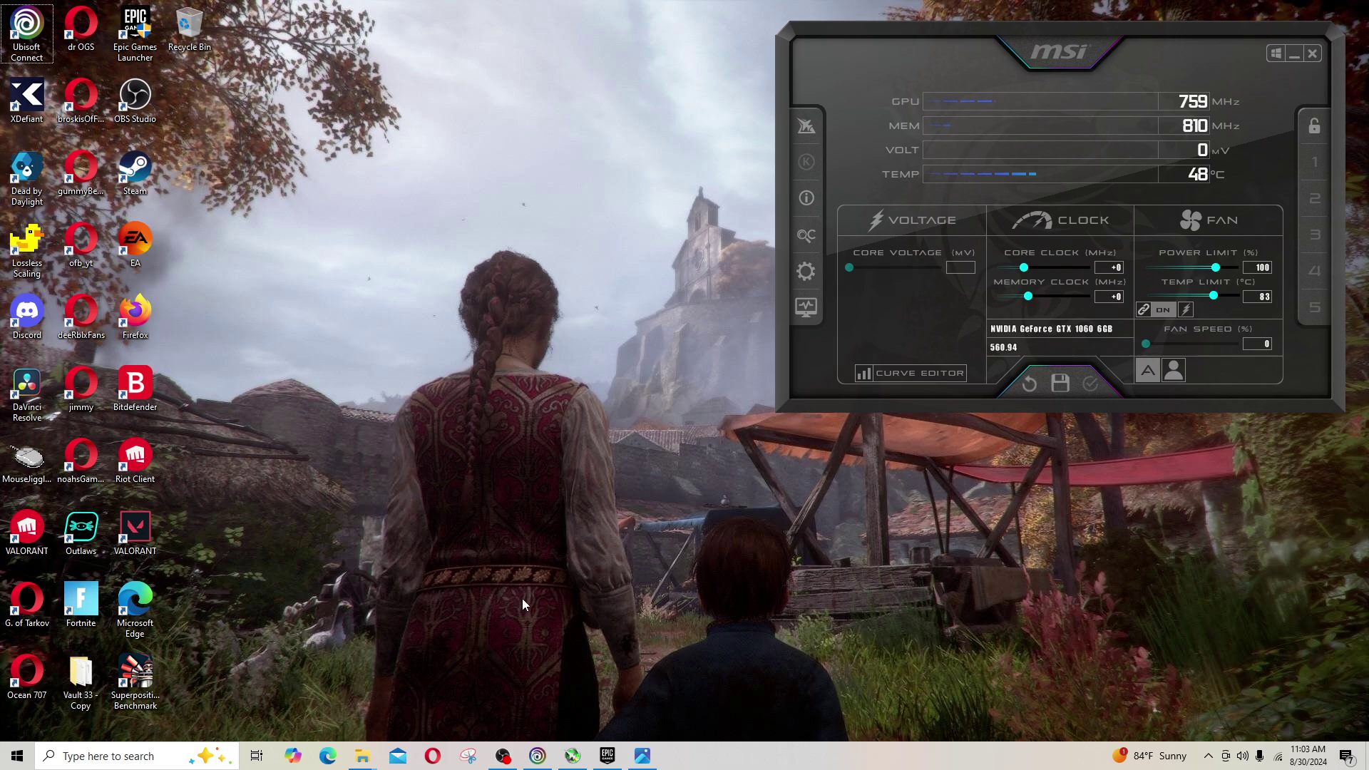
# Bring Ubisoft Connect's Library, listing Star Wars Outlaws and XDefiant, to the front.
pyautogui.click(538, 755)
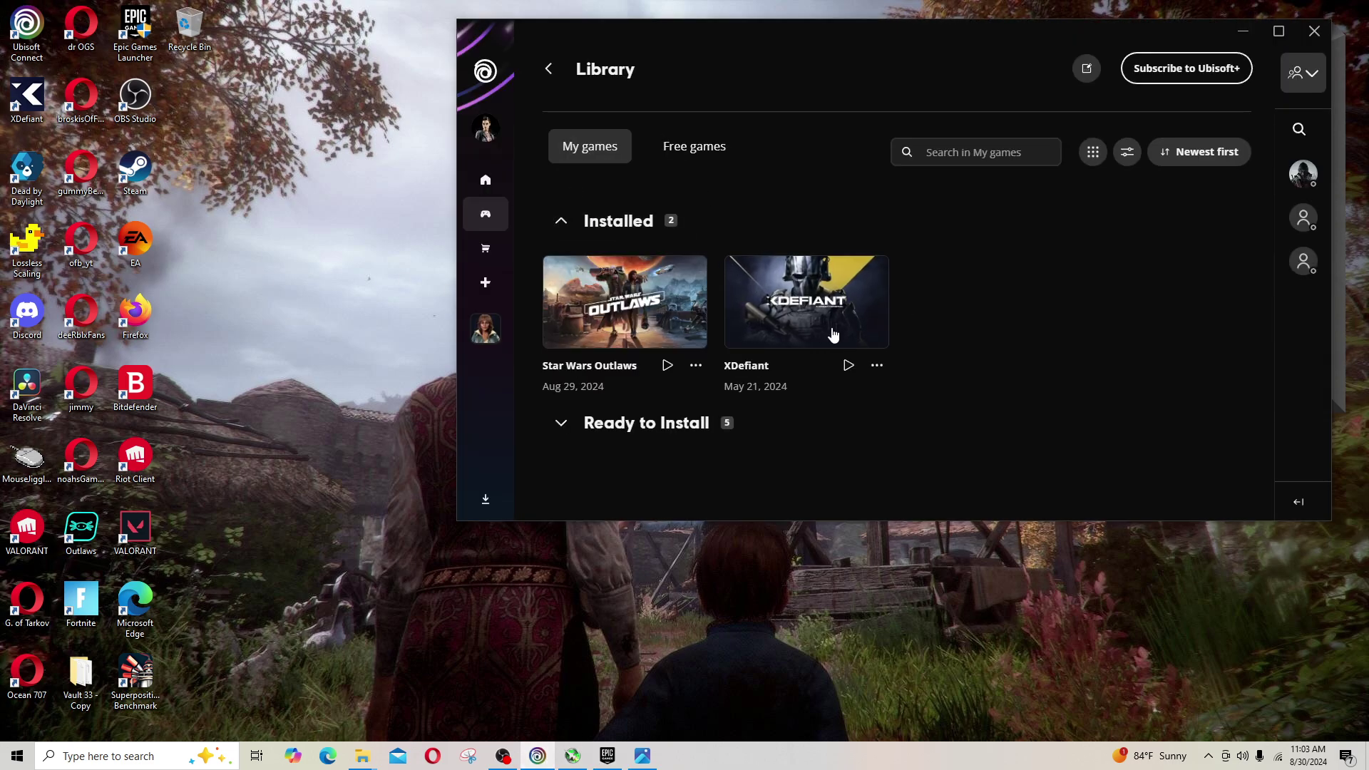
pyautogui.click(309, 457)
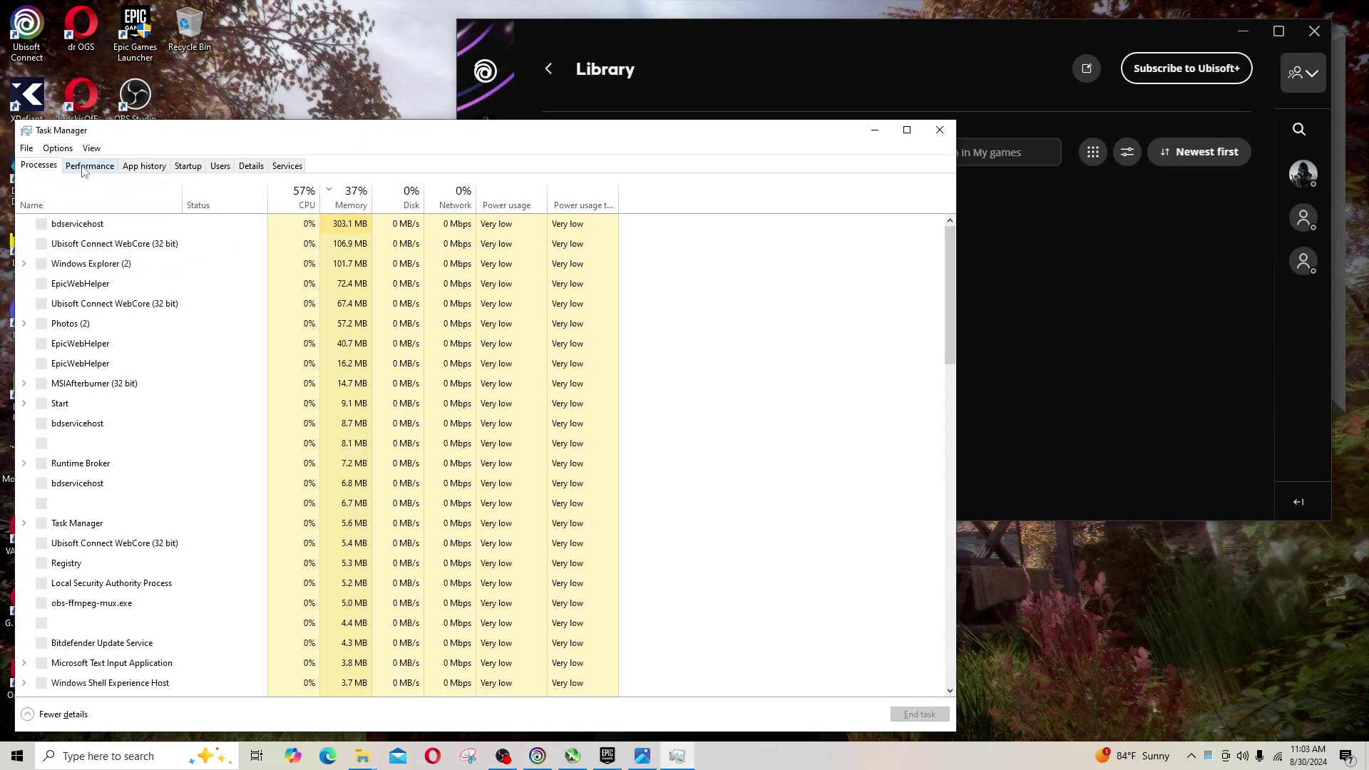
pyautogui.click(83, 170)
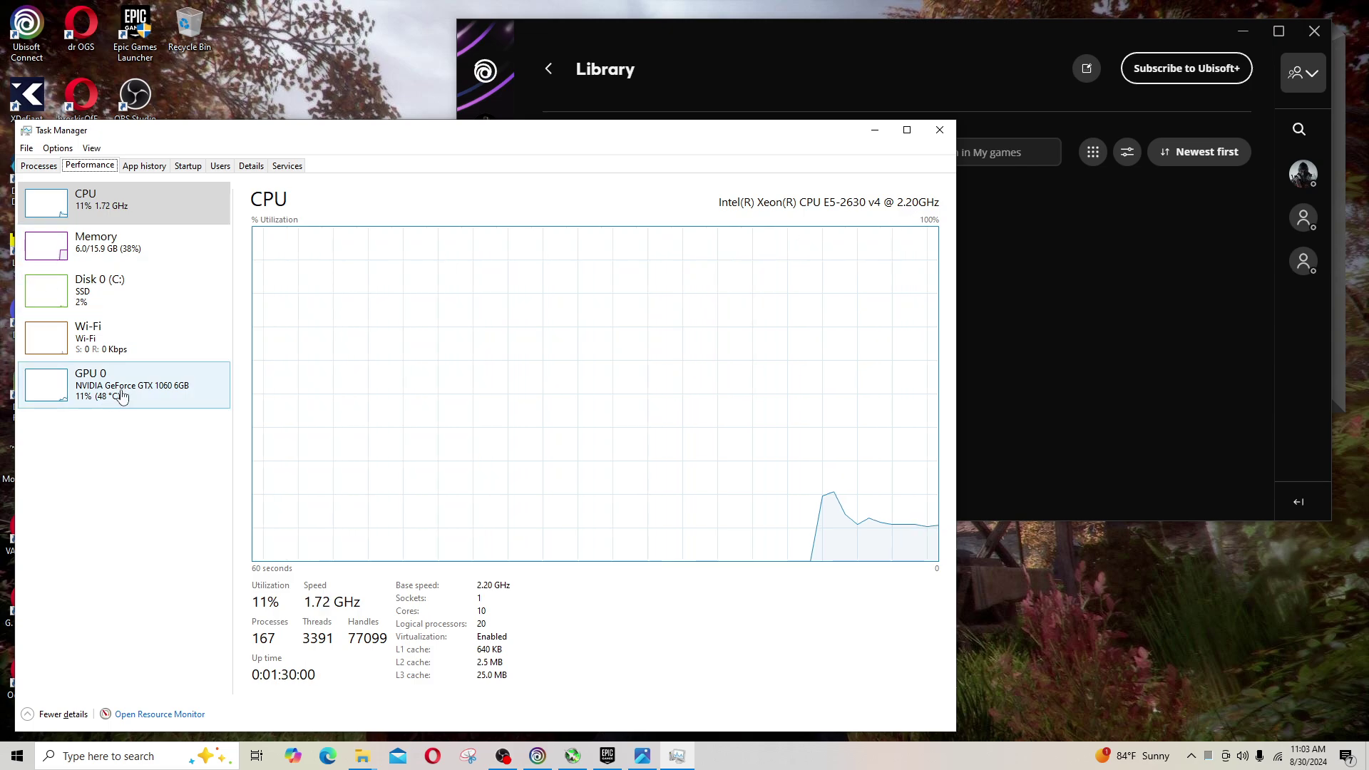
pyautogui.click(159, 399)
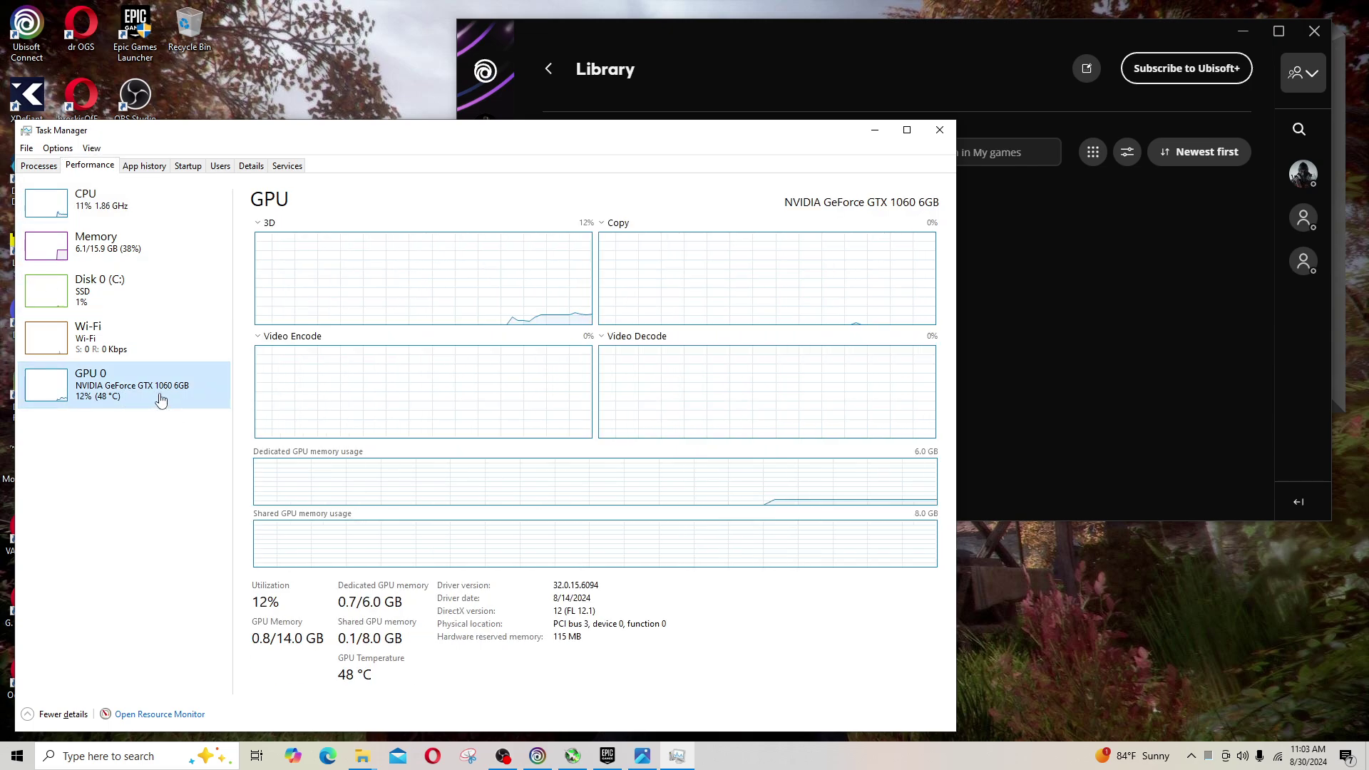
pyautogui.click(874, 130)
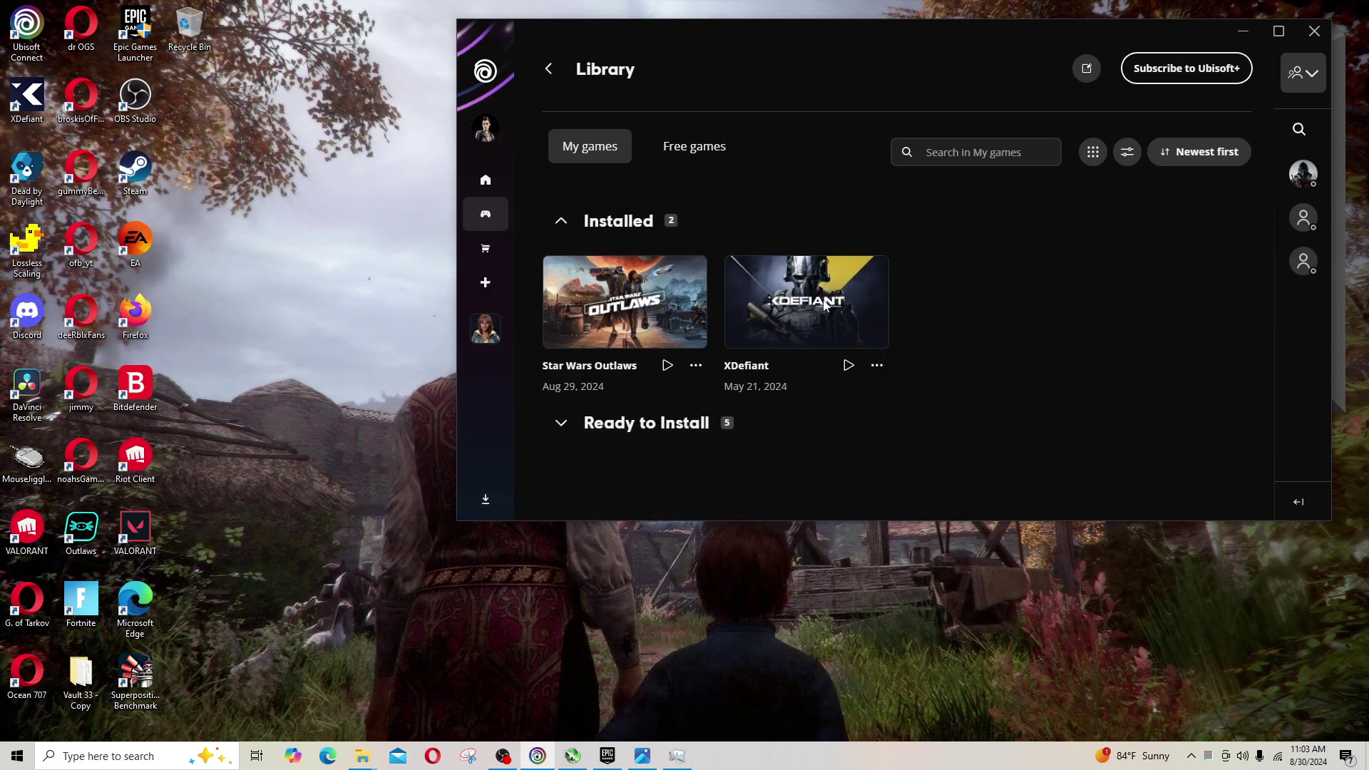
pyautogui.click(645, 759)
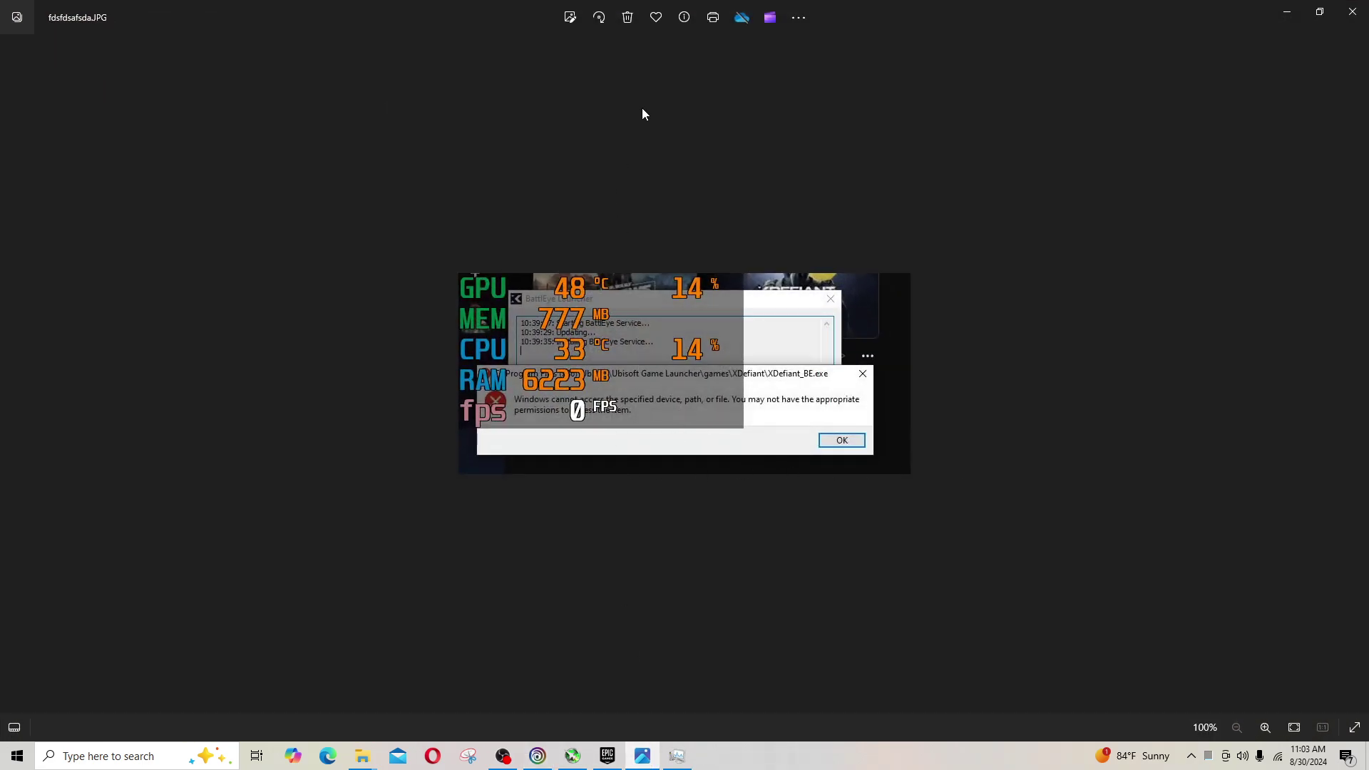
pyautogui.scroll(5, 684, 420)
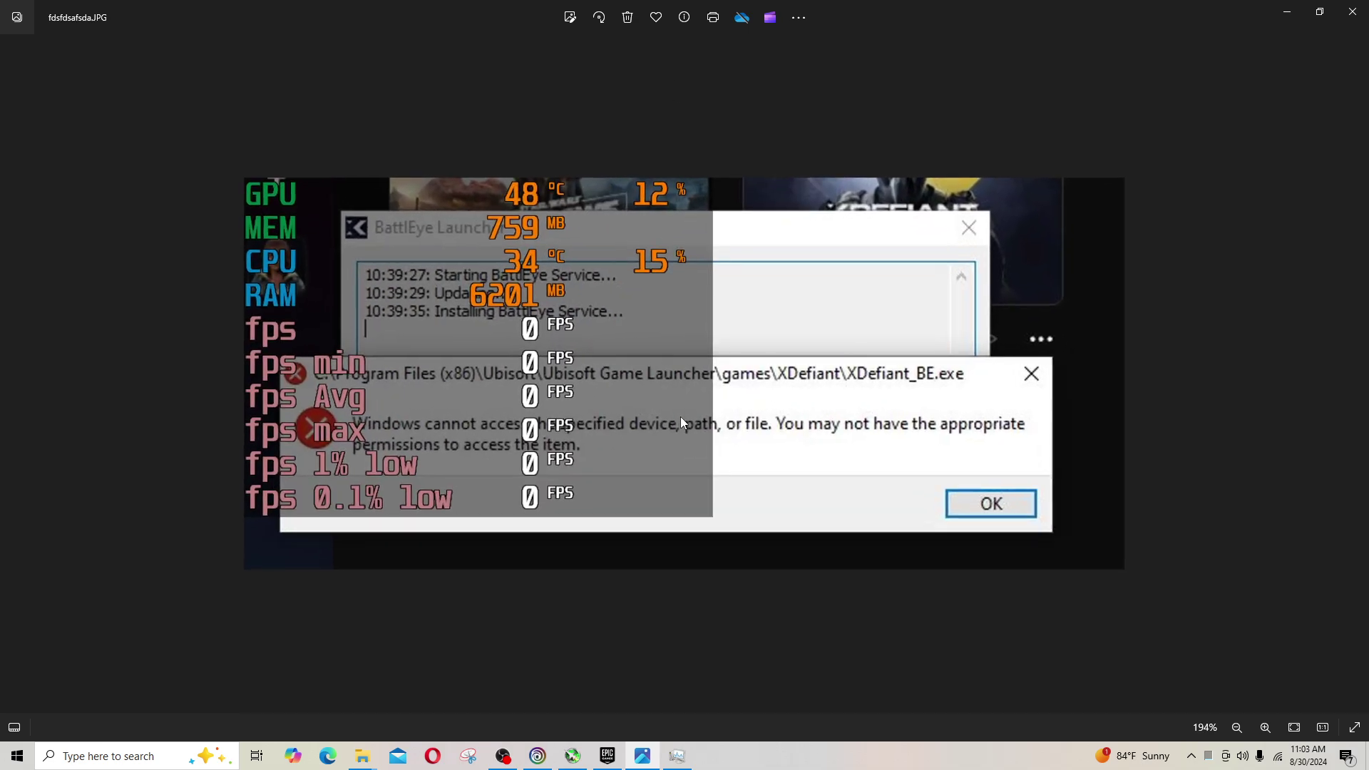
pyautogui.scroll(3, 680, 420)
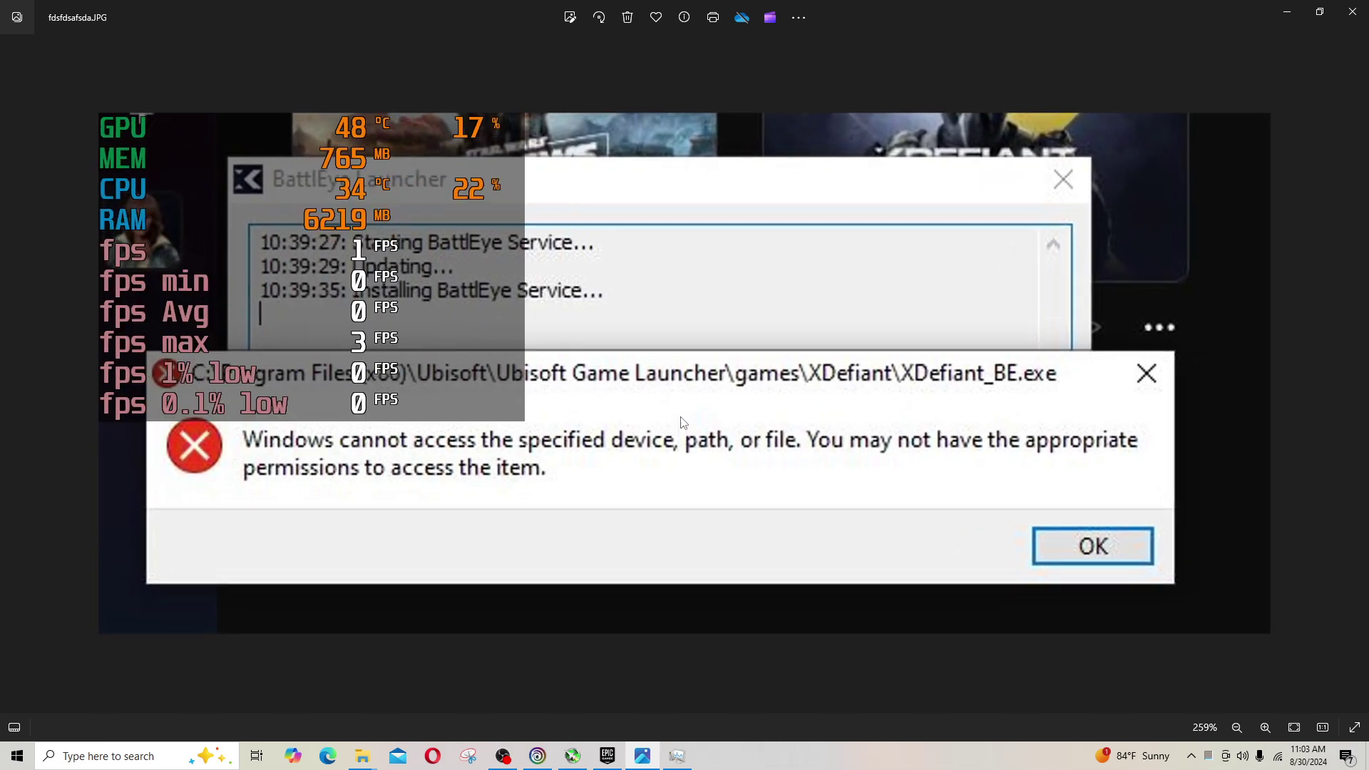
pyautogui.scroll(-1, 680, 421)
pyautogui.scroll(1, 681, 422)
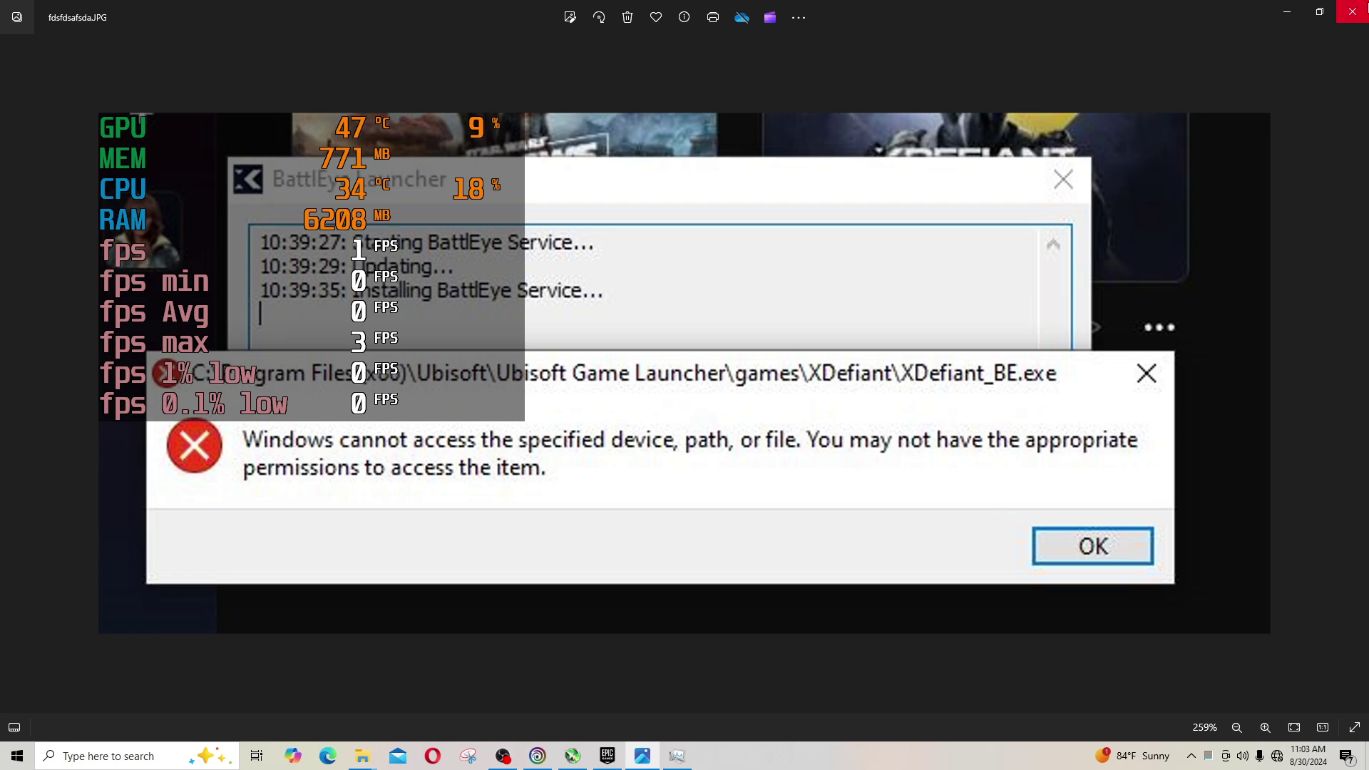
# Close the error screenshot, switch to Opera, and pause the Rainbow Six Siege fix video.
pyautogui.click(1365, 8)
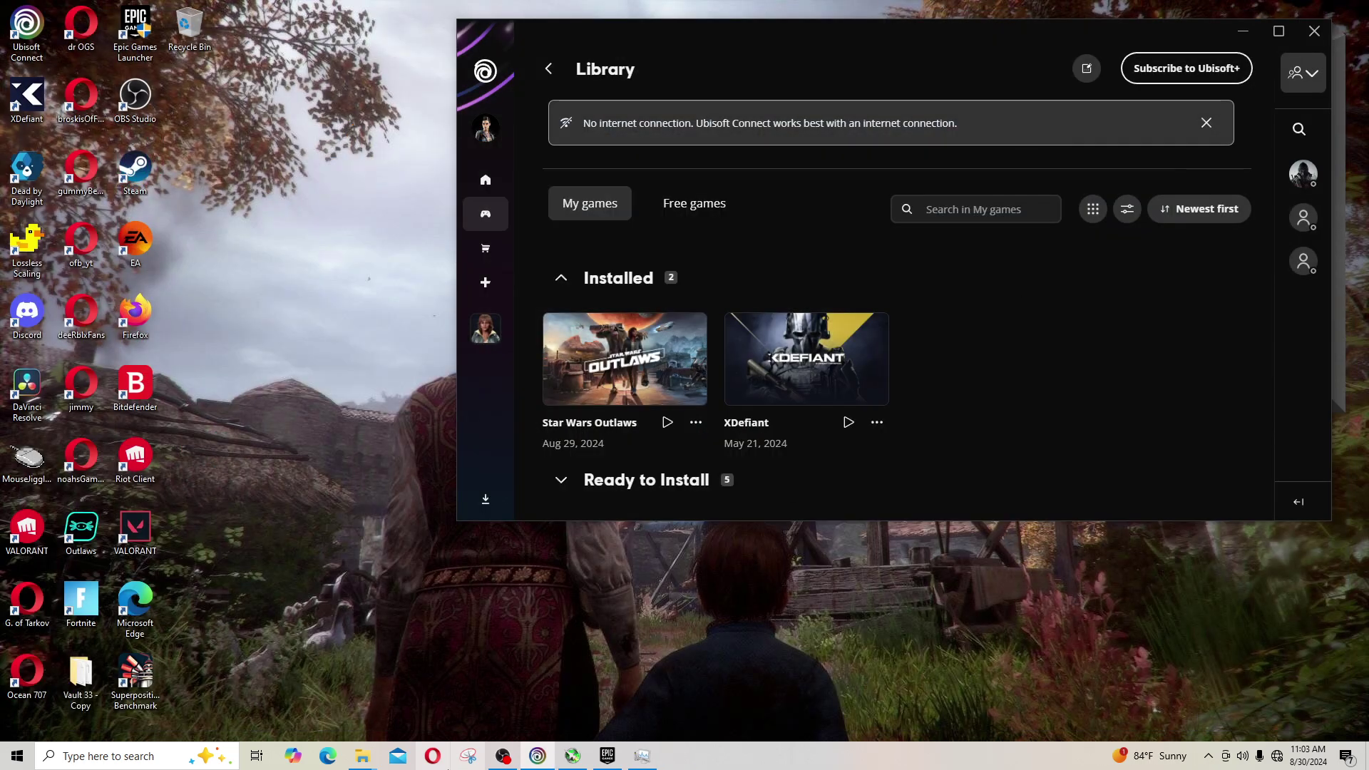
pyautogui.click(432, 755)
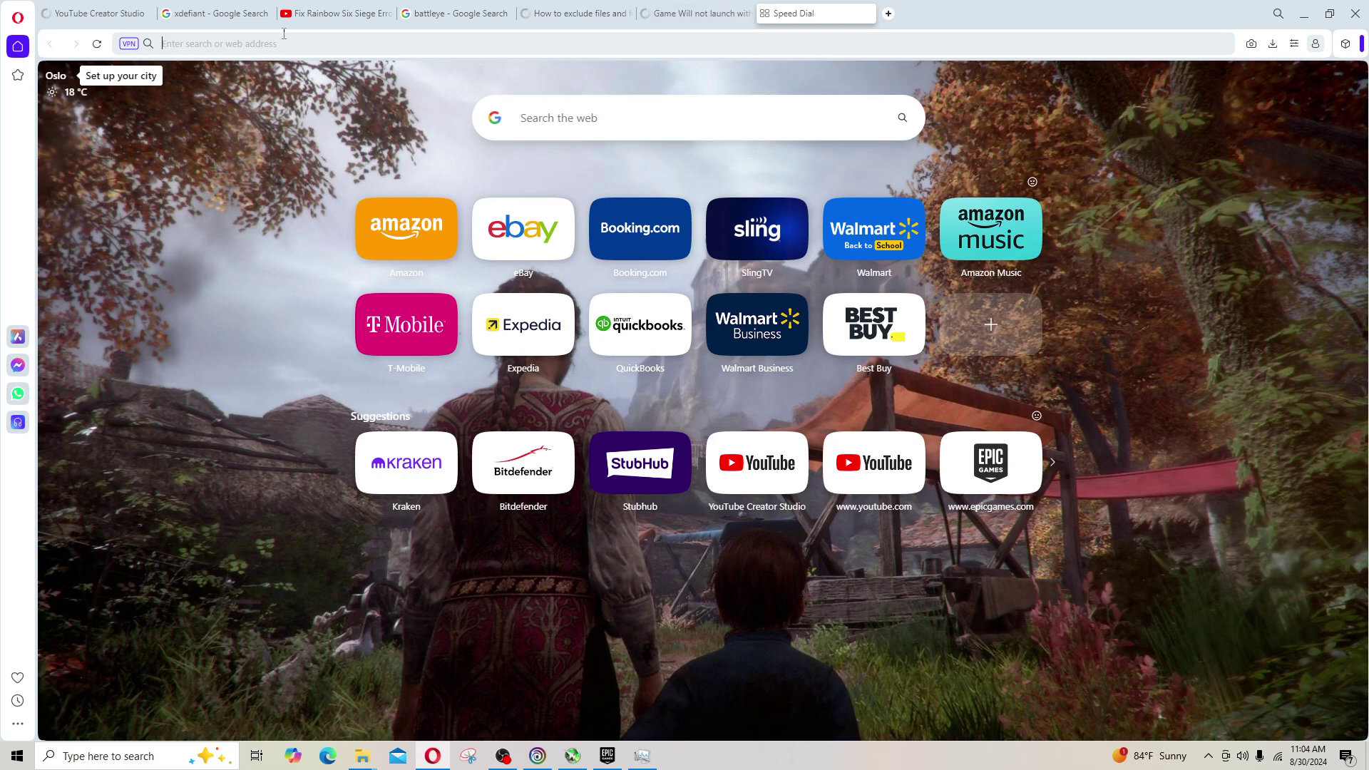
pyautogui.click(211, 16)
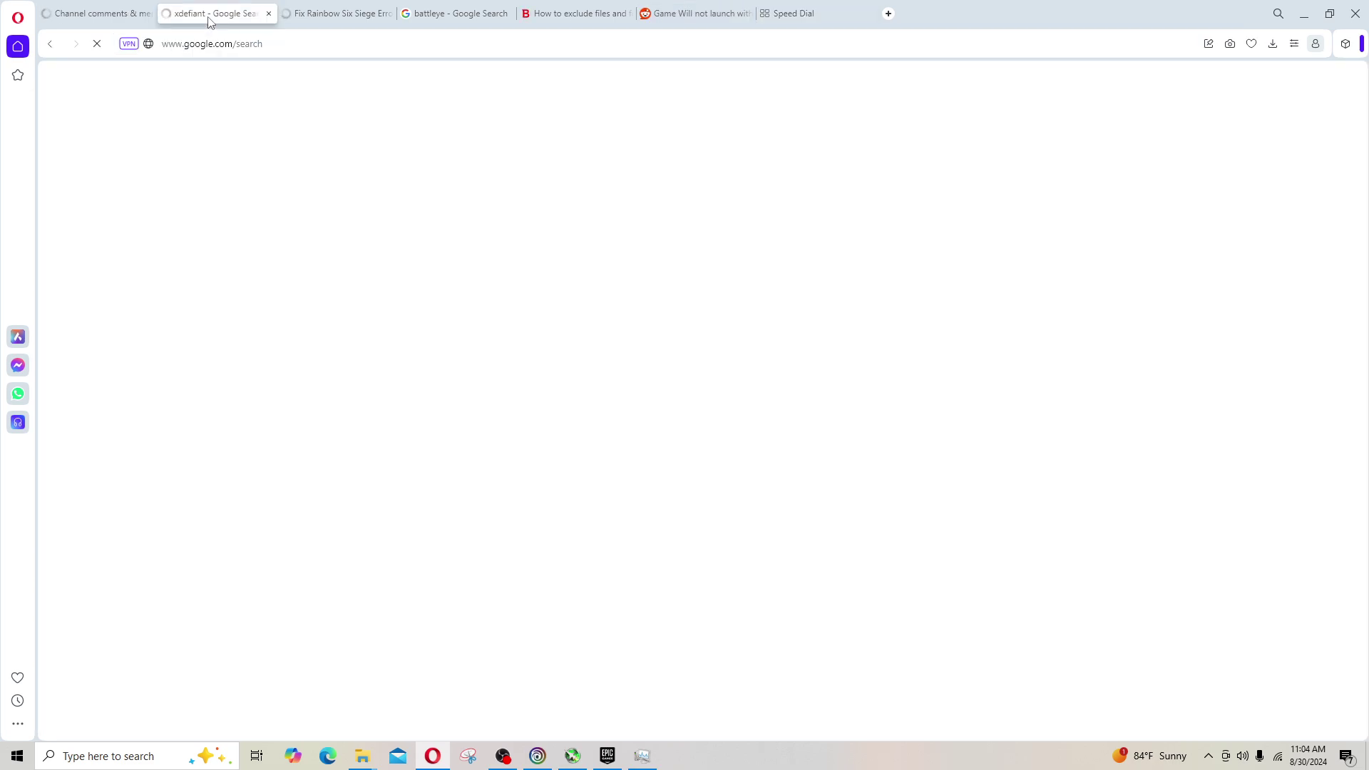
pyautogui.click(338, 17)
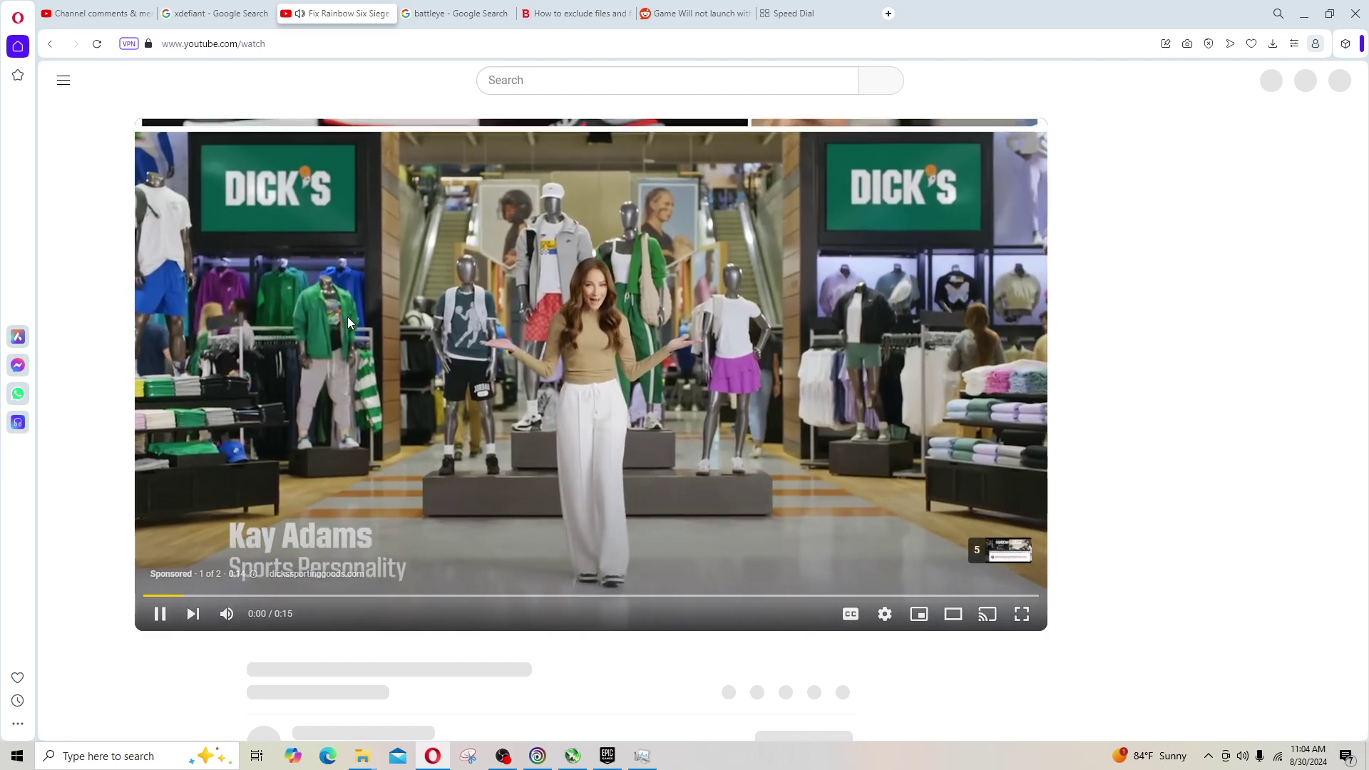
pyautogui.press('space')
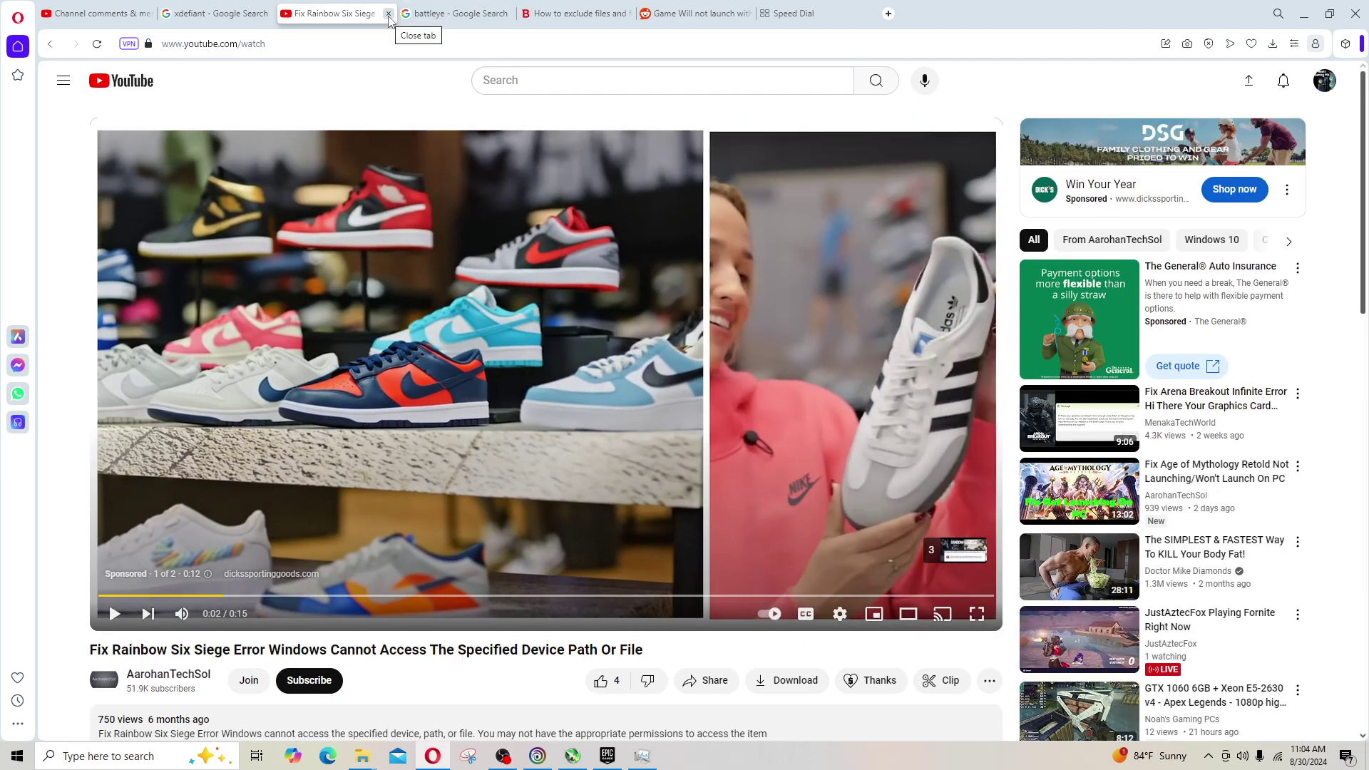
# Show the battleye Google results and select 'BattlEye' in the first result.
pyautogui.scroll(-3, 132, 481)
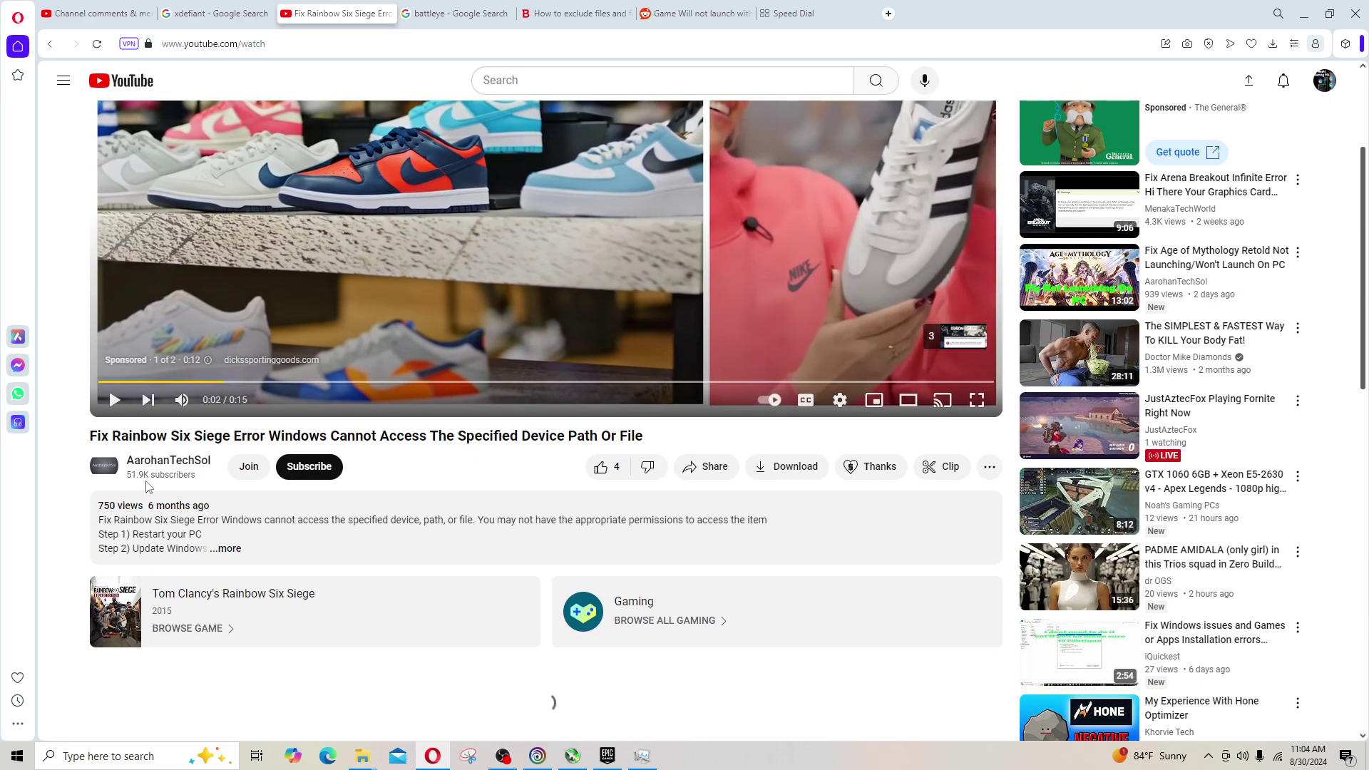
pyautogui.scroll(3, 298, 386)
pyautogui.click(459, 14)
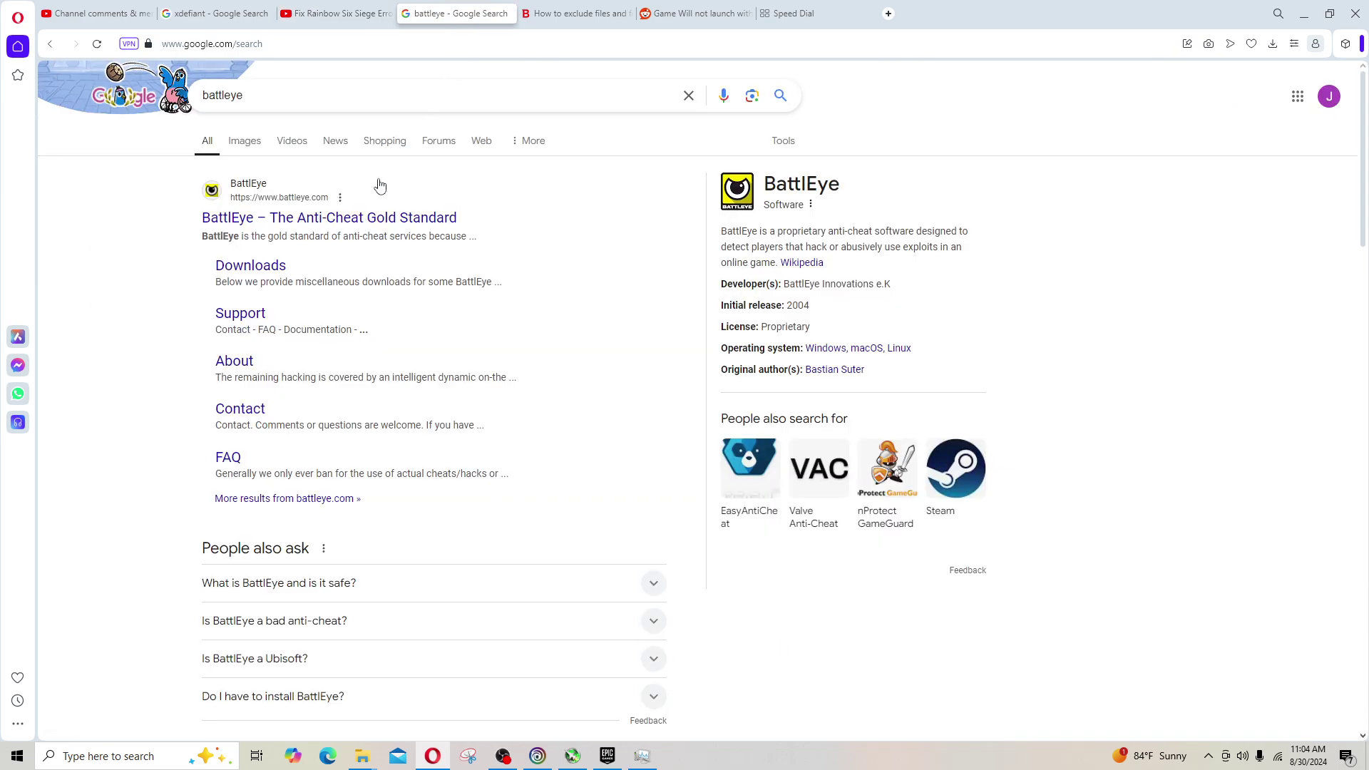
pyautogui.moveTo(194, 225); pyautogui.dragTo(254, 222)
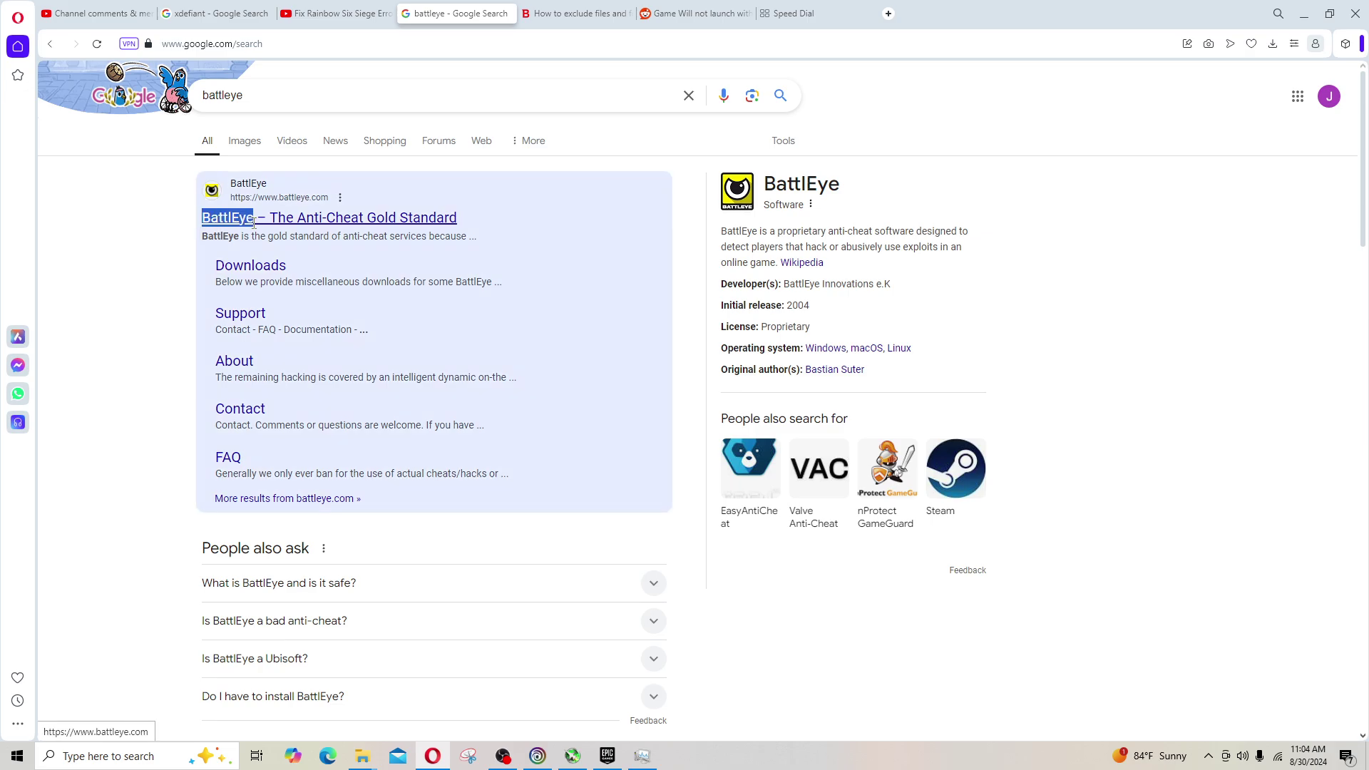
# Read through the Bitdefender guide's steps for adding and saving a file exclusion.
pyautogui.click(576, 14)
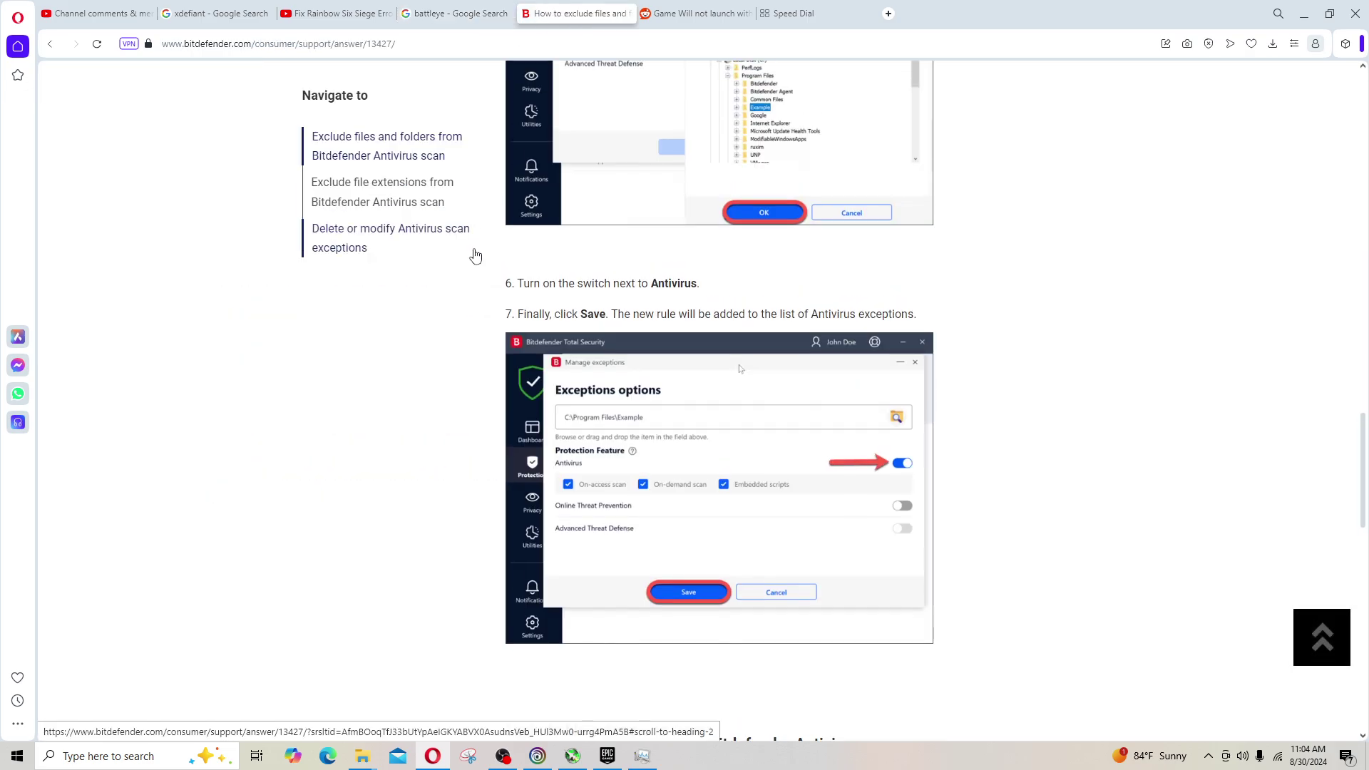
pyautogui.scroll(12, 476, 255)
pyautogui.scroll(-8, 489, 272)
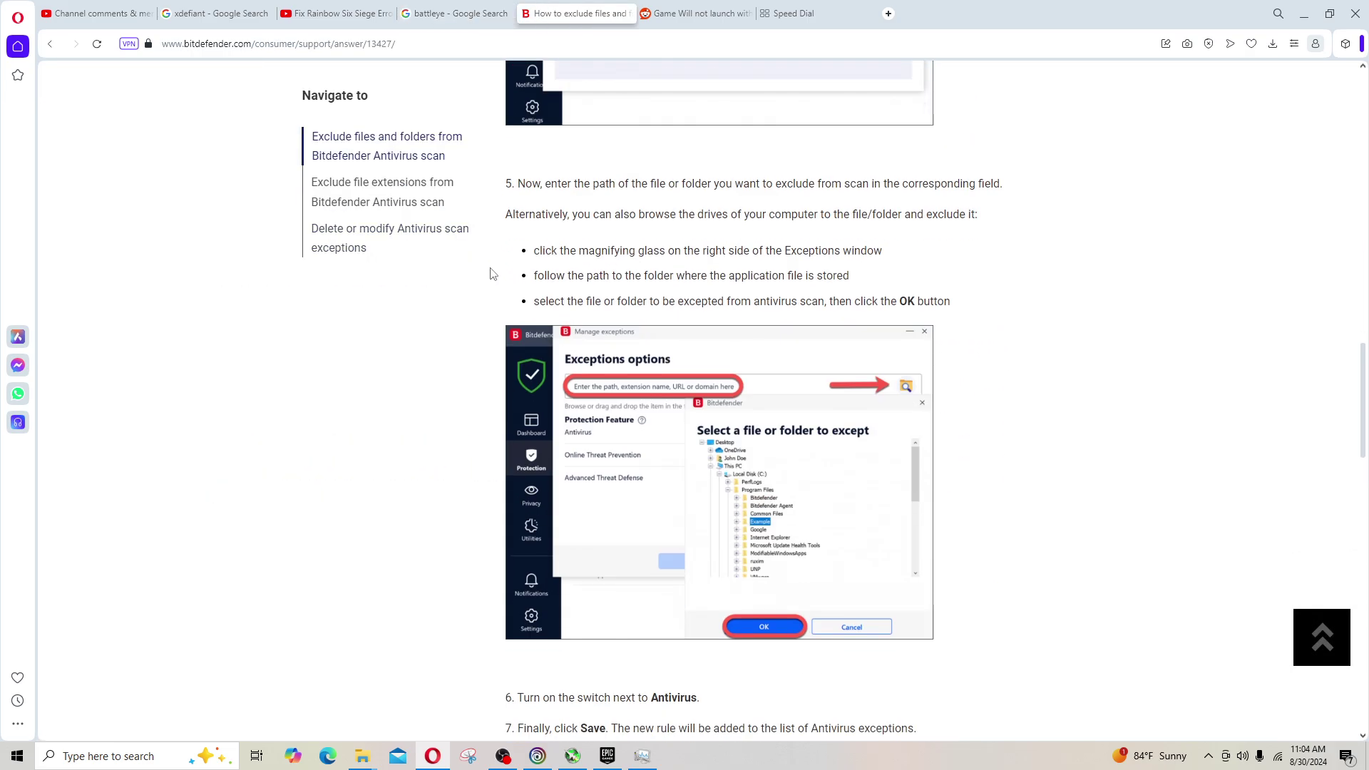
pyautogui.scroll(-2, 489, 274)
pyautogui.scroll(-2, 597, 254)
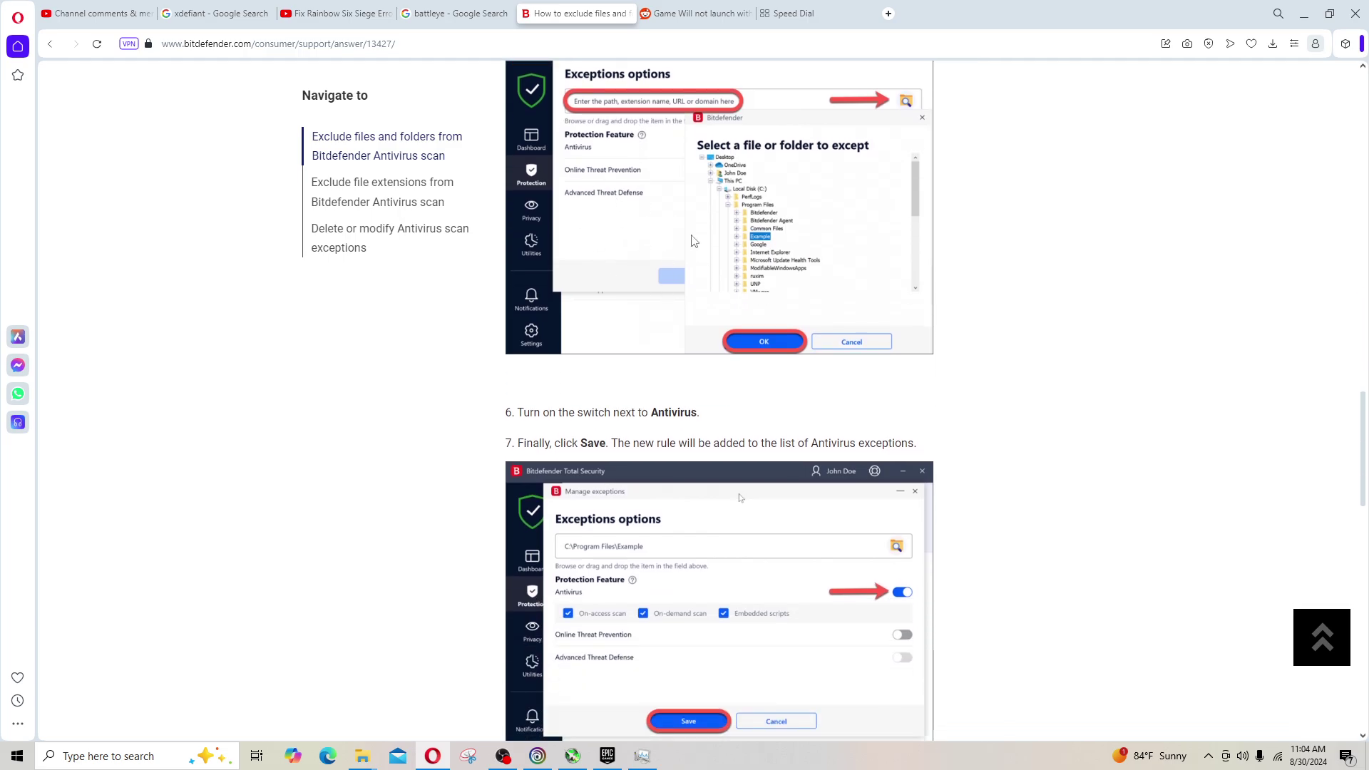
pyautogui.scroll(-1, 656, 269)
pyautogui.scroll(3, 656, 269)
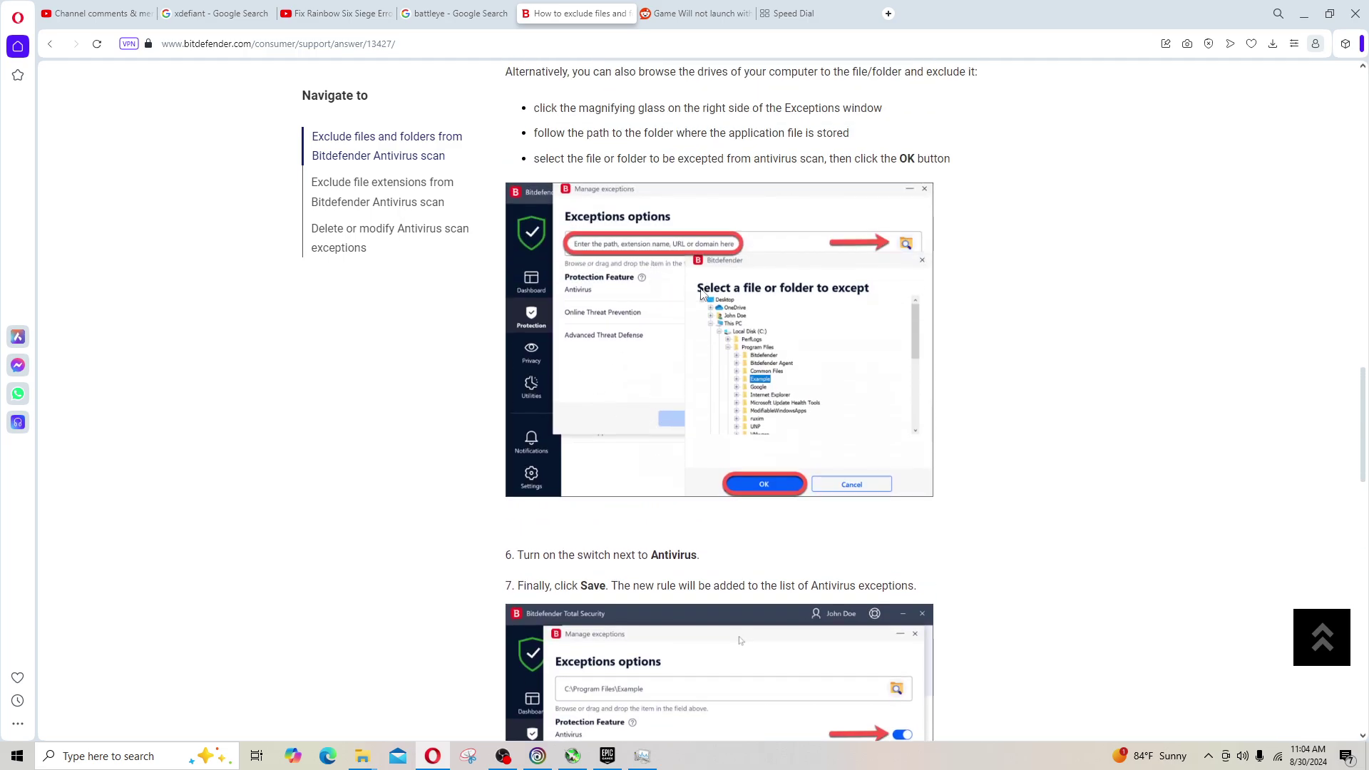
pyautogui.scroll(-6, 739, 335)
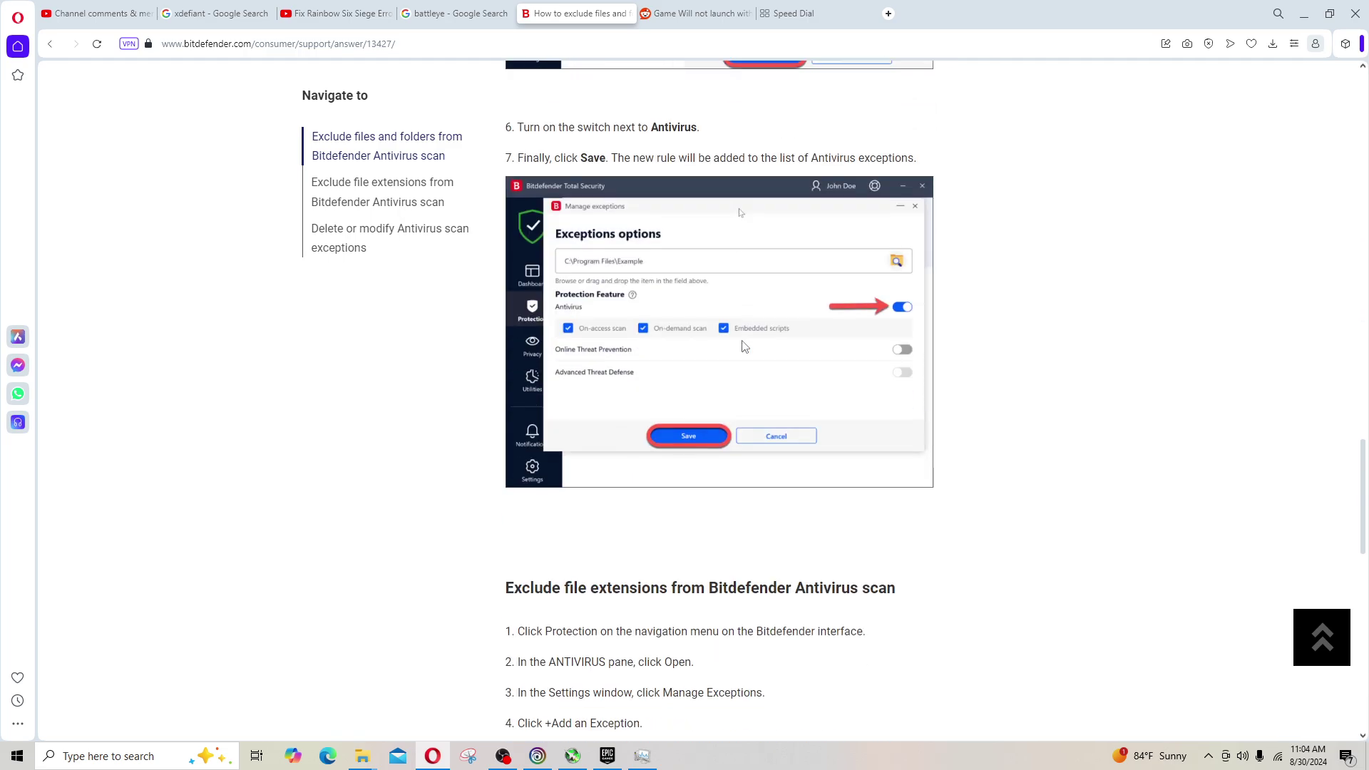
pyautogui.scroll(5, 741, 342)
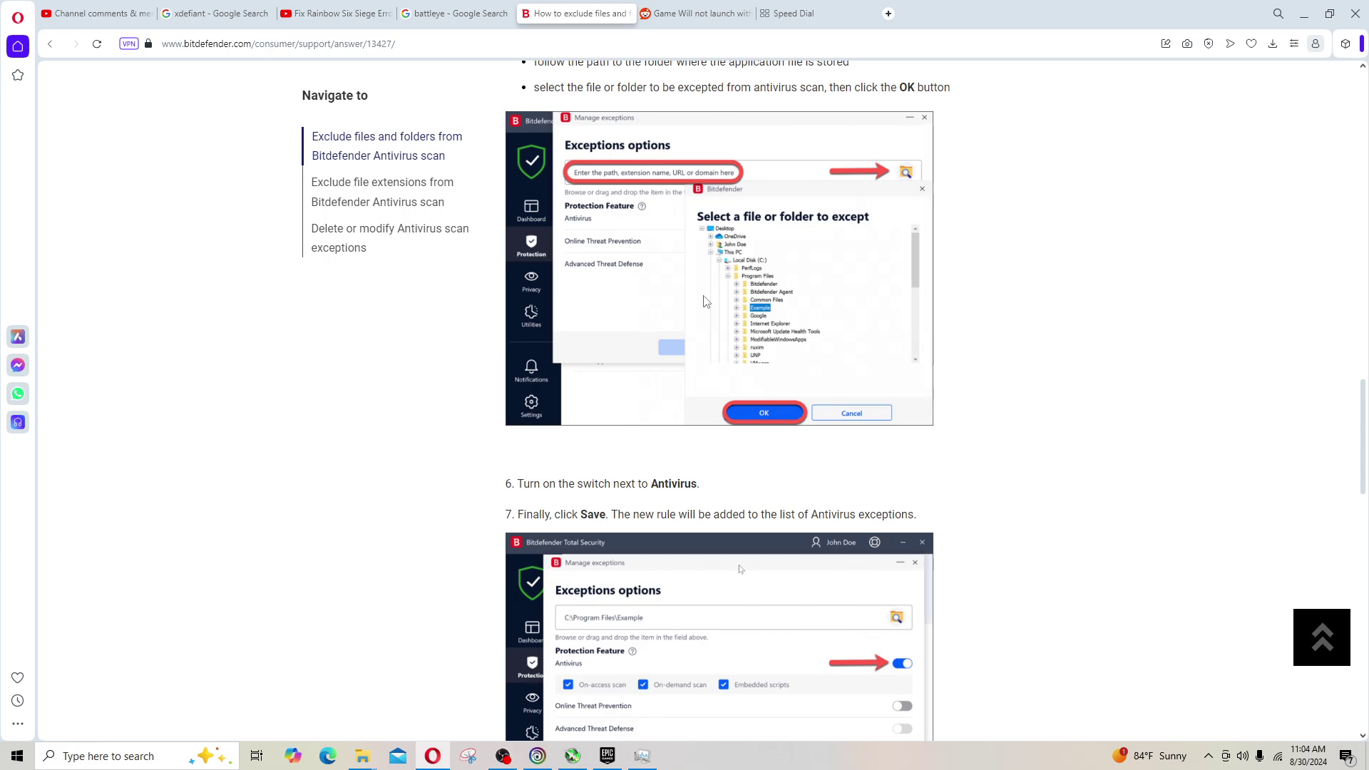
pyautogui.scroll(-4, 738, 274)
pyautogui.scroll(3, 736, 267)
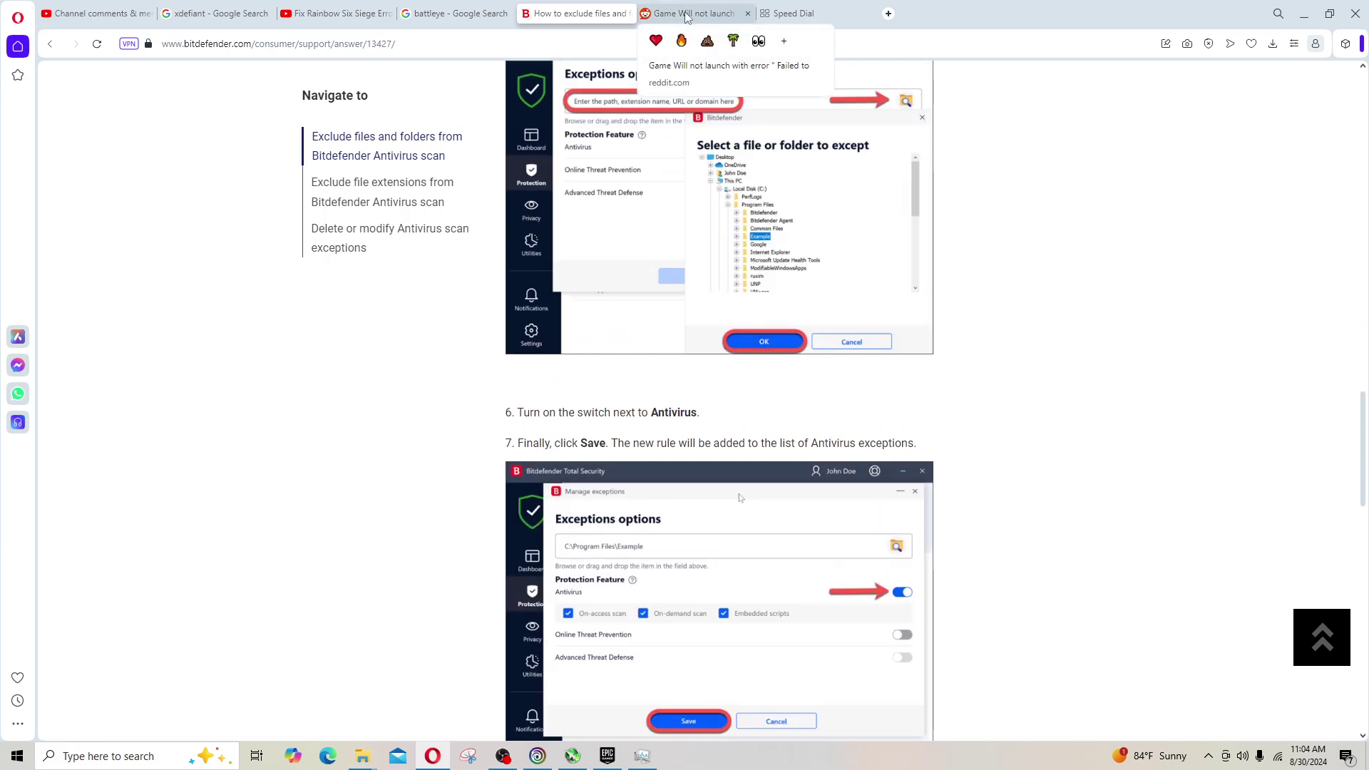
# Read the Reddit thread on 'Failed to install BattlEye Service', then return to the battleye results.
pyautogui.click(687, 14)
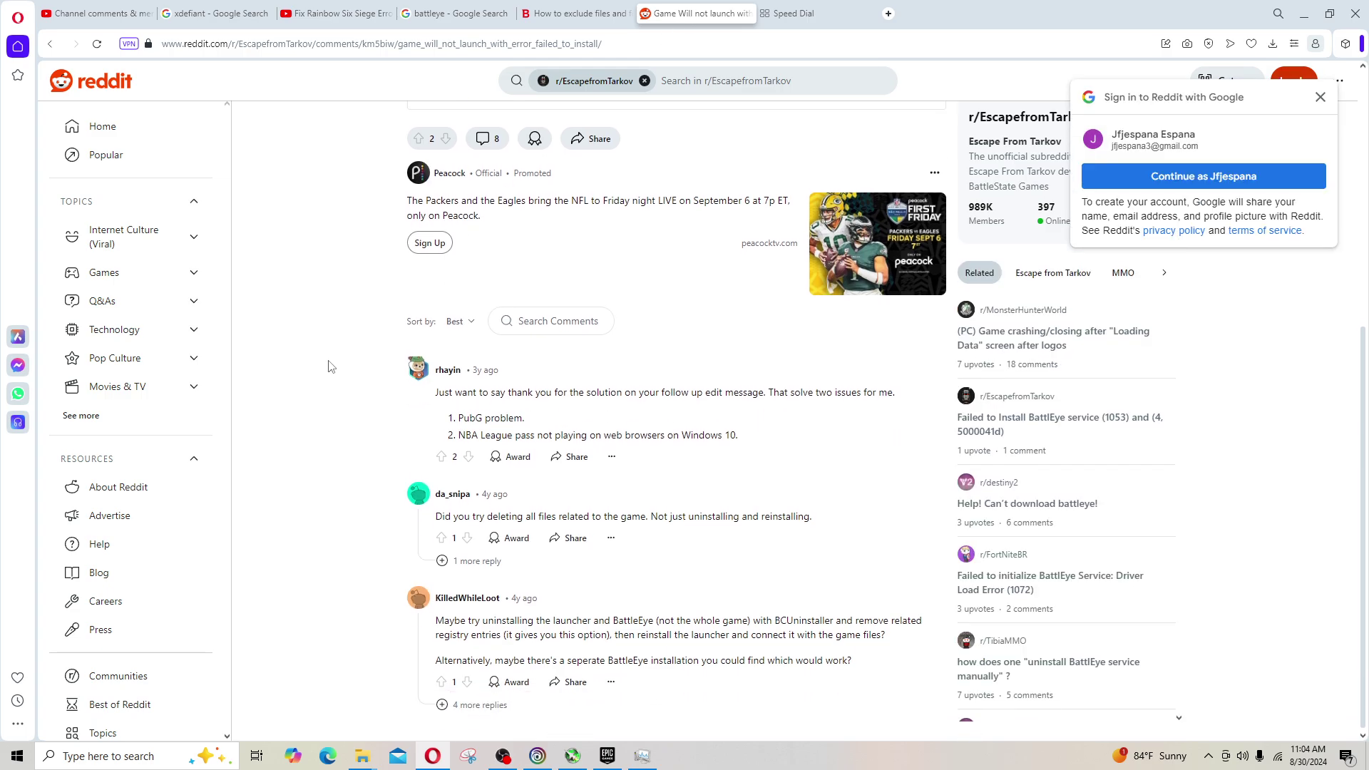
pyautogui.scroll(6, 328, 366)
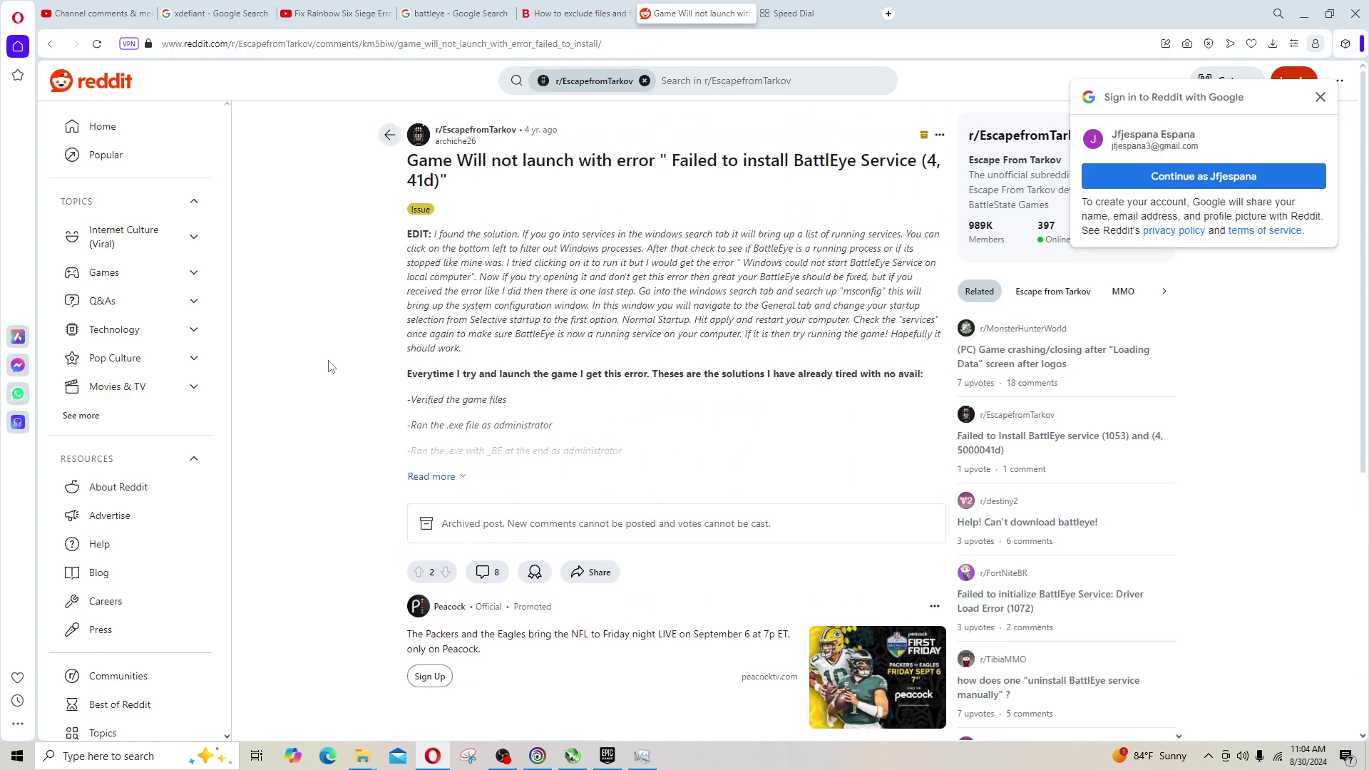
pyautogui.moveTo(518, 159); pyautogui.dragTo(757, 162)
pyautogui.click(757, 162)
pyautogui.moveTo(648, 161); pyautogui.dragTo(761, 189)
pyautogui.scroll(-6, 727, 257)
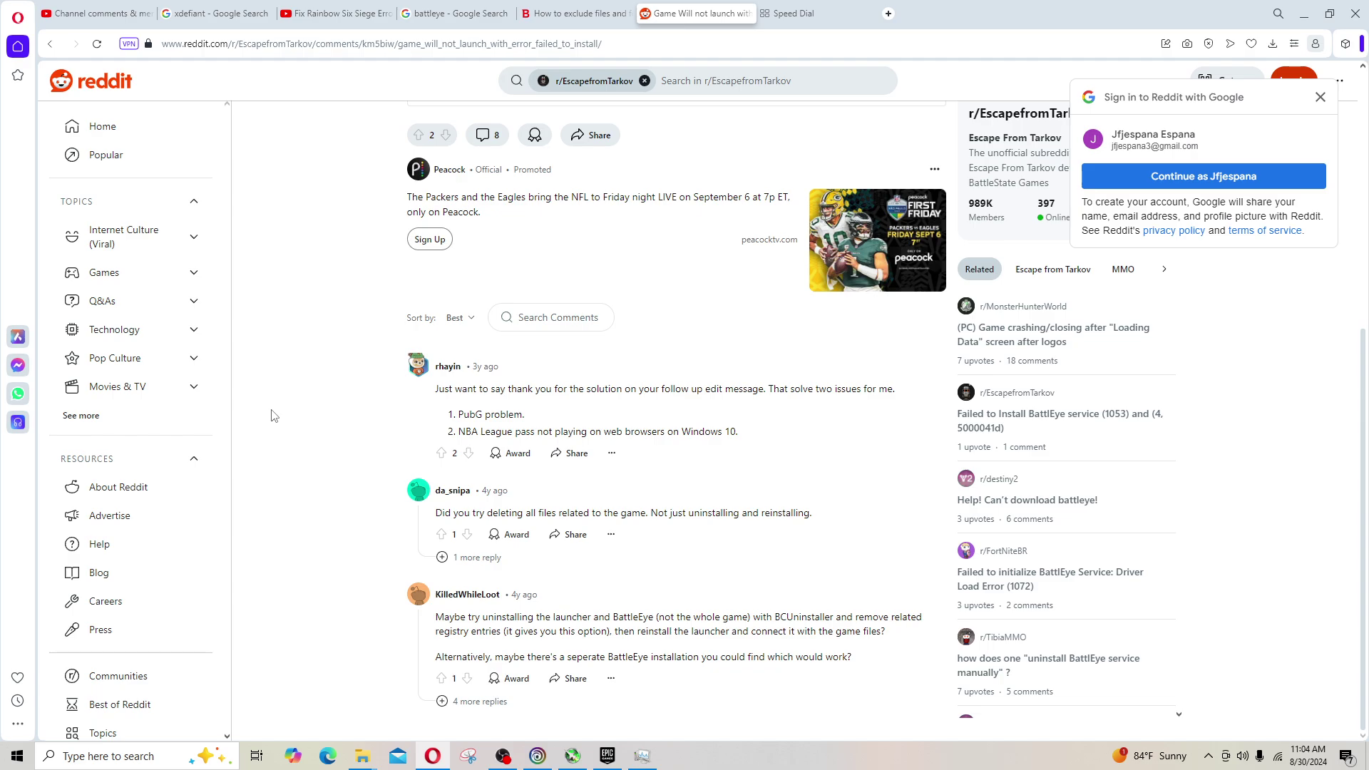
pyautogui.scroll(6, 271, 417)
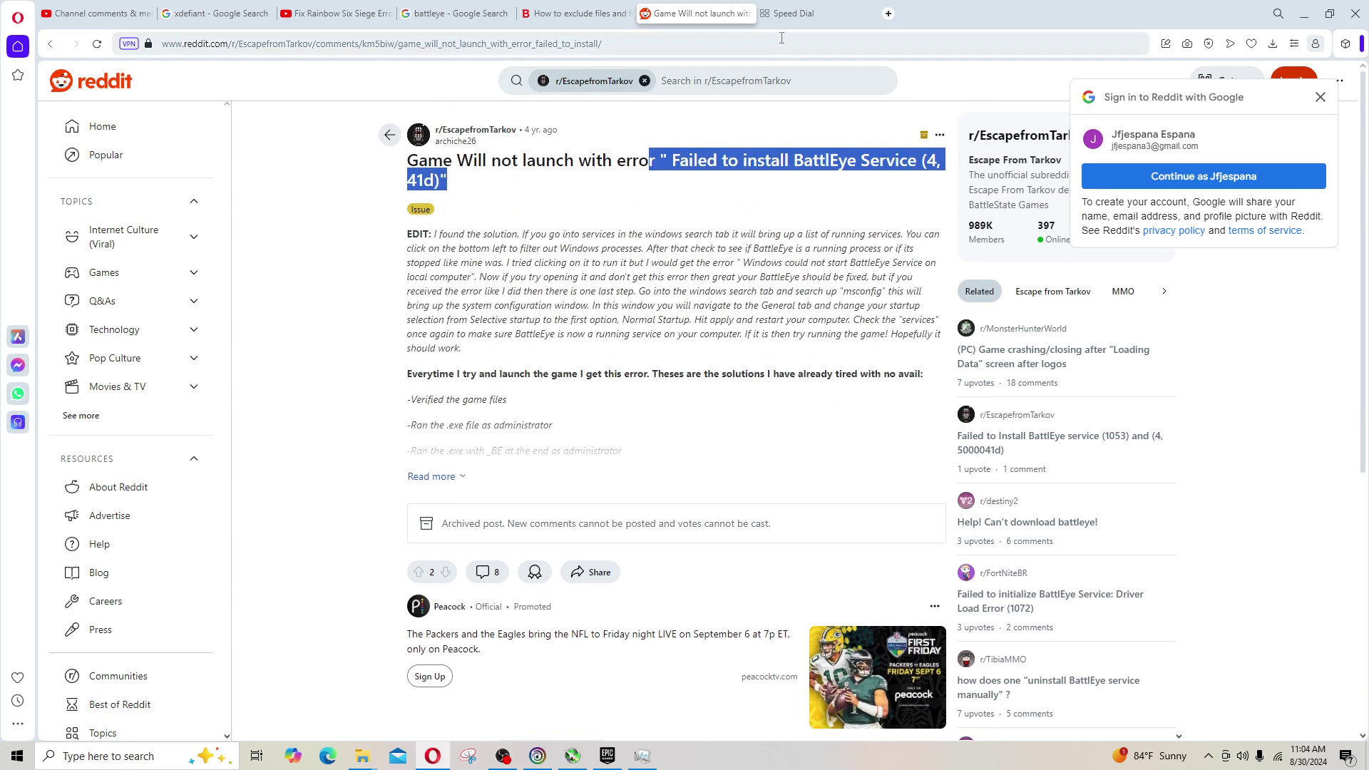
pyautogui.click(574, 13)
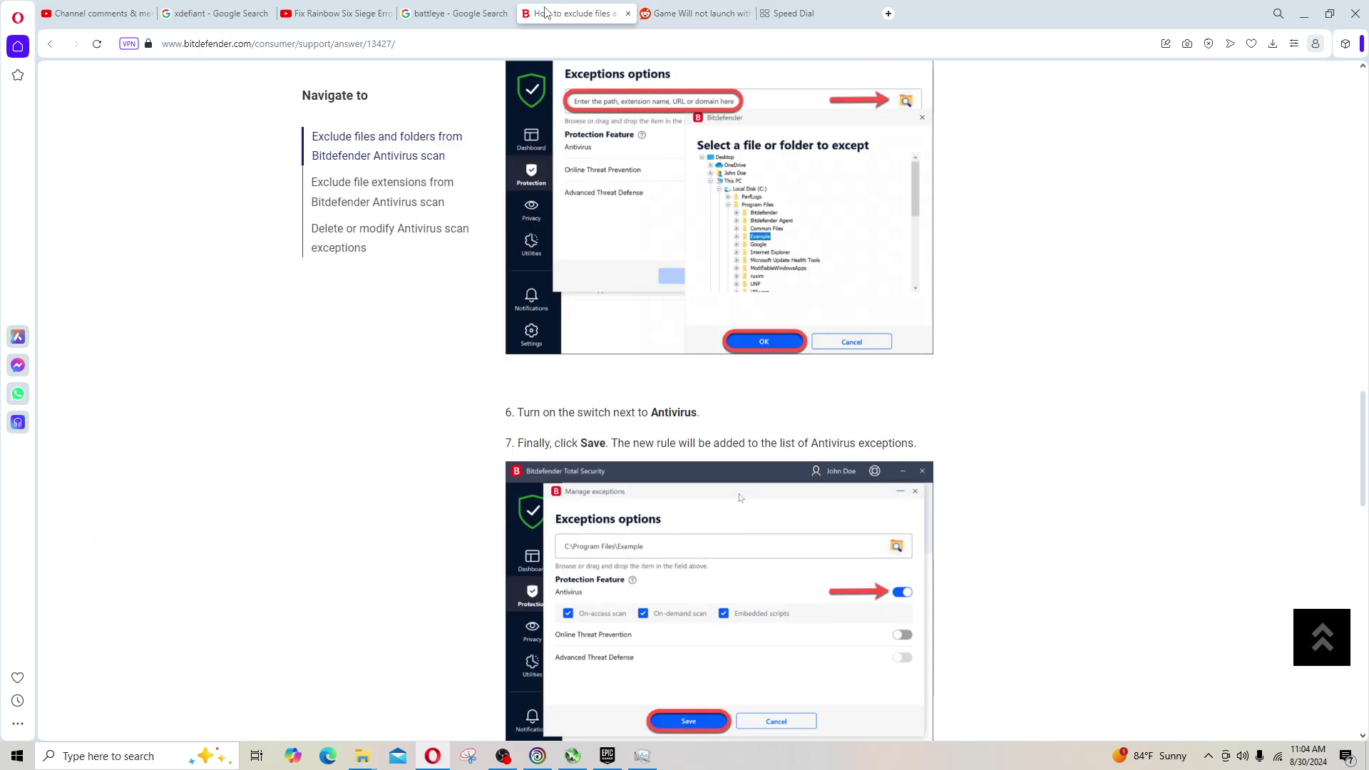
pyautogui.click(456, 13)
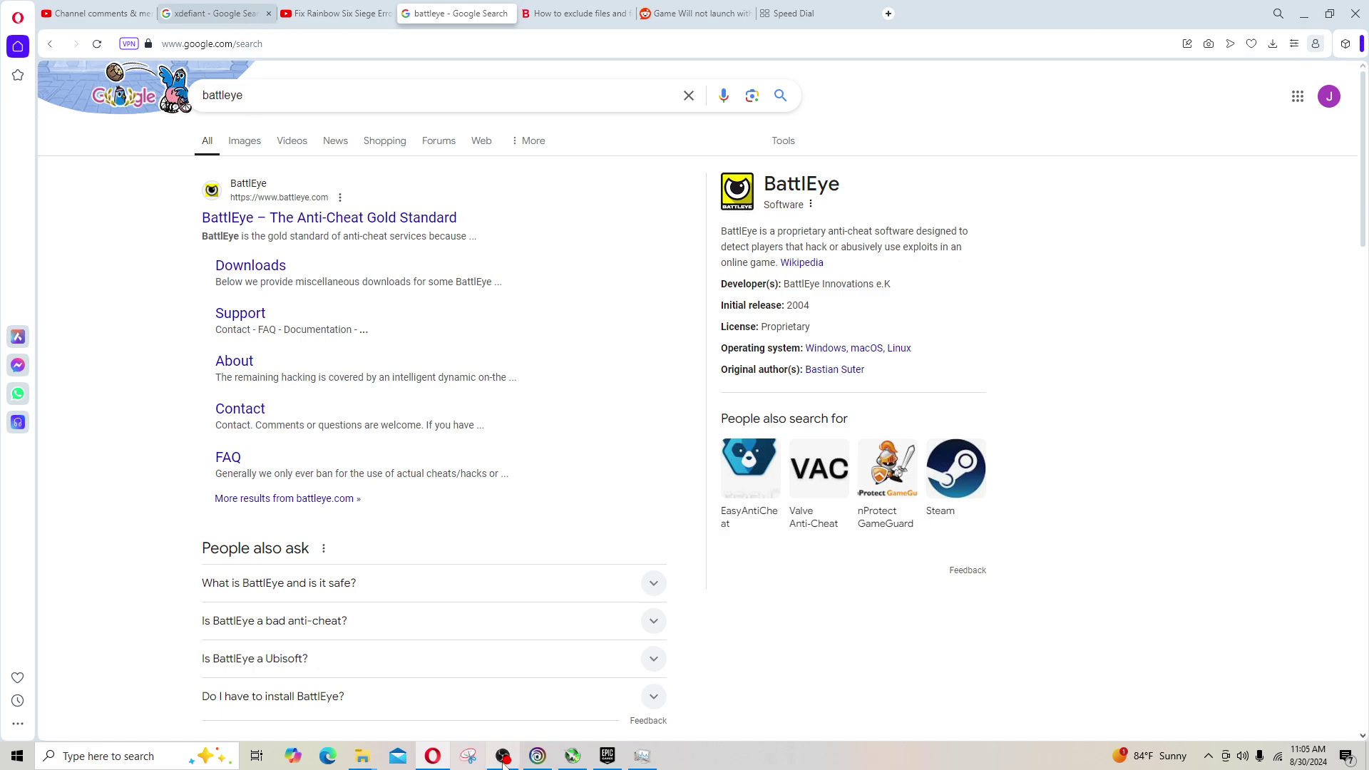
# Minimize Opera and bring forward the 'battleye' search window and XDefiant's BattlEye folder window.
pyautogui.click(432, 755)
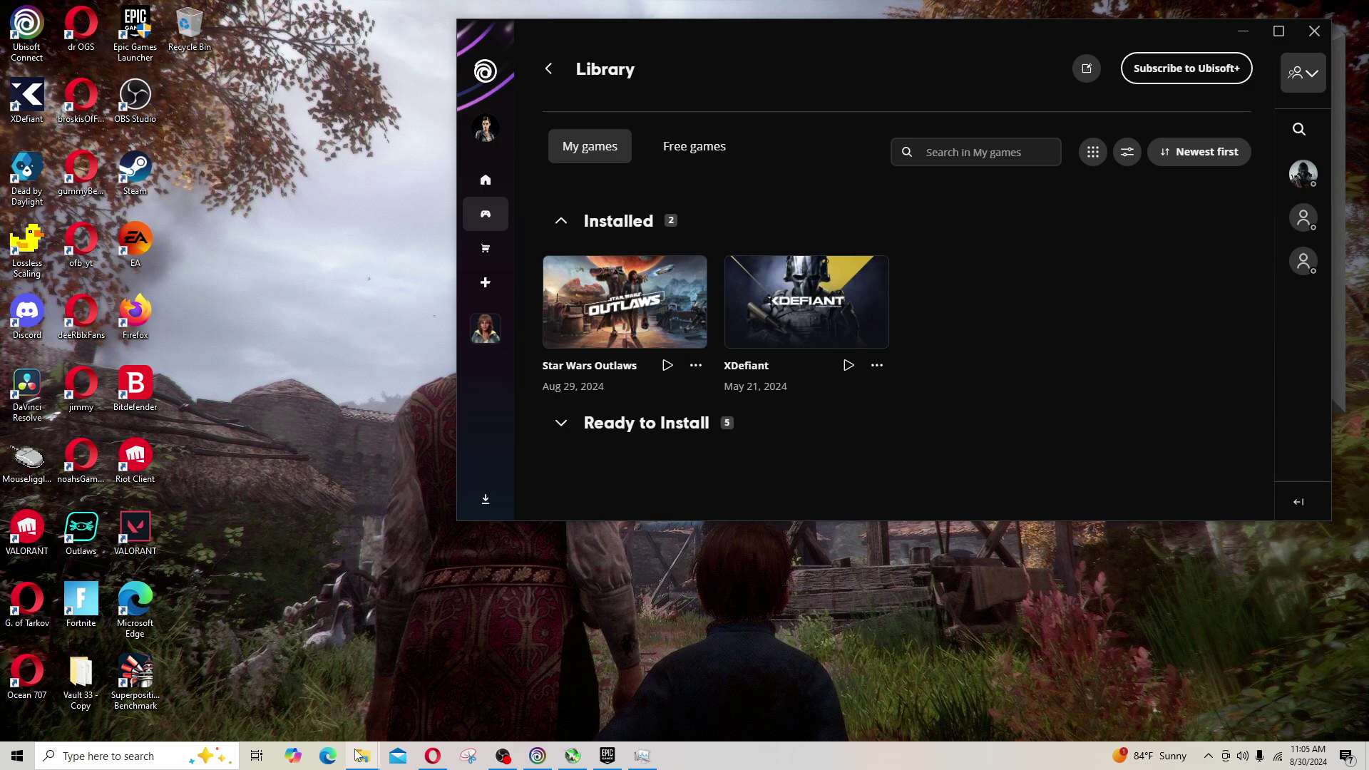
pyautogui.moveTo(360, 755)
pyautogui.click(313, 703)
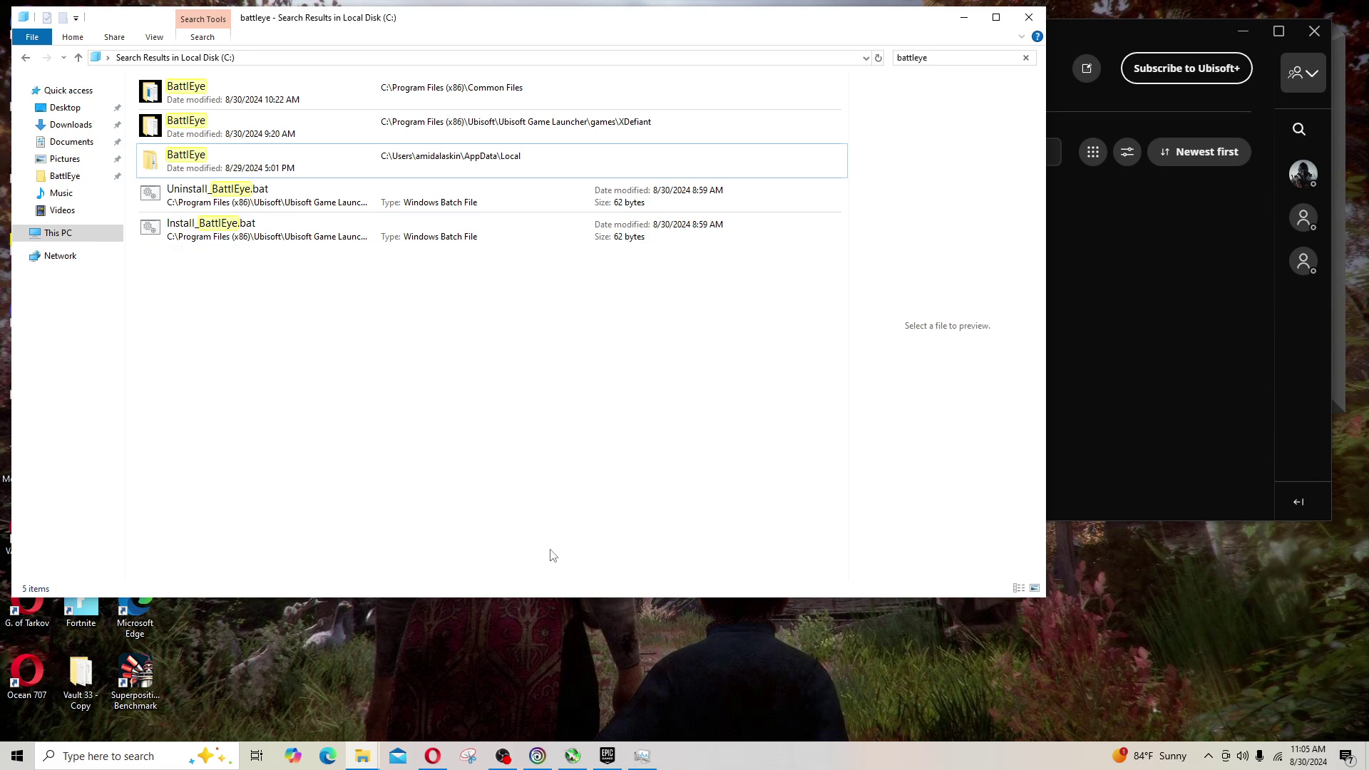
pyautogui.click(641, 757)
pyautogui.click(951, 127)
pyautogui.click(363, 757)
pyautogui.click(435, 681)
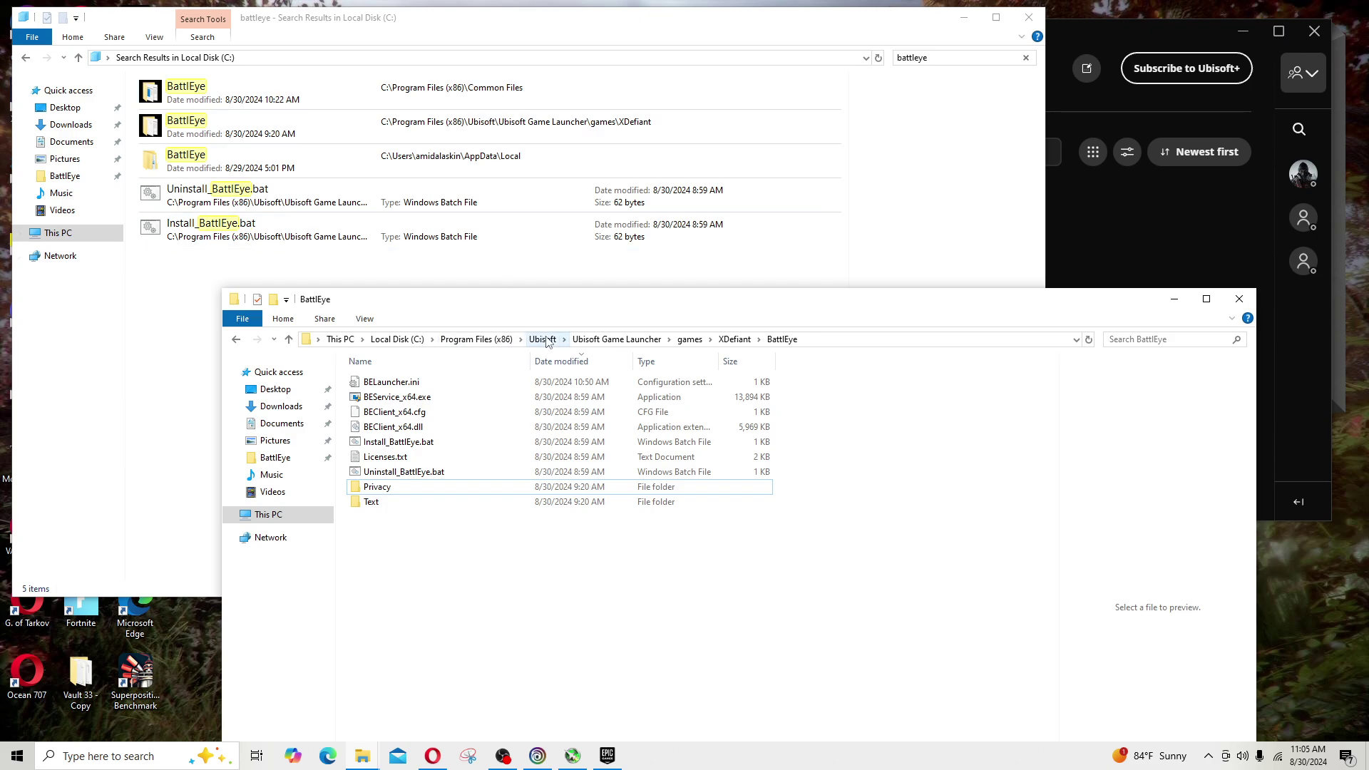
# Navigate from Program Files (x86) into Common Files\BattlEye.
pyautogui.click(477, 339)
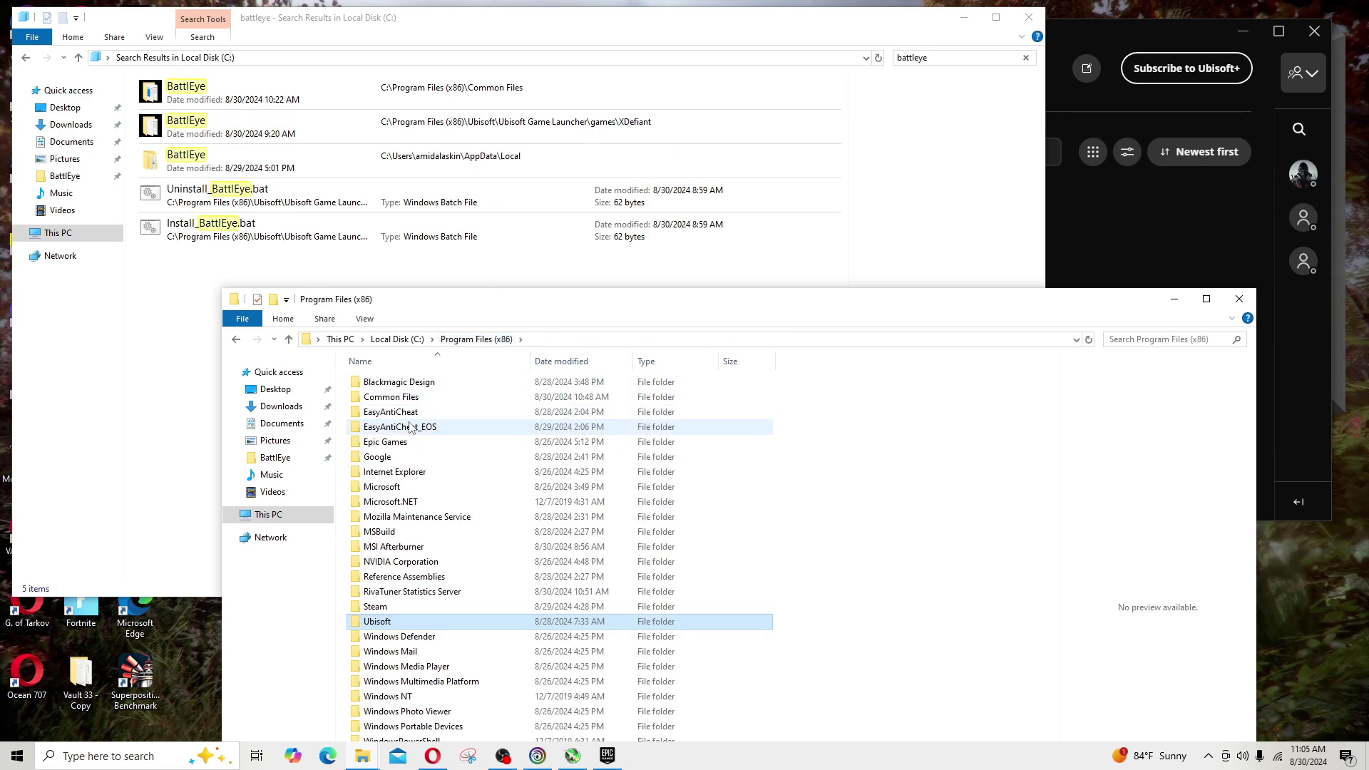
pyautogui.doubleClick(392, 397)
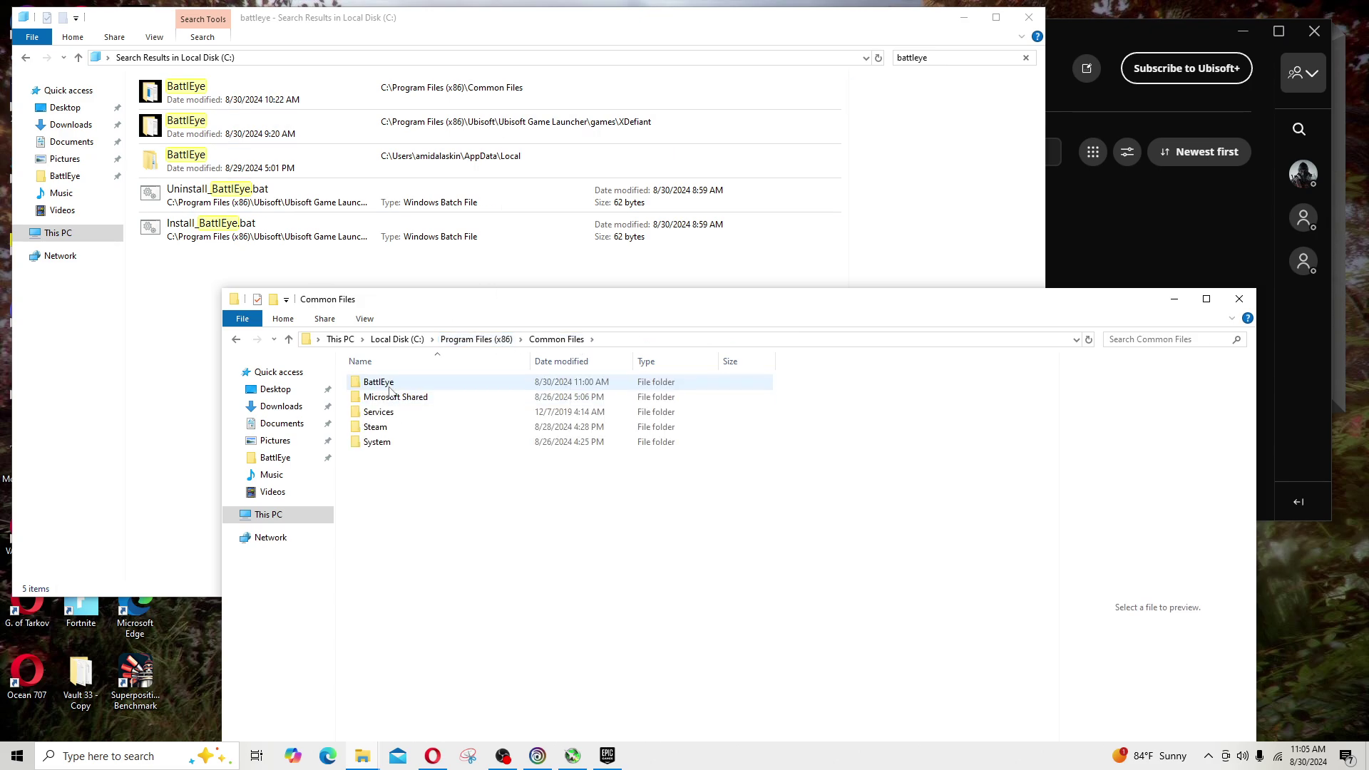
pyautogui.click(391, 384)
pyautogui.doubleClick(390, 389)
# Enable 'Run this program as an administrator' in BEService.exe's Compatibility properties.
pyautogui.moveTo(442, 429); pyautogui.dragTo(357, 378)
pyautogui.click(410, 428)
pyautogui.click(388, 383)
pyautogui.rightClick(388, 387)
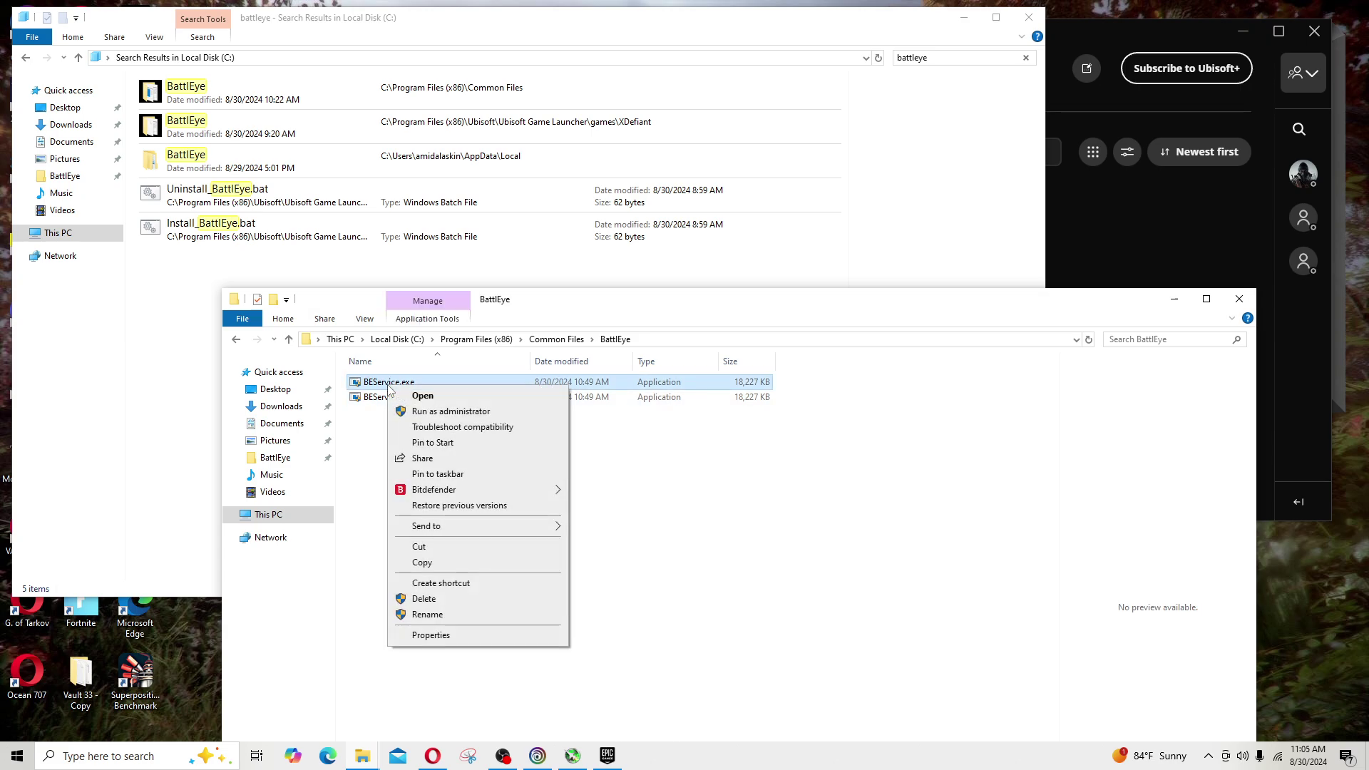
pyautogui.click(432, 634)
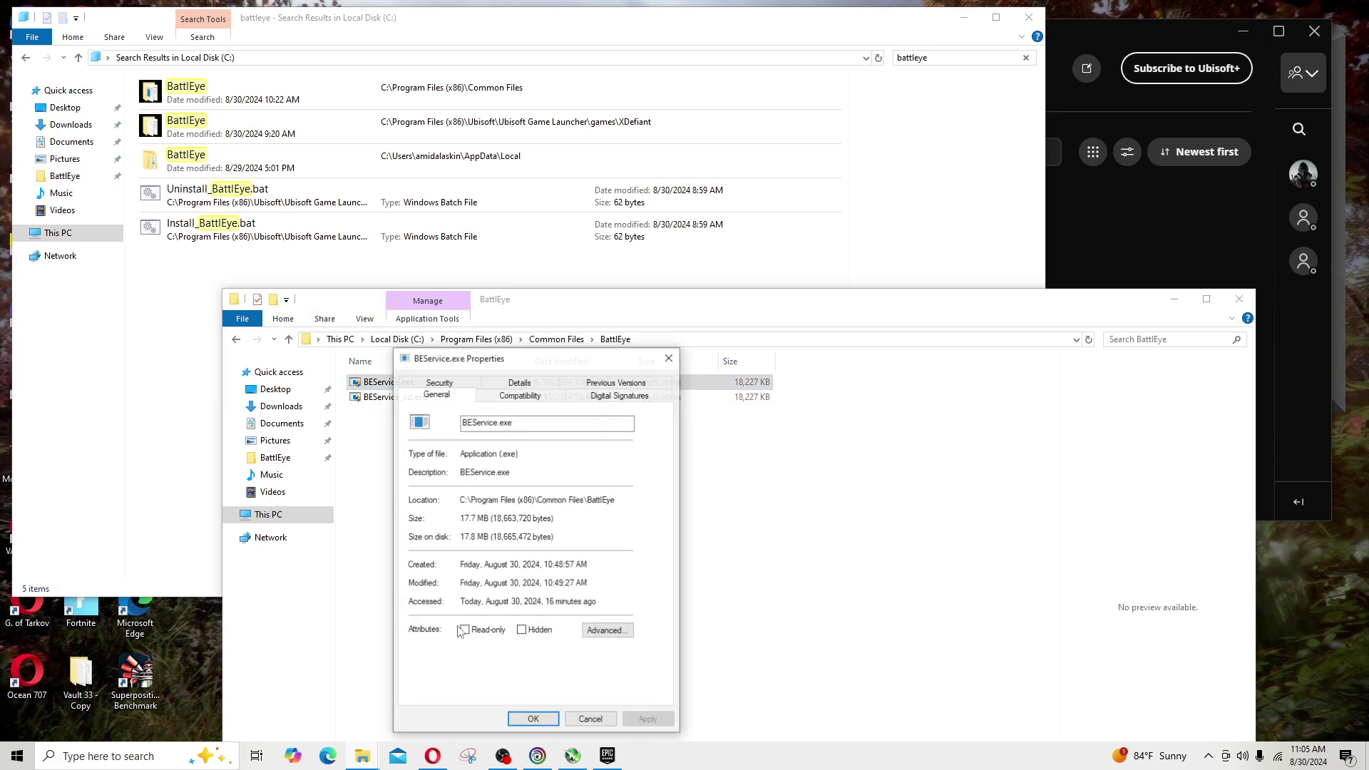
pyautogui.click(518, 396)
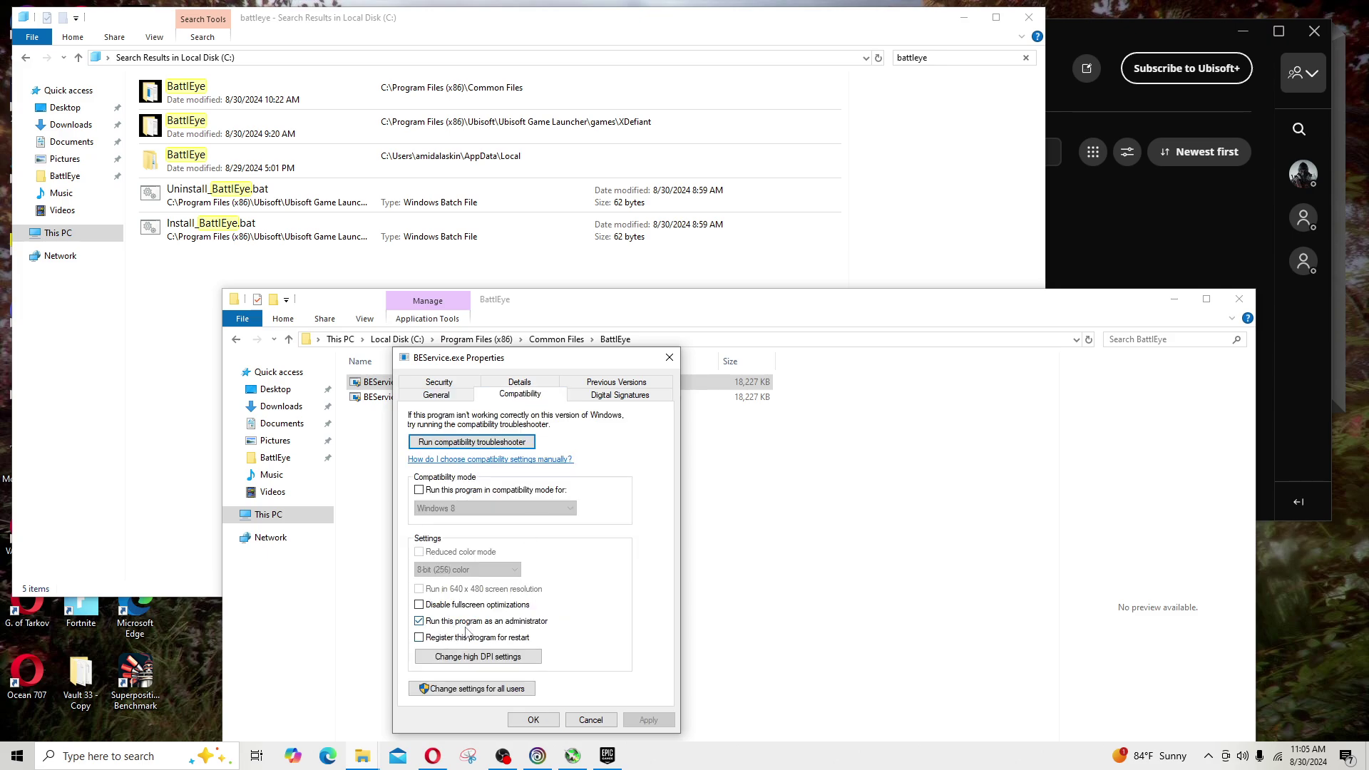
# Close BEService.exe's properties and set BEService_xd.exe to run as administrator as well.
pyautogui.click(595, 720)
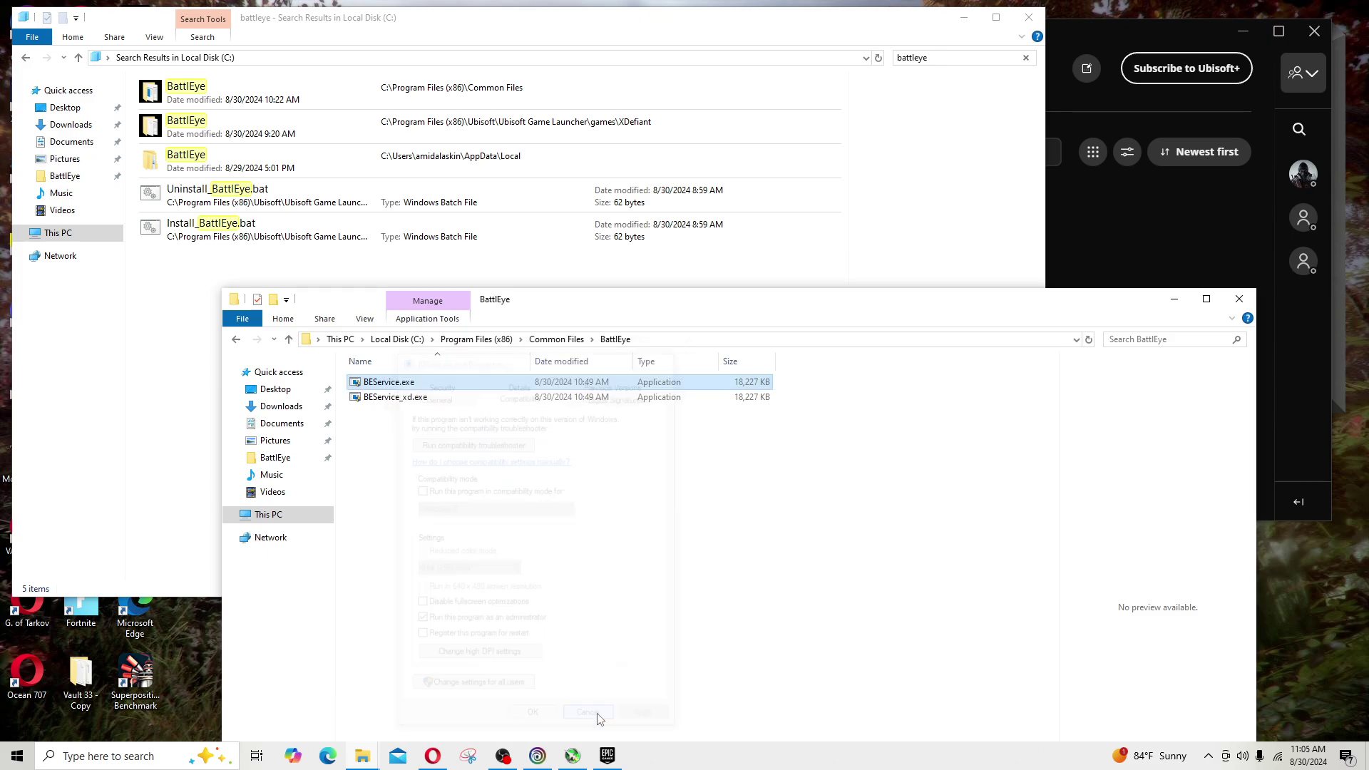
pyautogui.click(396, 403)
pyautogui.rightClick(396, 403)
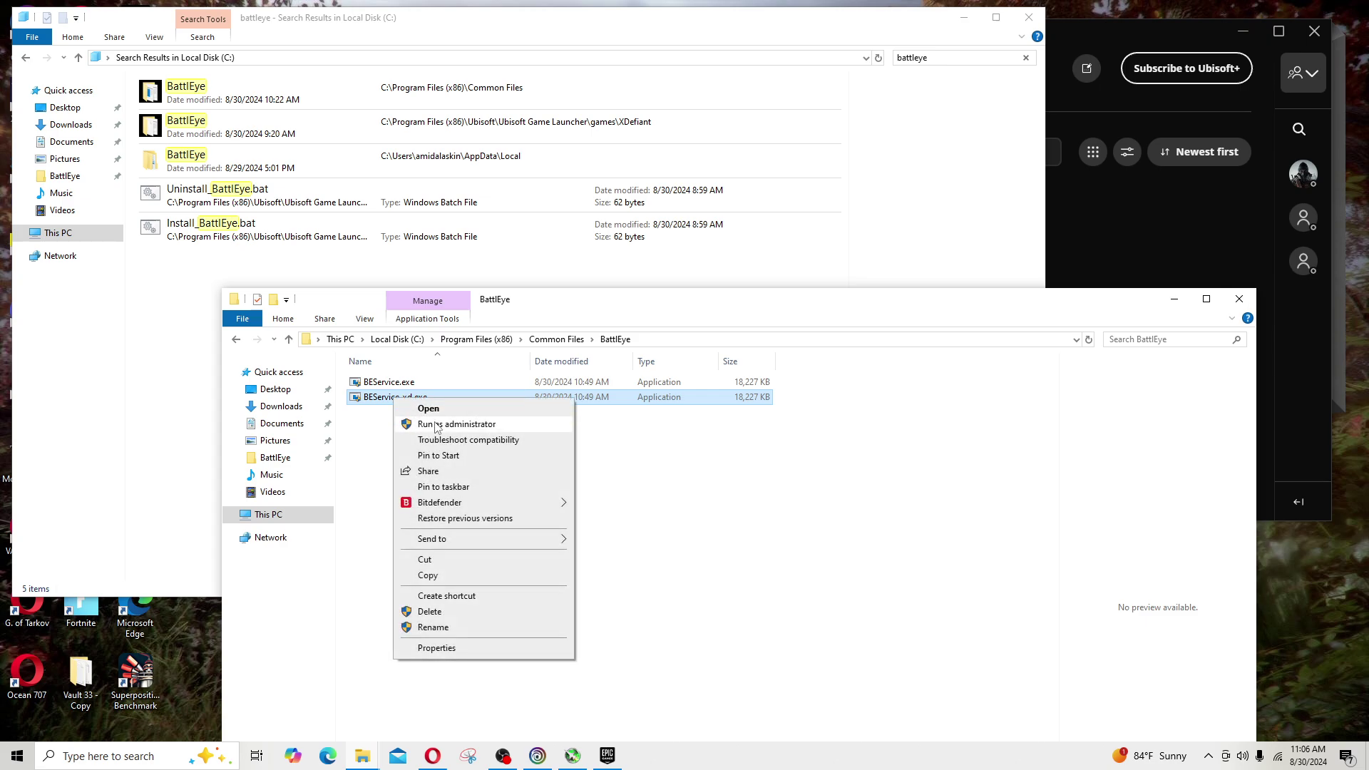
pyautogui.click(436, 647)
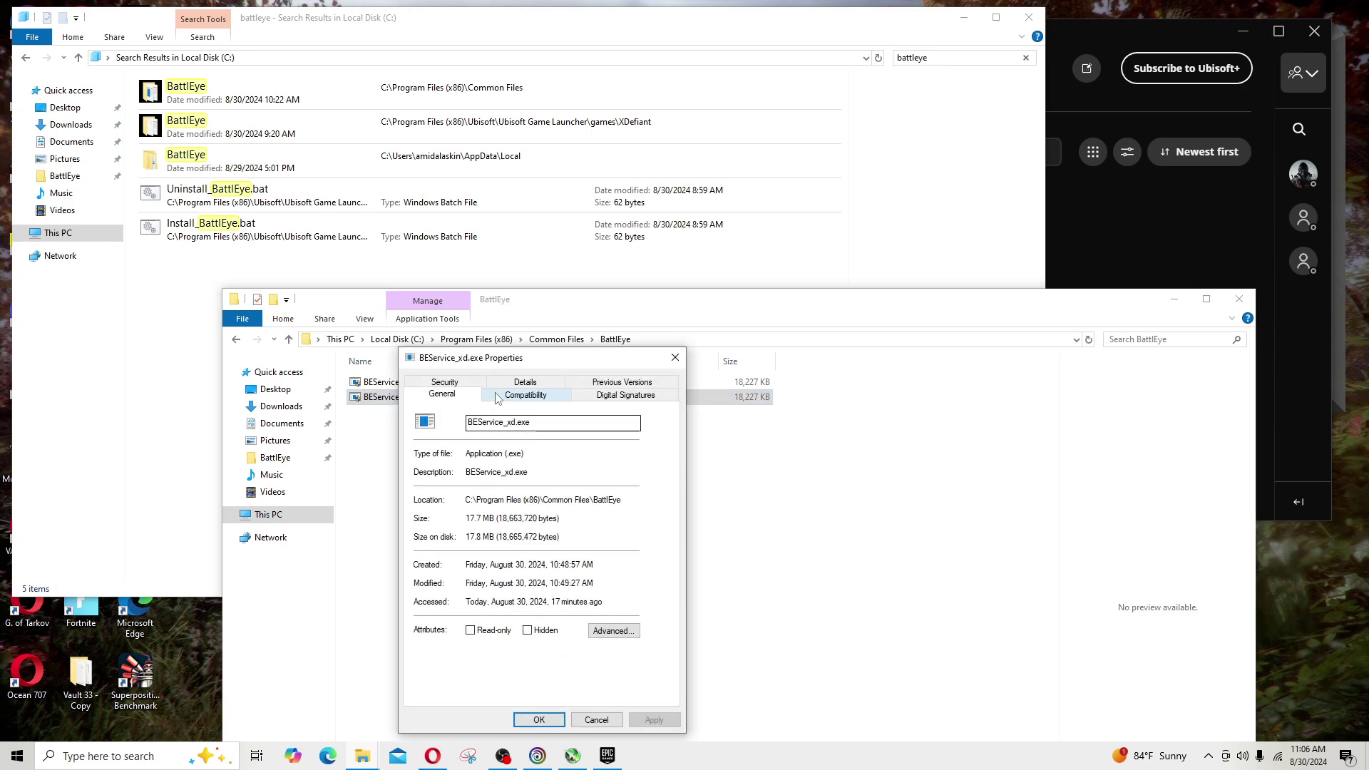
pyautogui.click(534, 396)
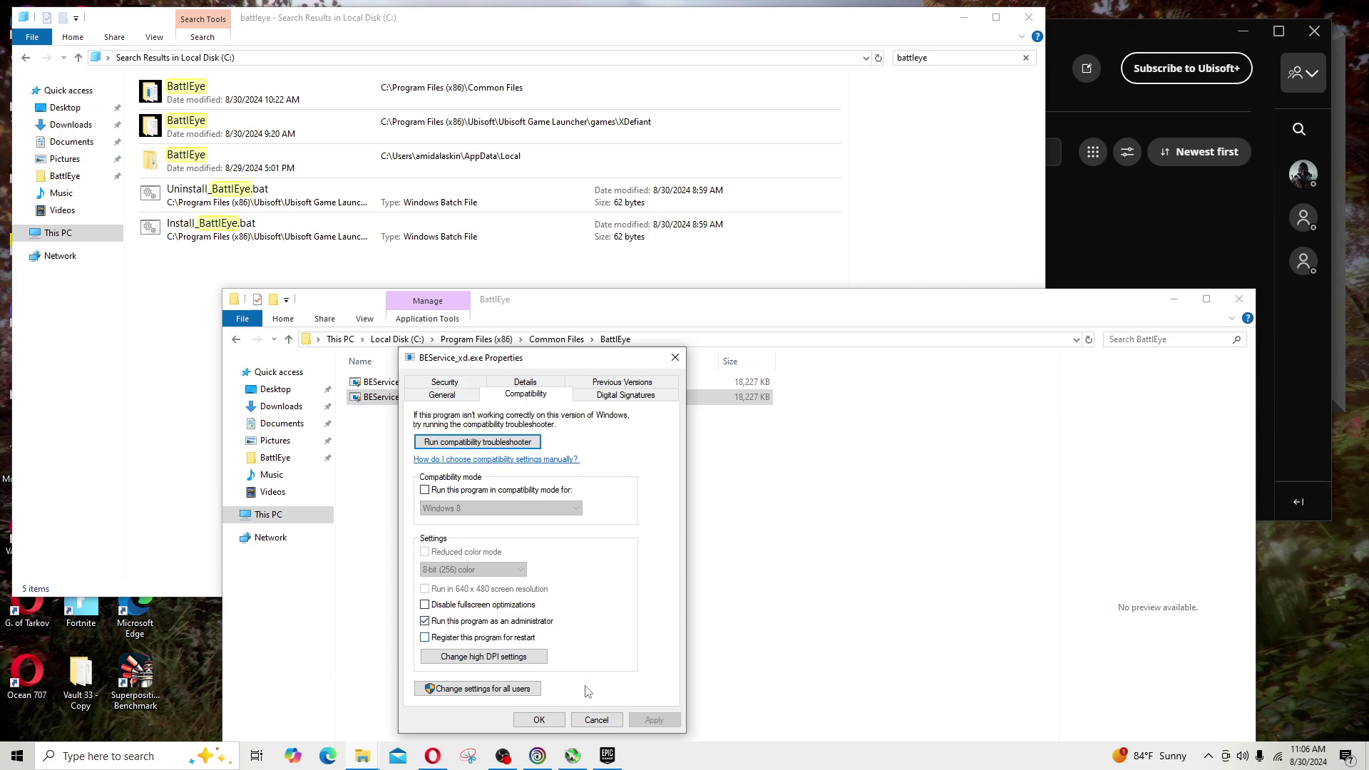
pyautogui.click(674, 357)
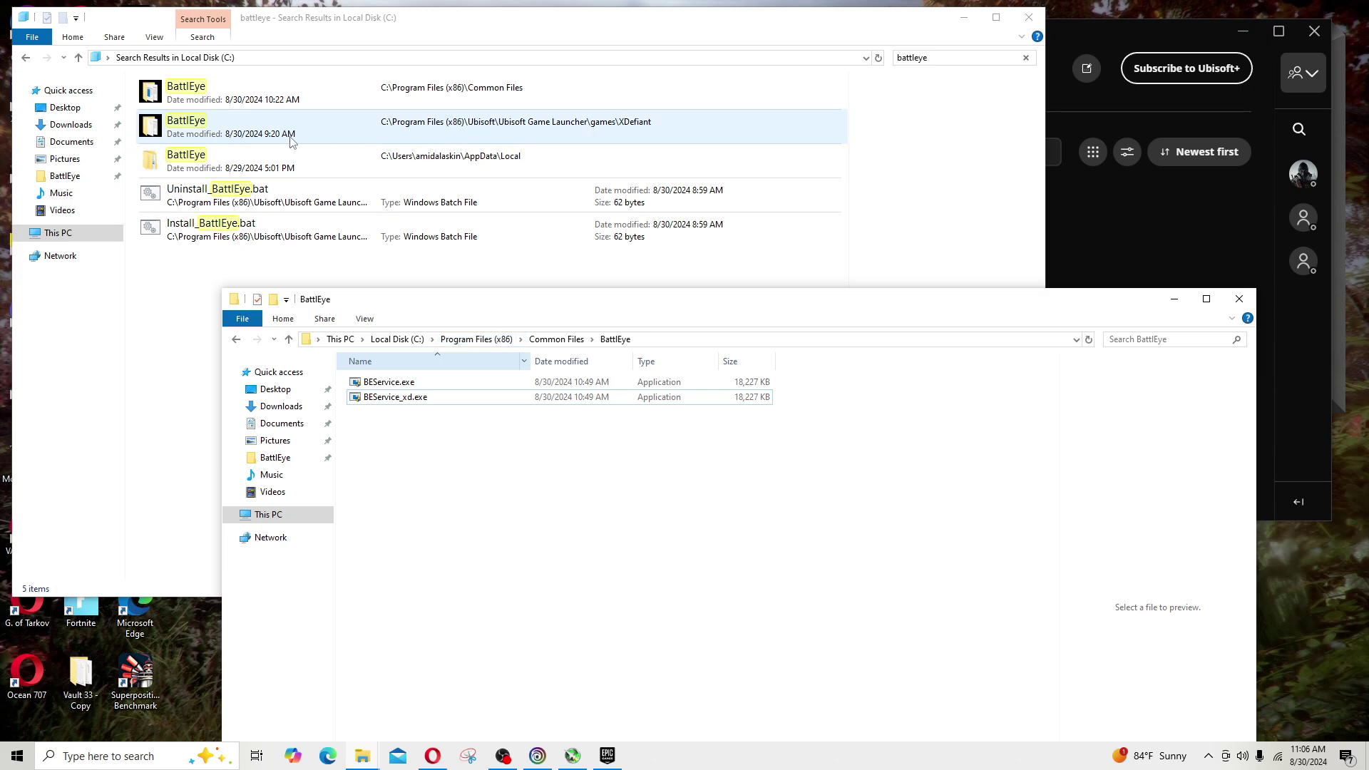
# Go back to Program Files (x86) and open Ubisoft\Ubisoft Game Launcher.
pyautogui.click(485, 340)
pyautogui.click(411, 458)
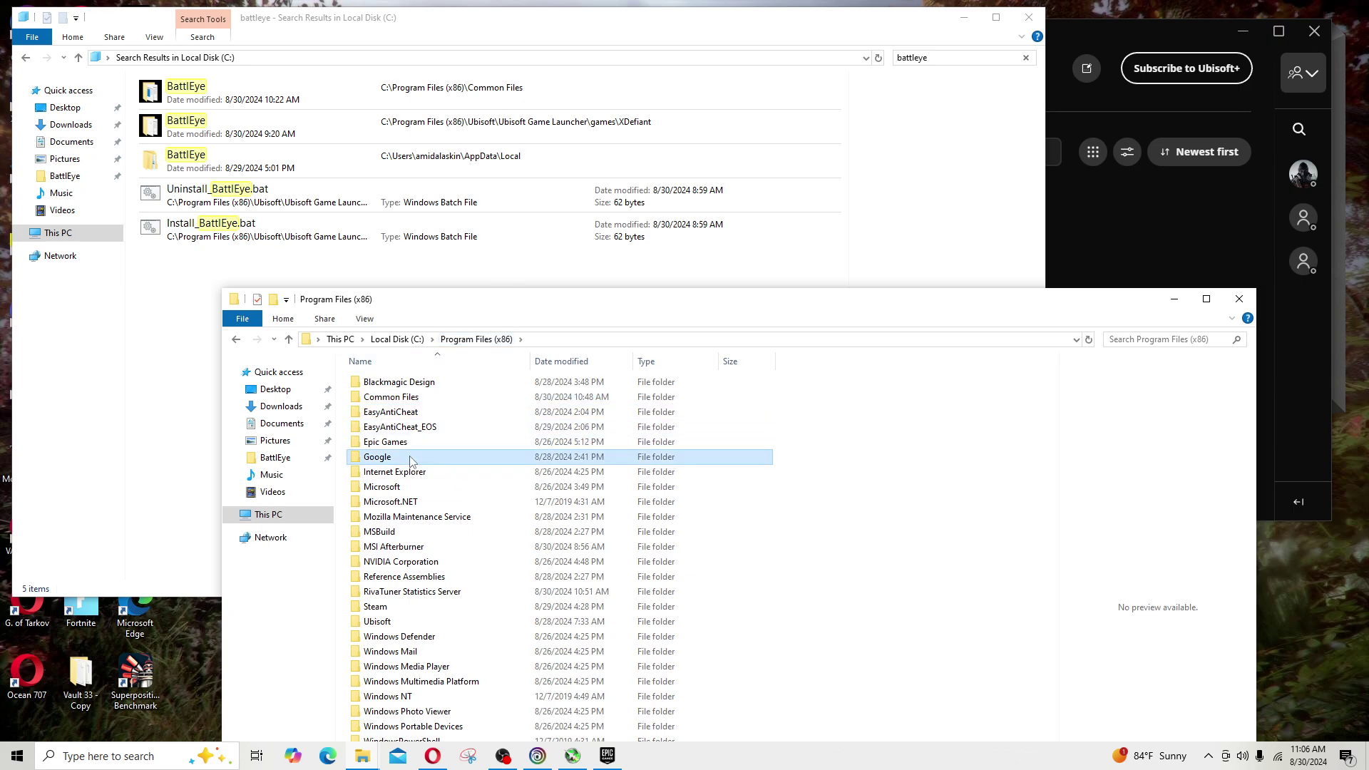
pyautogui.press('u')
pyautogui.press('Return')
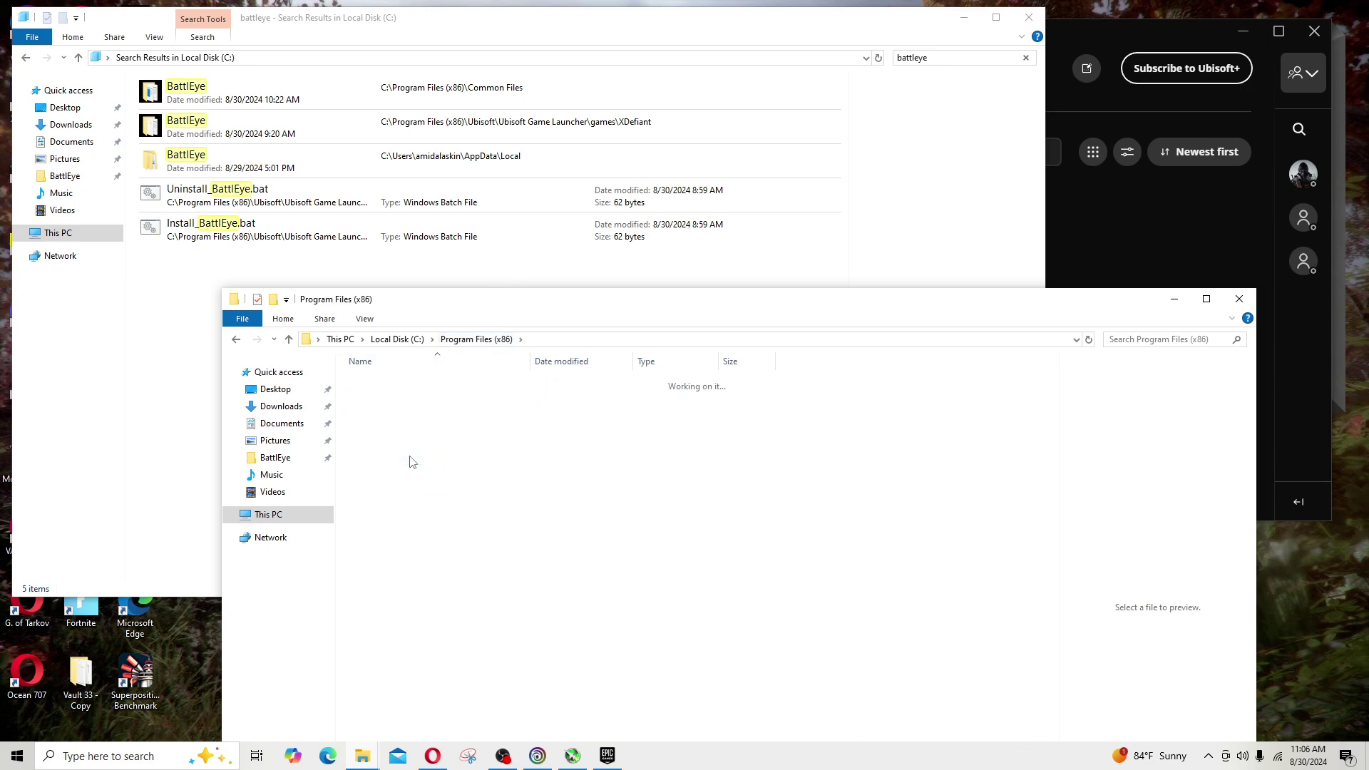
pyautogui.doubleClick(406, 386)
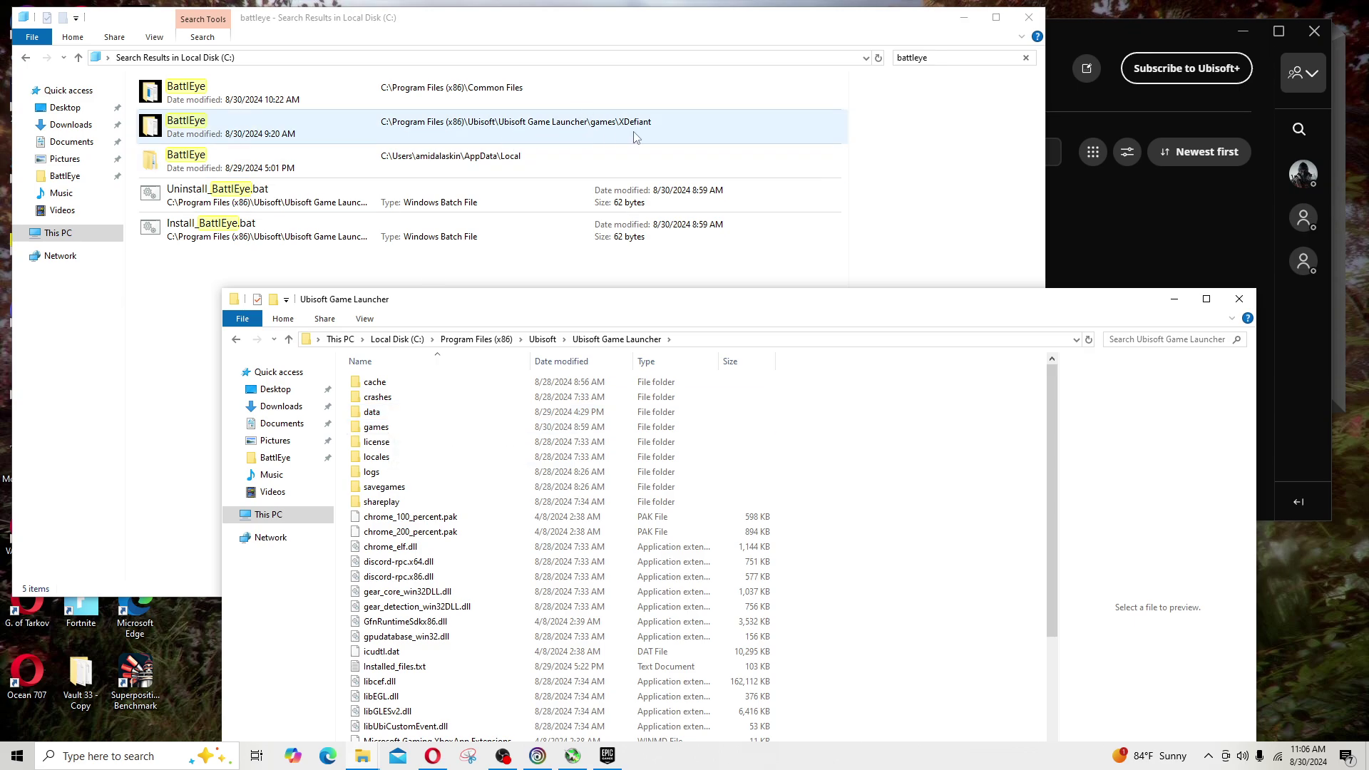
# Open games\XDefiant and enable 'Run this program as an administrator' for XDefiant.exe.
pyautogui.doubleClick(384, 426)
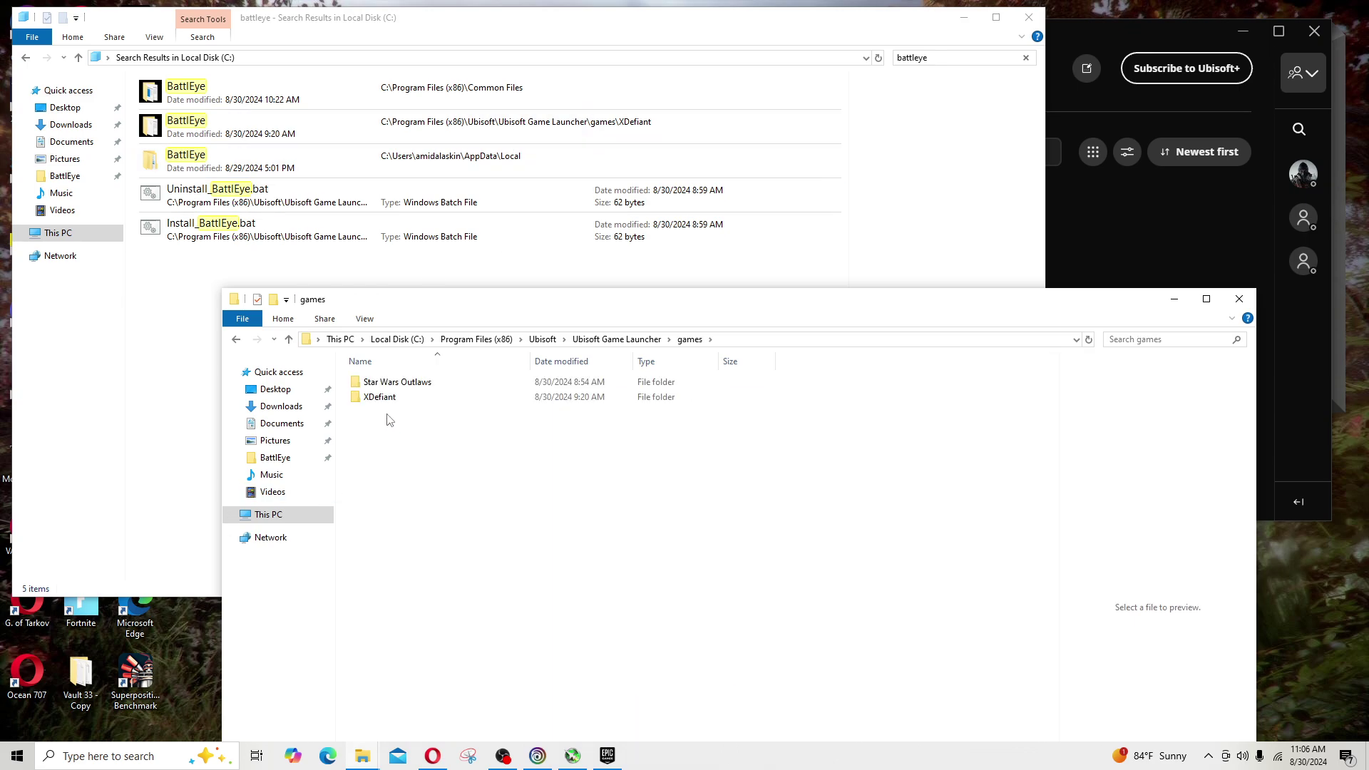
pyautogui.doubleClick(385, 401)
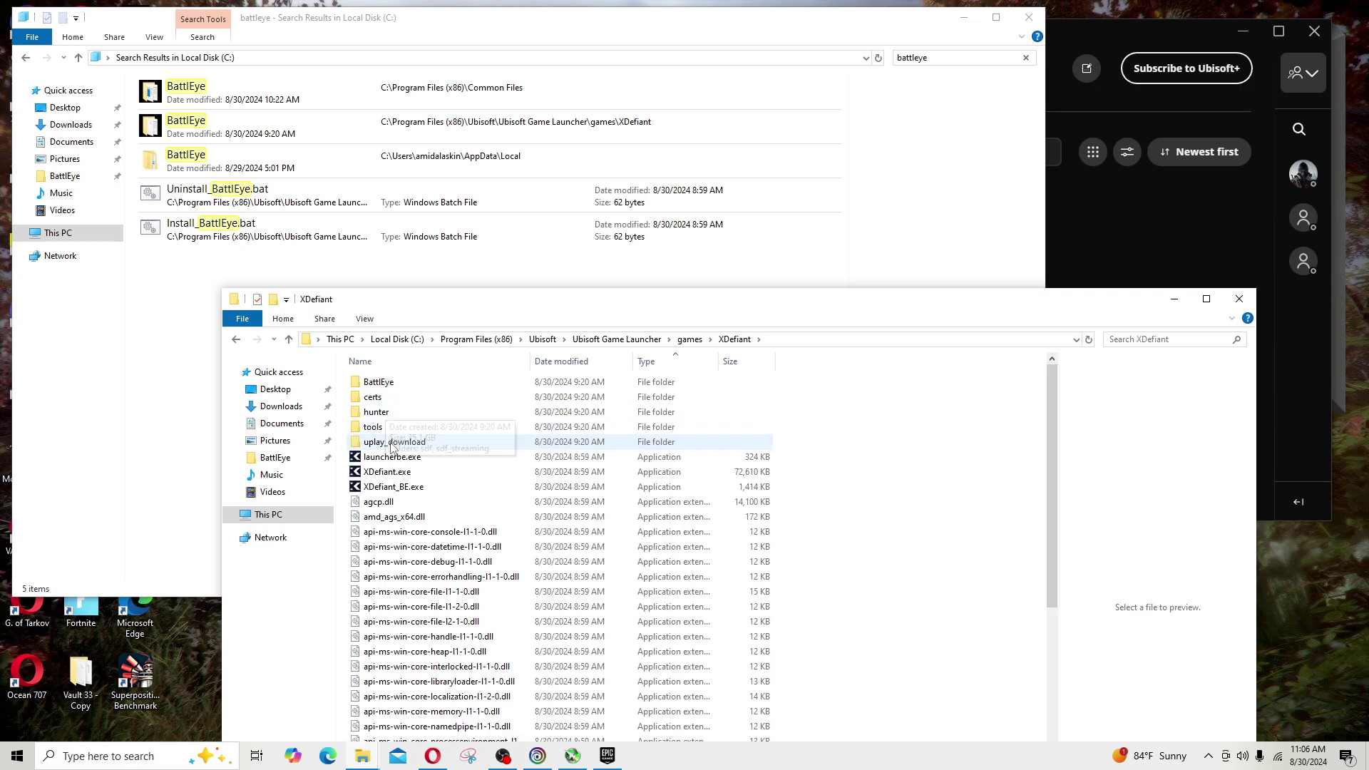
pyautogui.click(390, 461)
pyautogui.click(391, 472)
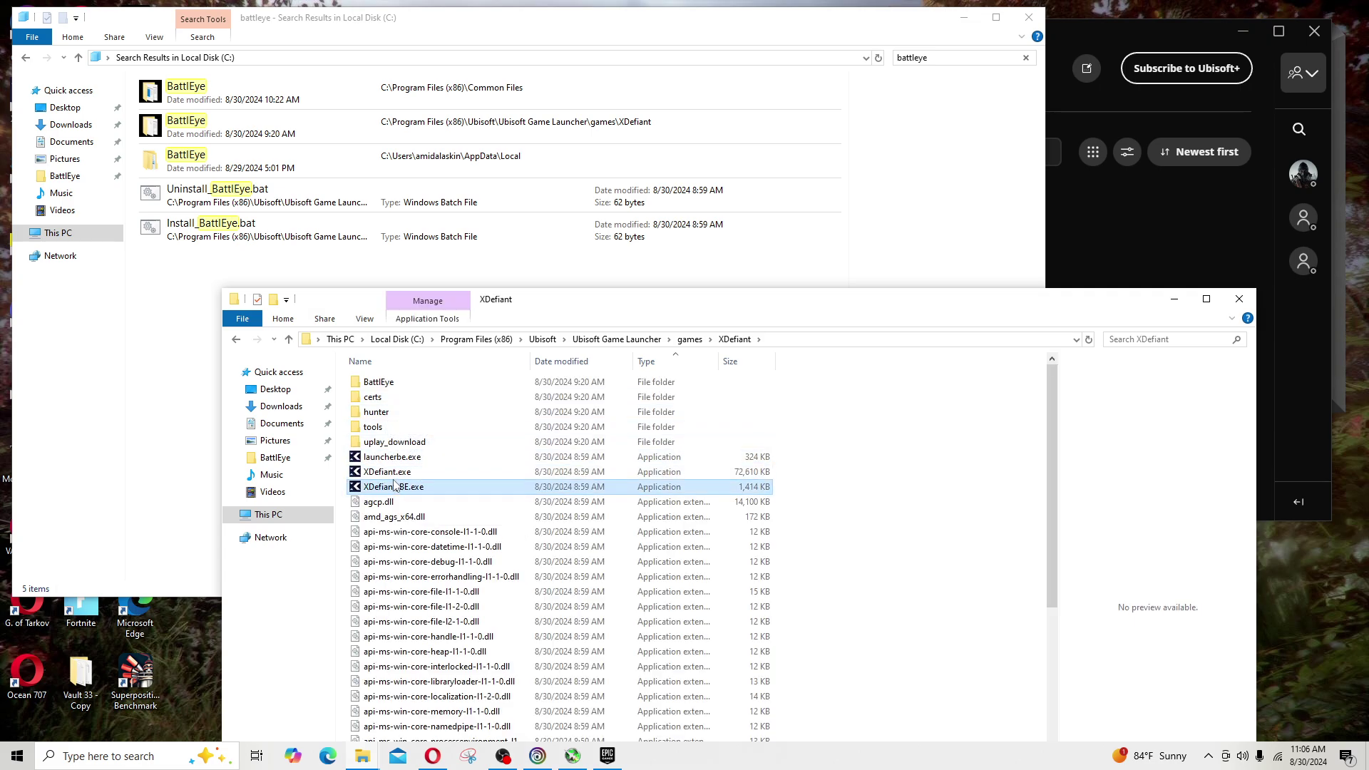
pyautogui.rightClick(392, 476)
pyautogui.click(467, 721)
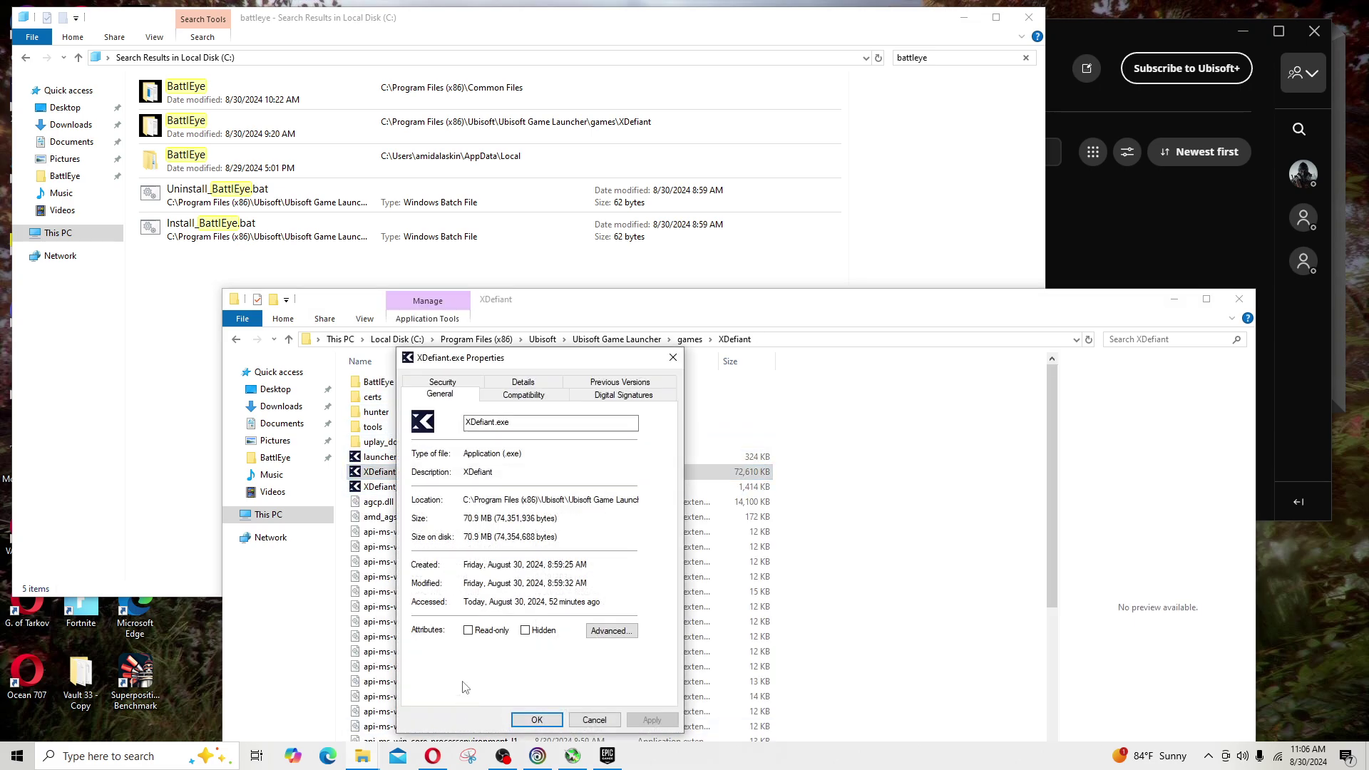
pyautogui.click(524, 395)
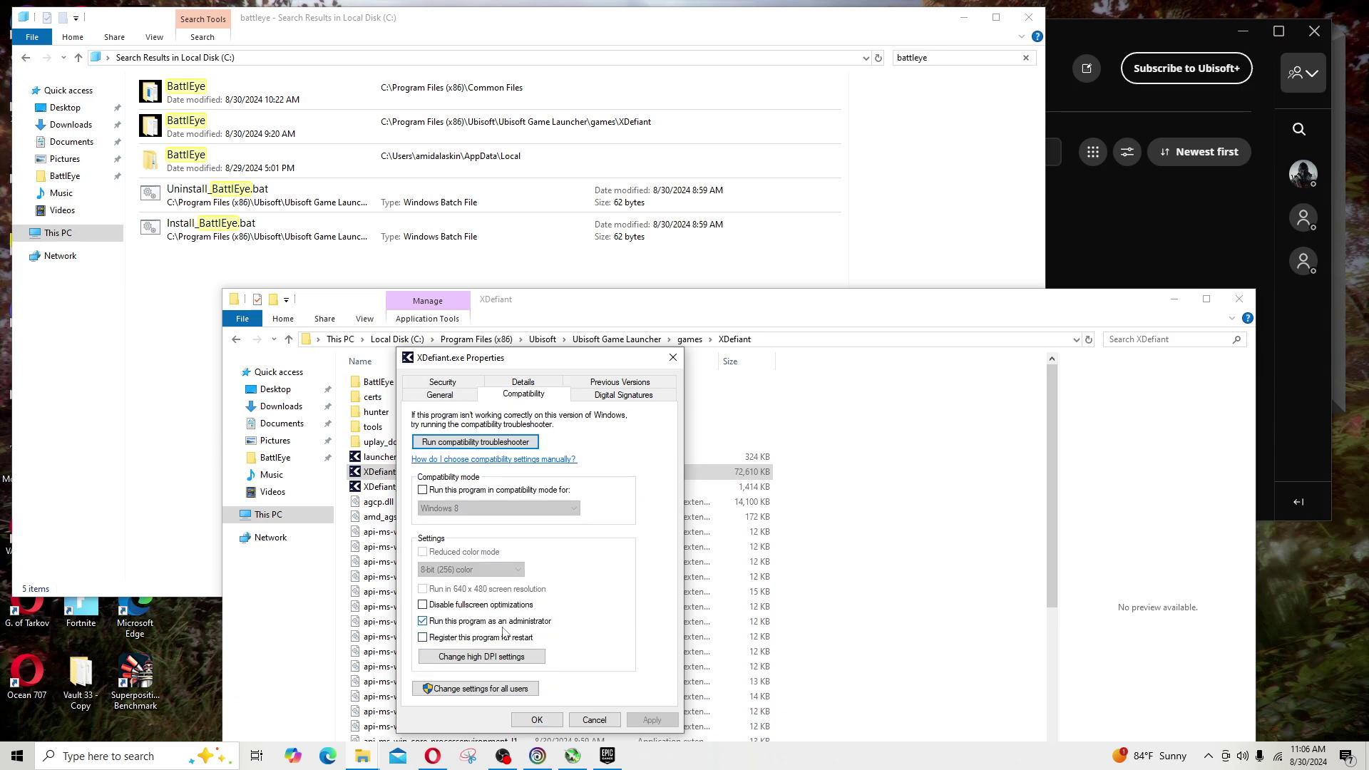
pyautogui.click(592, 720)
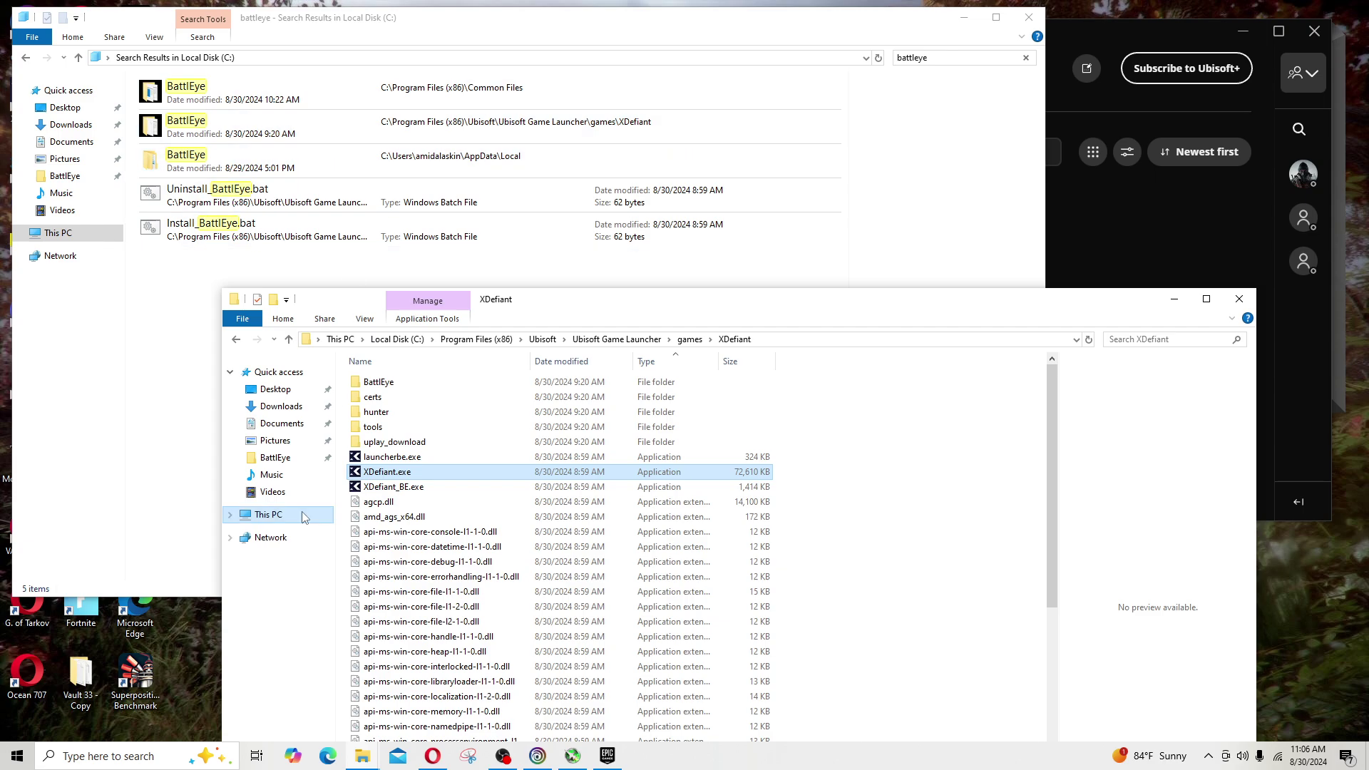
# Open XDefiant's BattlEye subfolder, check the Ubisoft Connect library, then return to that folder.
pyautogui.doubleClick(389, 385)
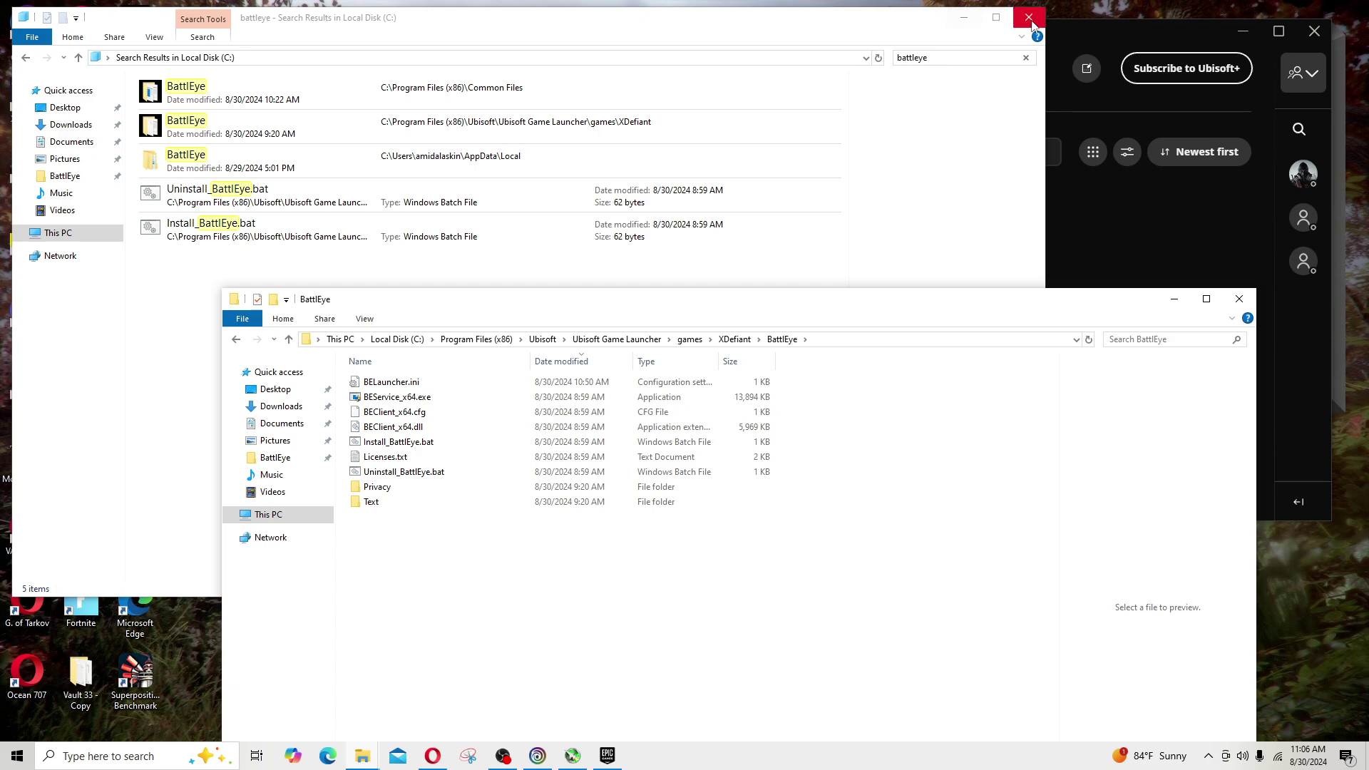
pyautogui.click(1069, 25)
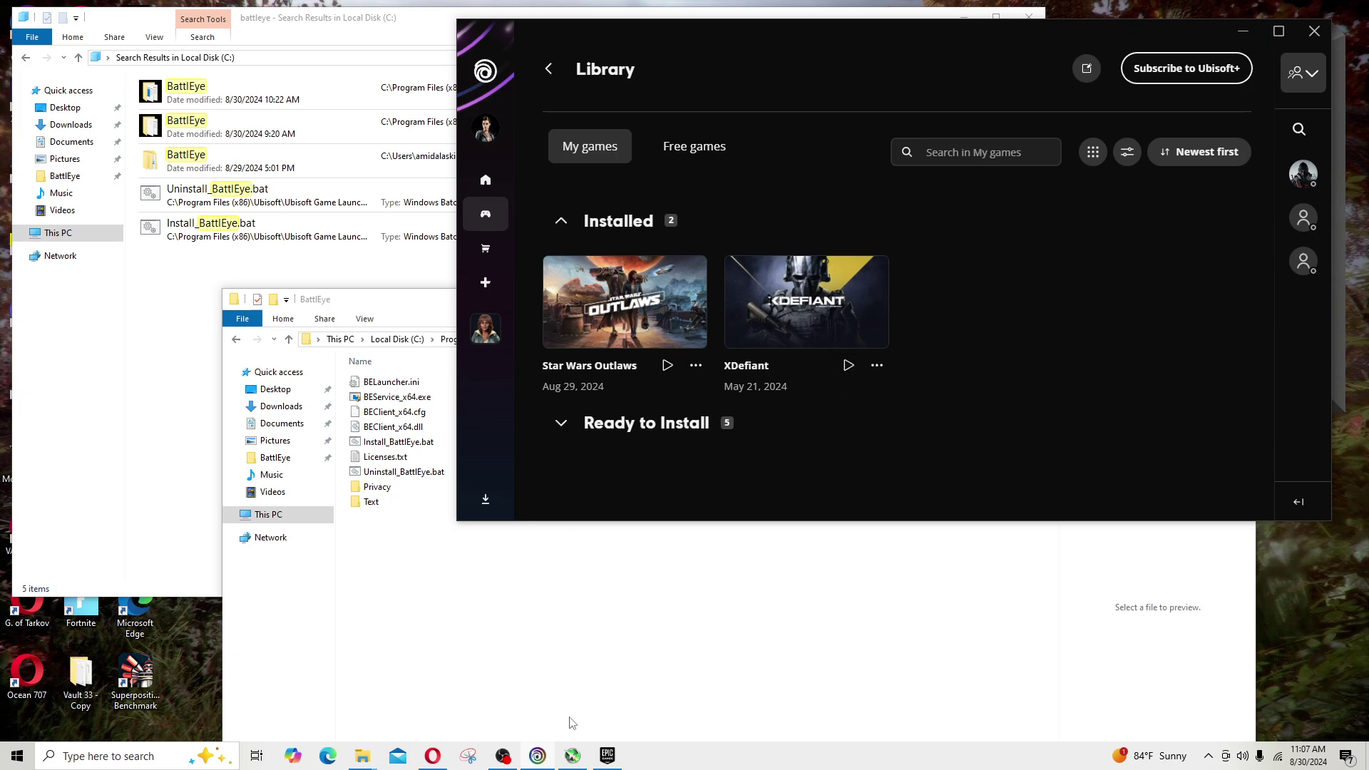
pyautogui.click(511, 610)
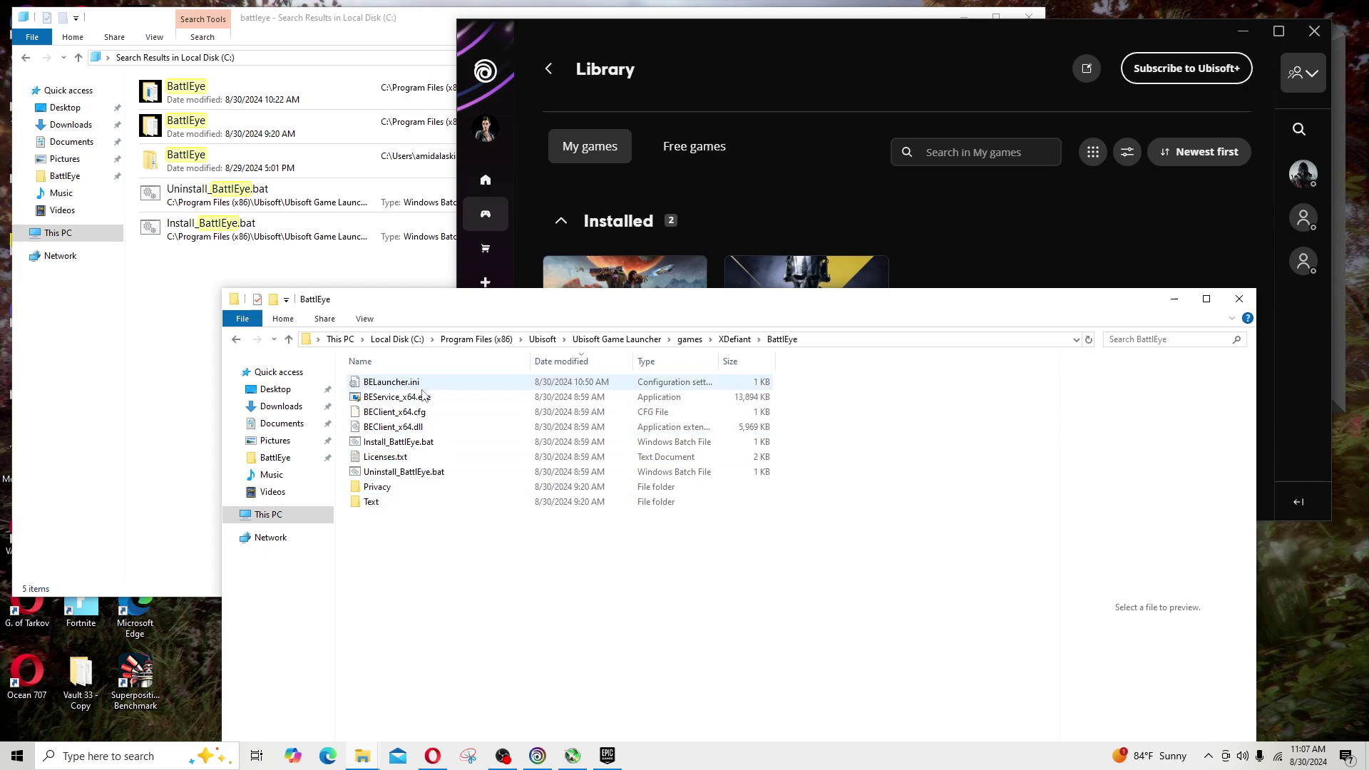
# Open BELauncher.ini in Notepad and check its 64BitExe=XDefiant.exe line.
pyautogui.rightClick(400, 386)
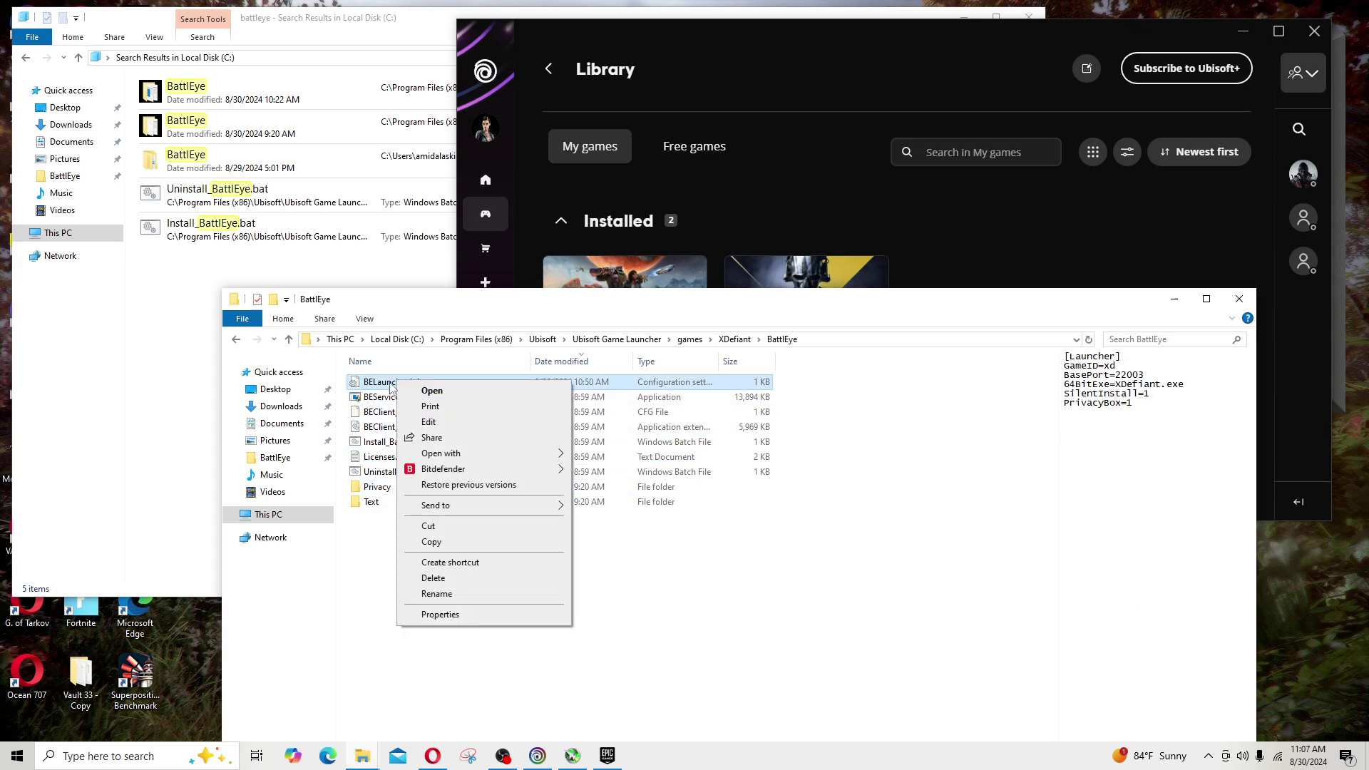
pyautogui.click(371, 562)
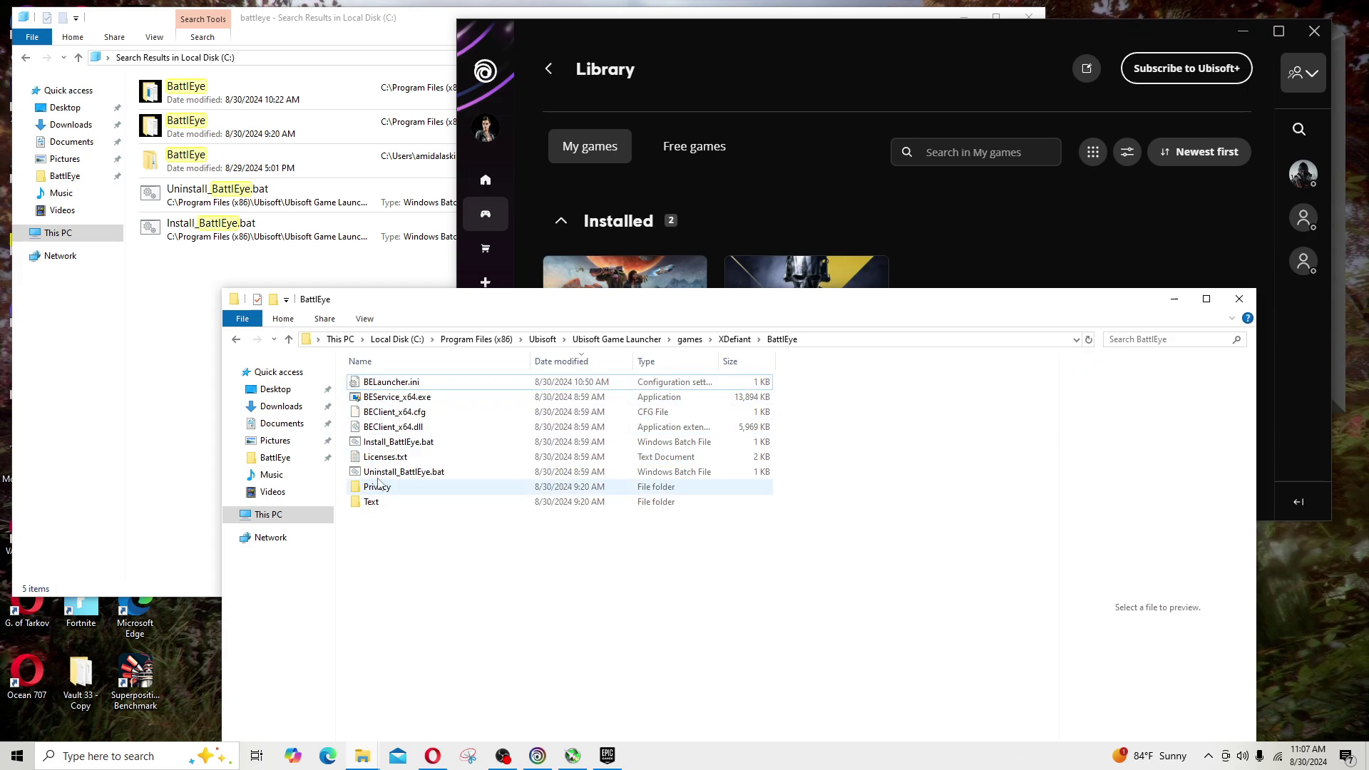
pyautogui.rightClick(391, 387)
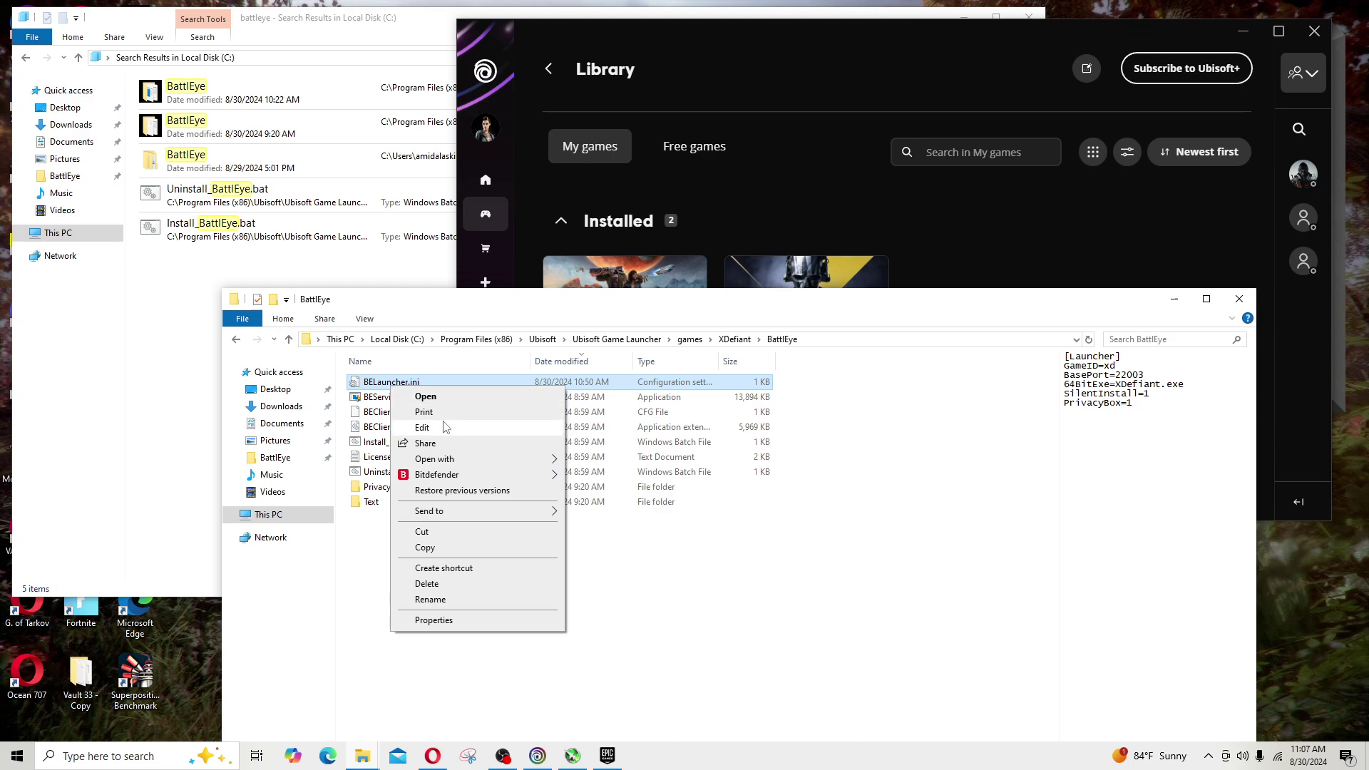
pyautogui.click(444, 426)
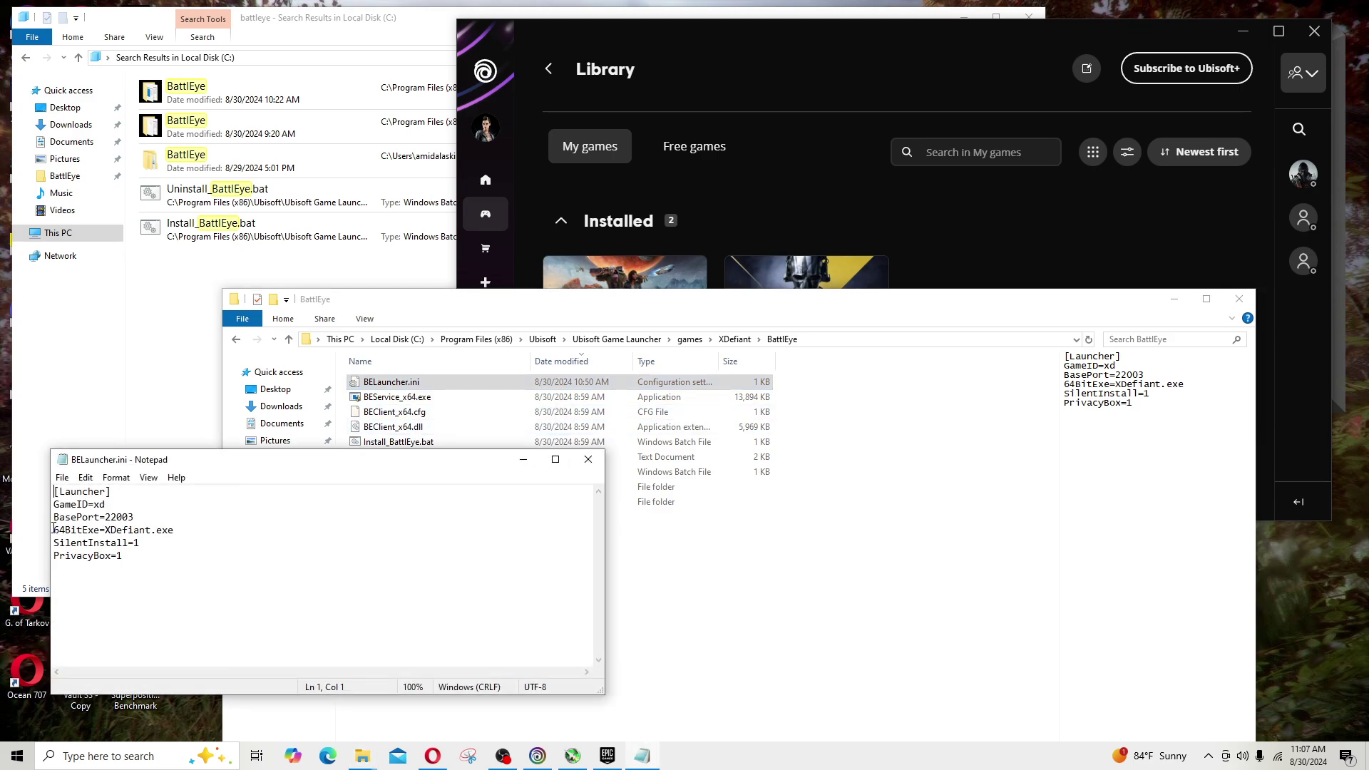
pyautogui.moveTo(53, 528); pyautogui.dragTo(171, 535)
pyautogui.click(190, 534)
pyautogui.moveTo(107, 530); pyautogui.dragTo(177, 535)
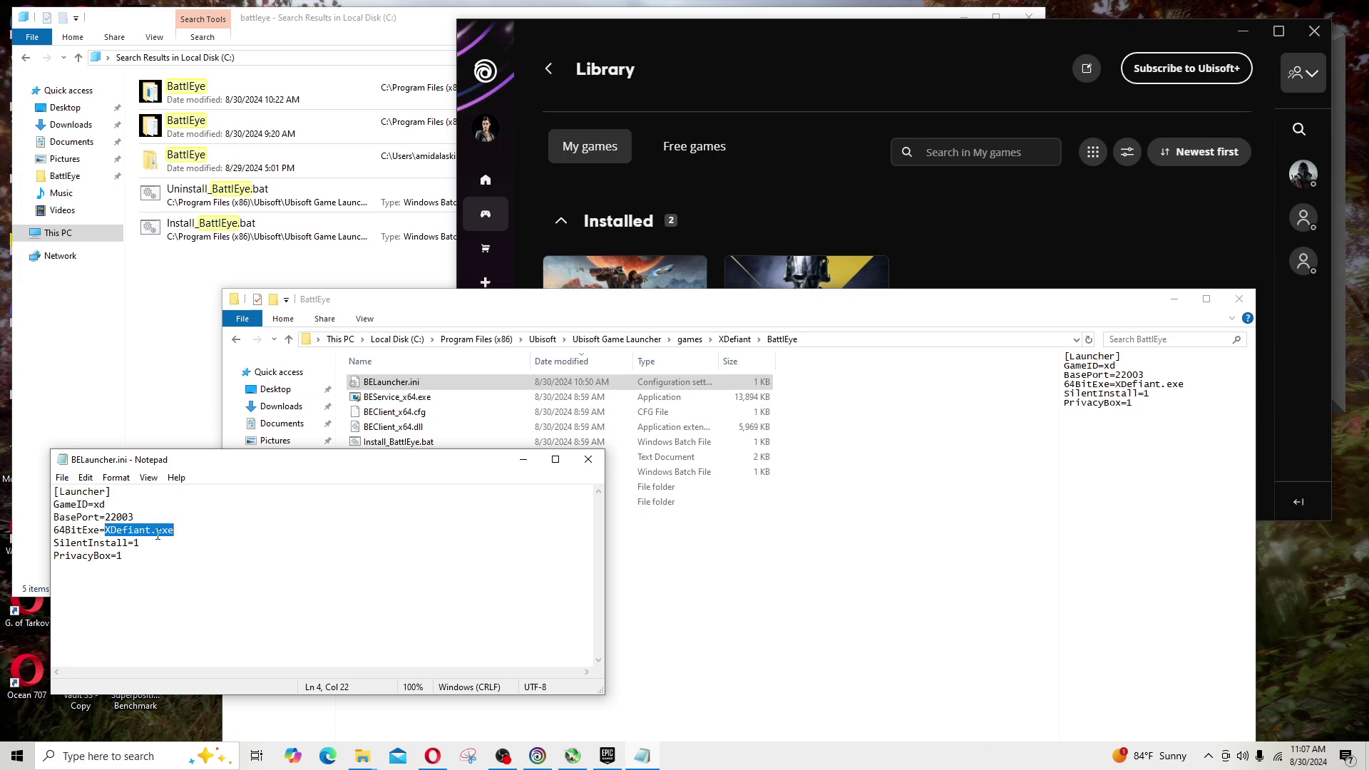
pyautogui.click(122, 529)
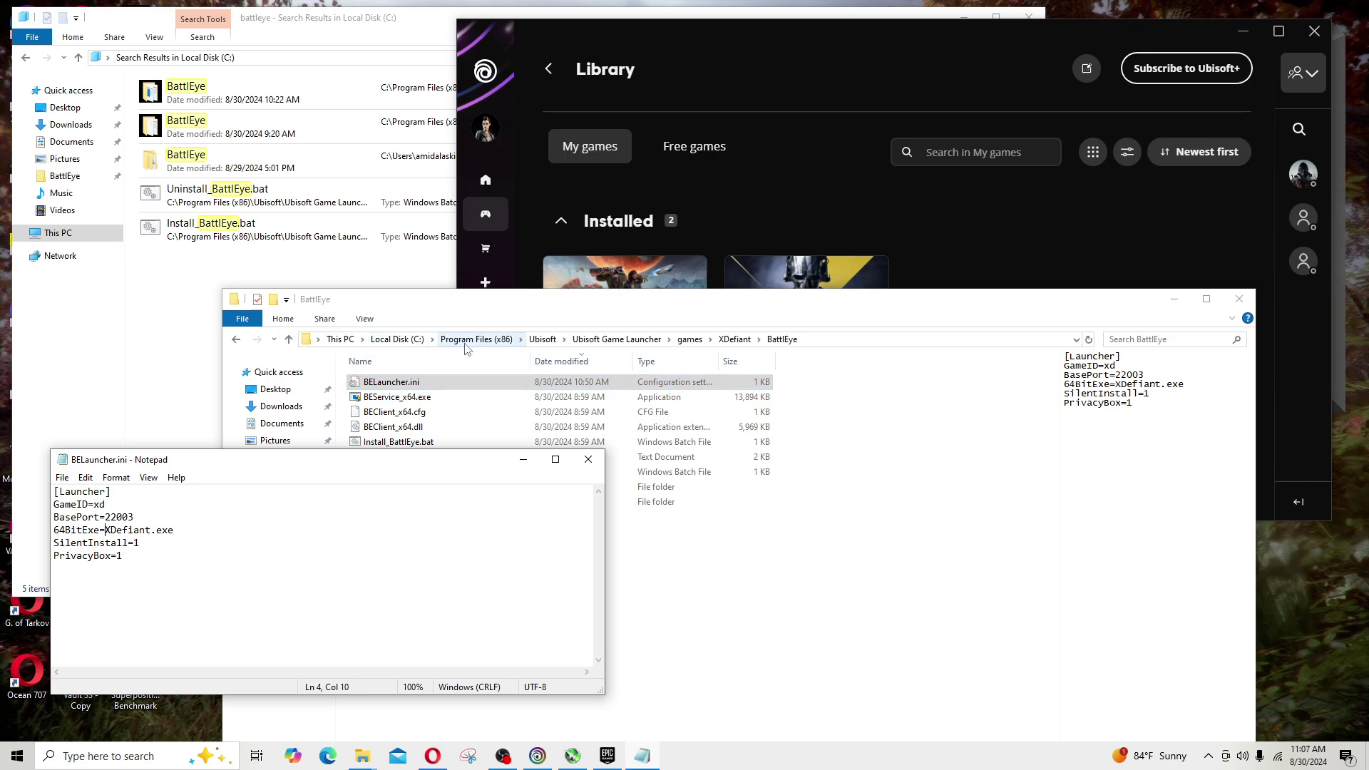
# Confirm the XDefiant.exe value in BELauncher.ini once more and close Notepad.
pyautogui.click(820, 340)
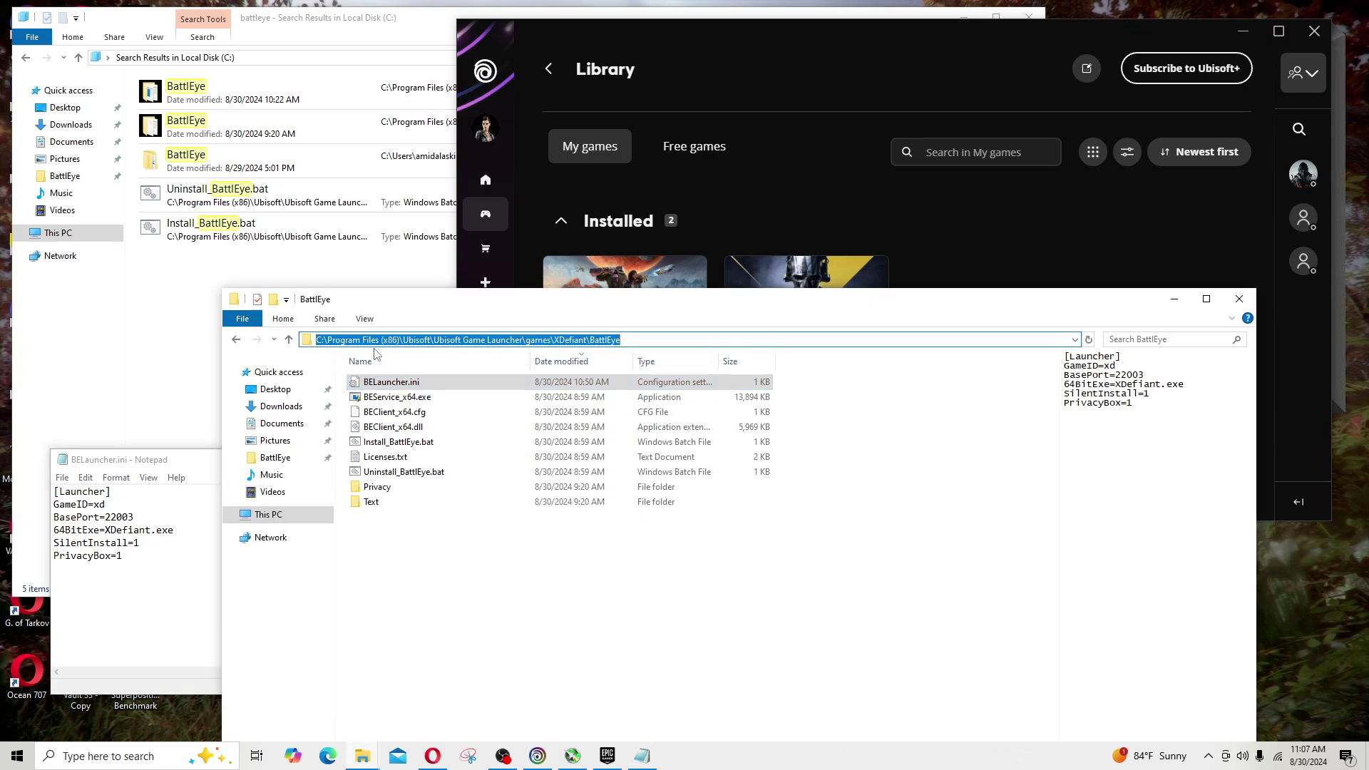
pyautogui.click(152, 516)
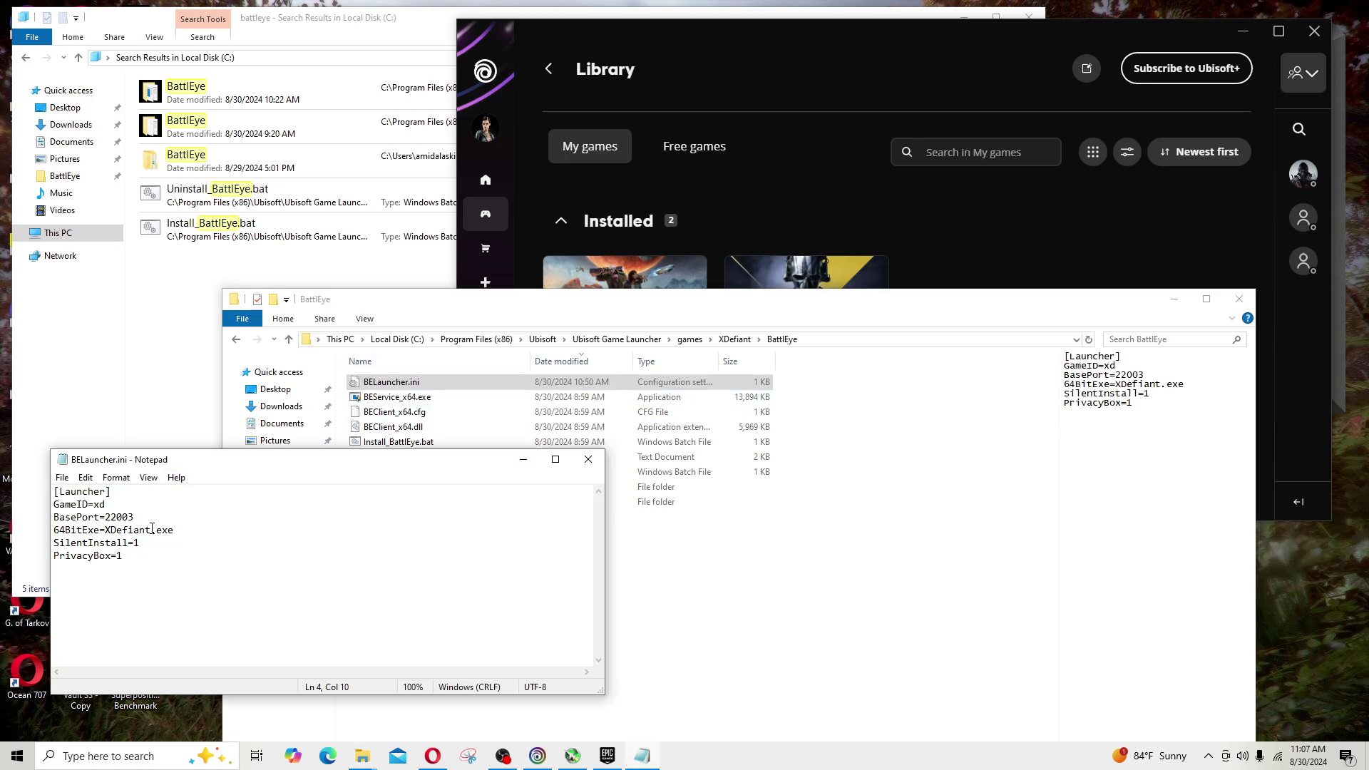
pyautogui.moveTo(174, 535); pyautogui.dragTo(106, 531)
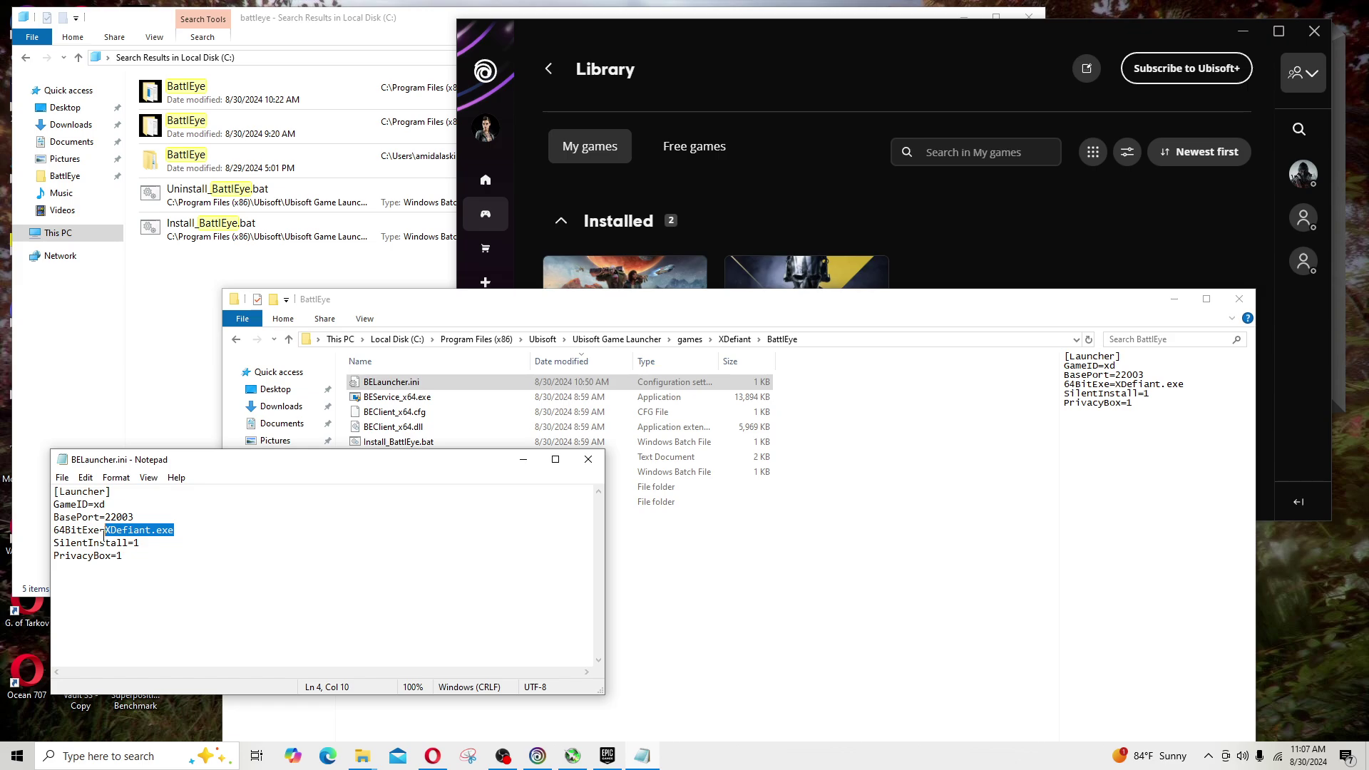
pyautogui.click(588, 459)
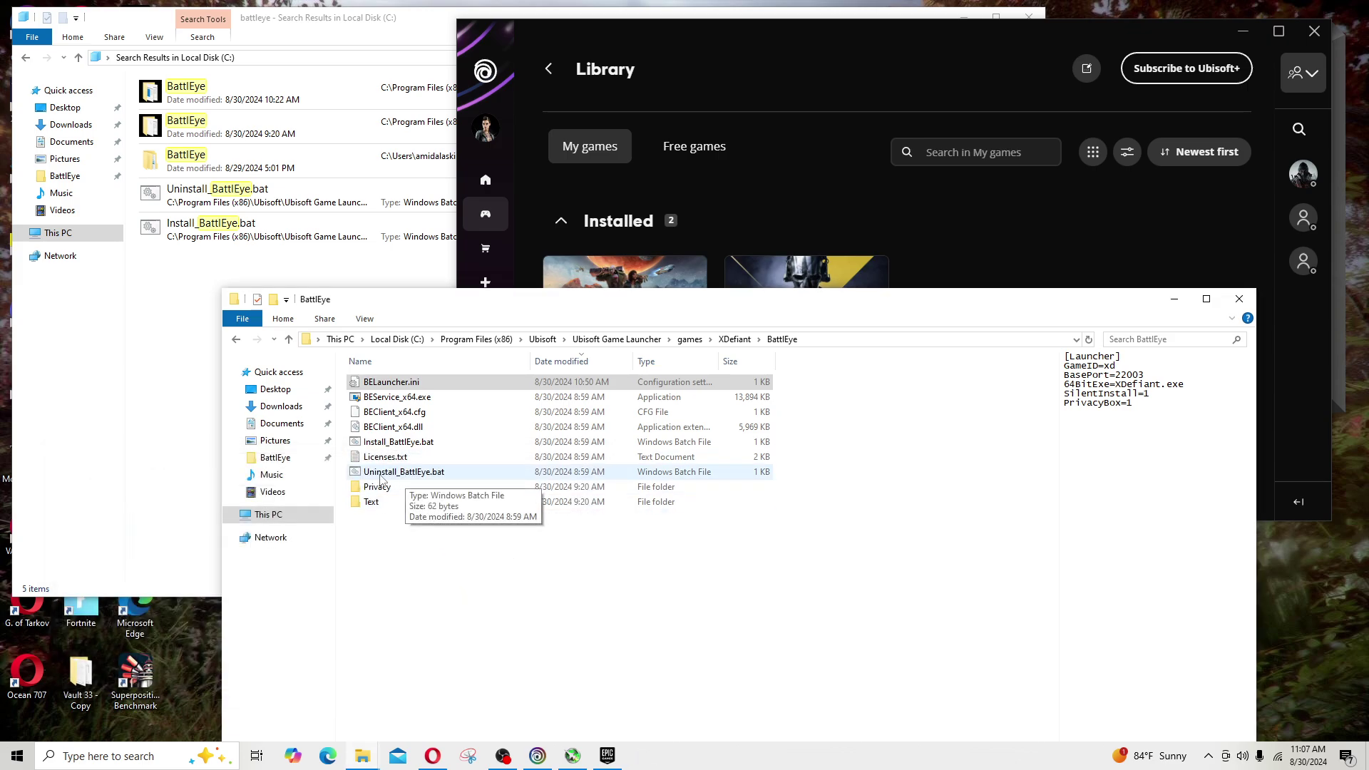
# Launch Command Prompt via the Run dialog and position it beside the BattlEye folder.
pyautogui.click(405, 477)
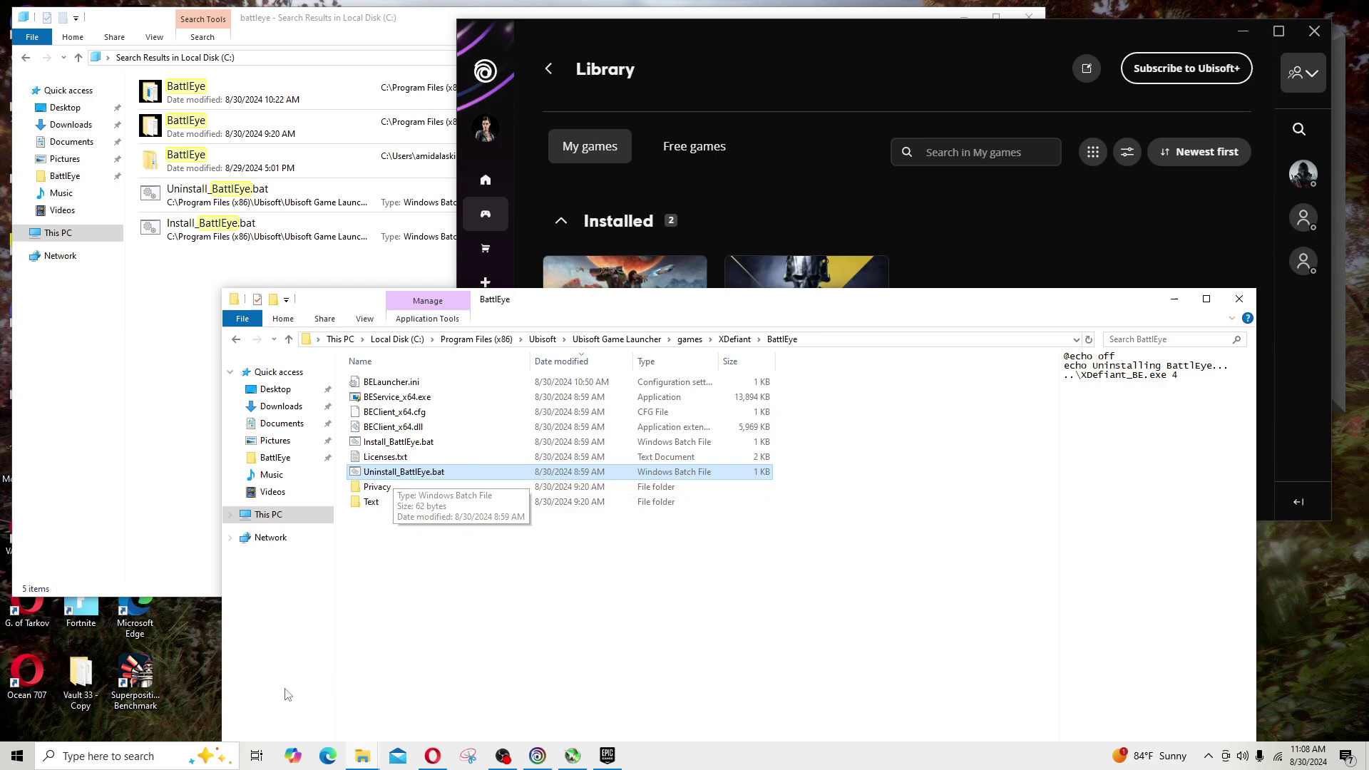
pyautogui.press('super+r')
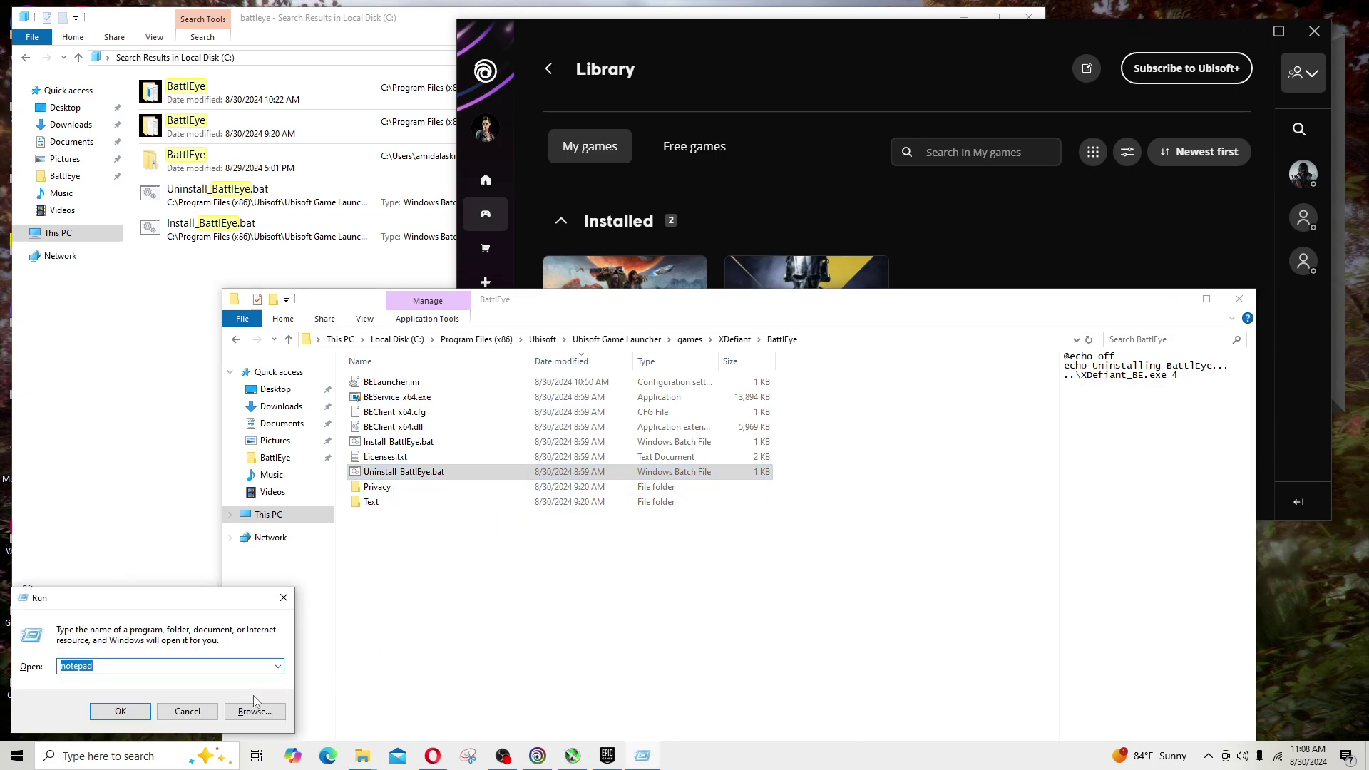
pyautogui.press('Down')
pyautogui.press('Return')
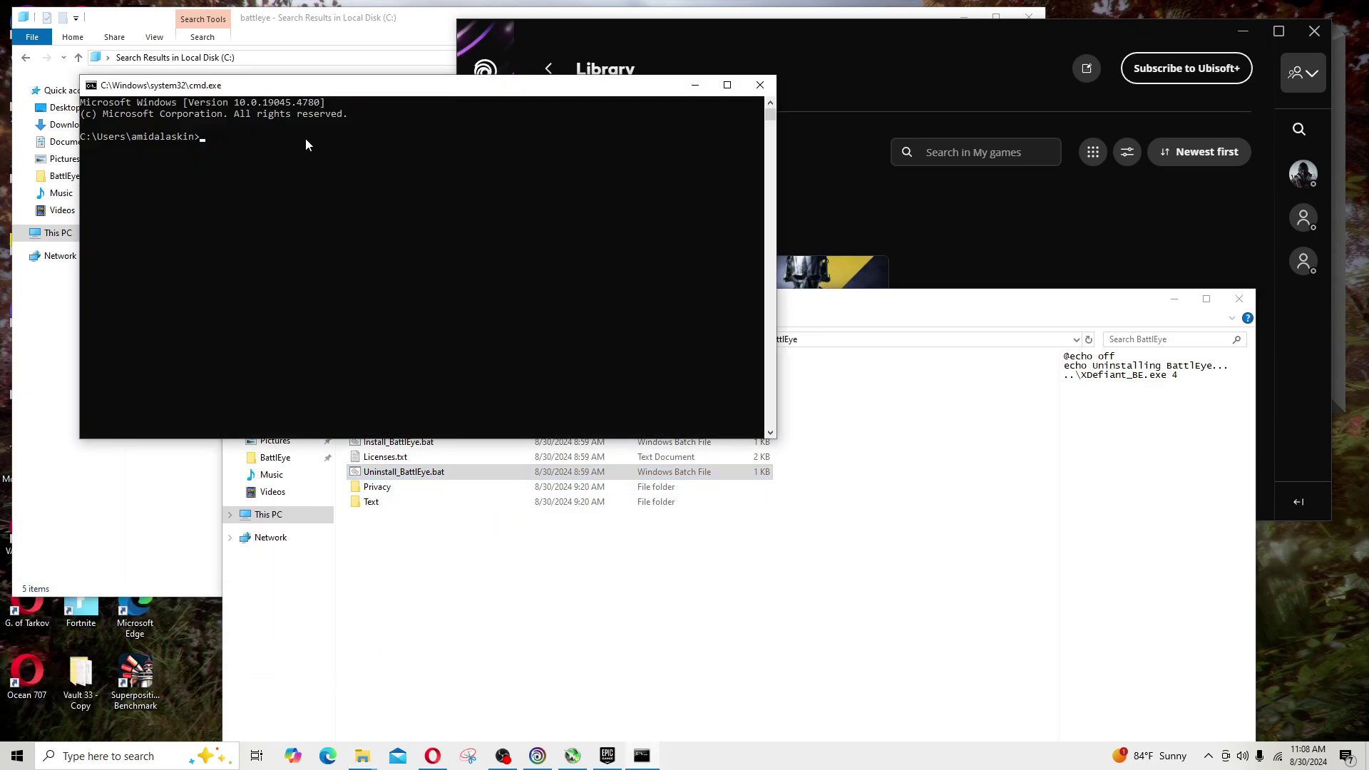
pyautogui.moveTo(350, 90); pyautogui.dragTo(850, 225)
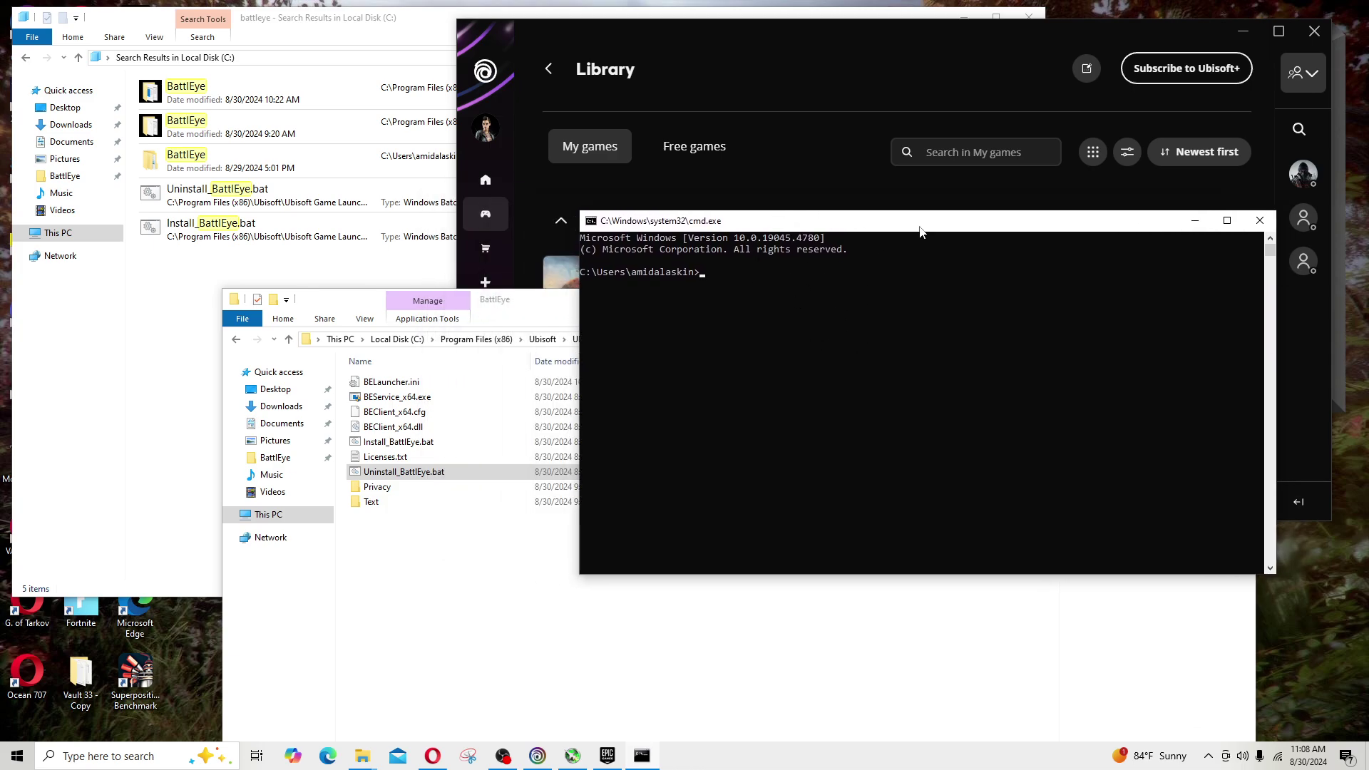
pyautogui.moveTo(919, 227); pyautogui.dragTo(924, 251)
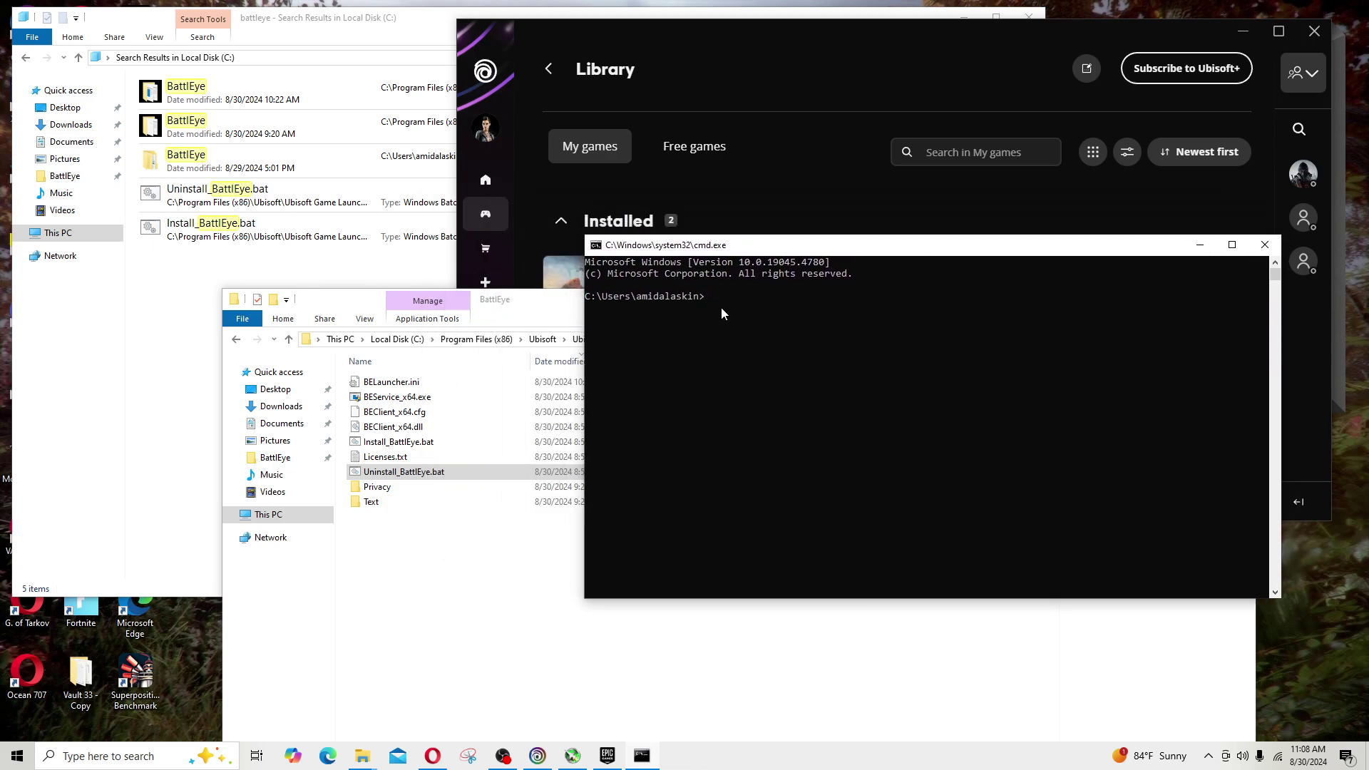
# View the uninstall commands in Uninstall_BattlEye.bat in Notepad, then close it.
pyautogui.rightClick(417, 476)
pyautogui.click(450, 497)
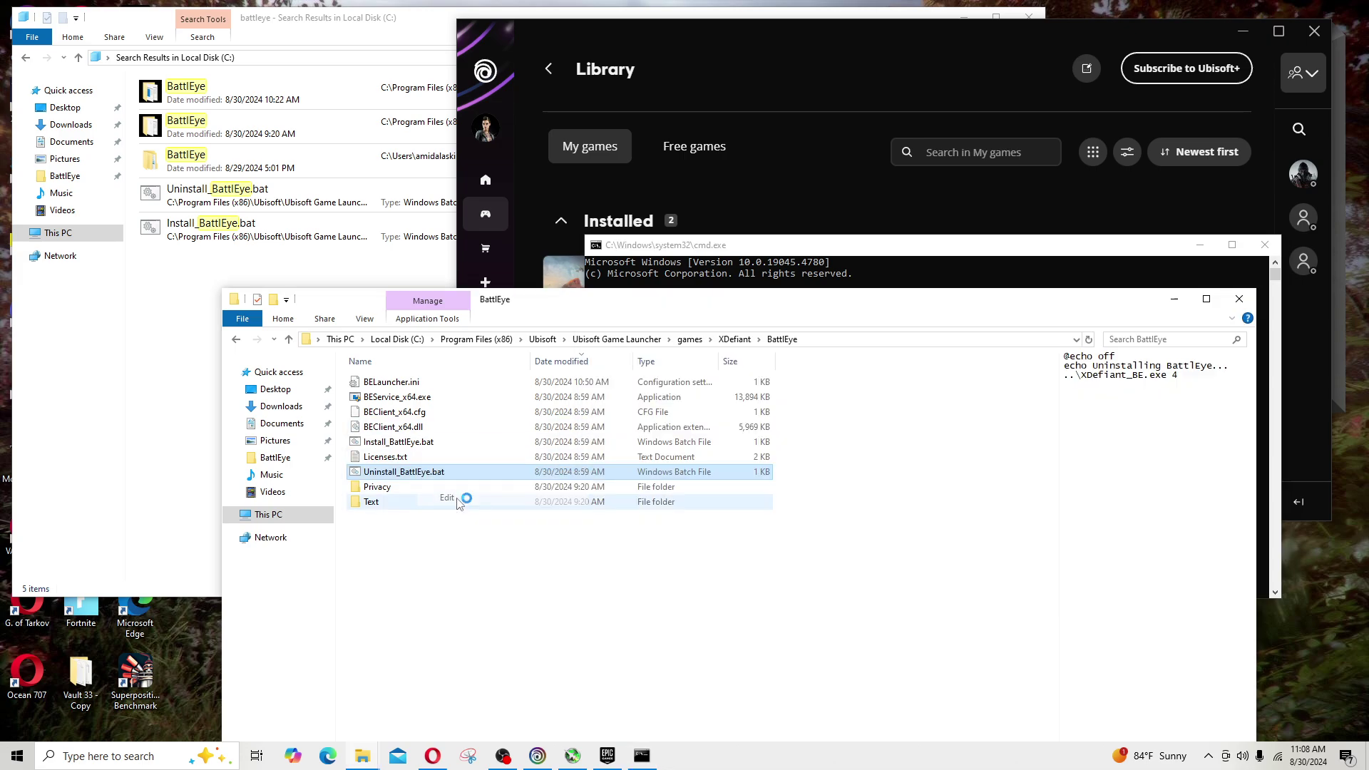
pyautogui.moveTo(65, 491); pyautogui.dragTo(127, 521)
pyautogui.click(161, 526)
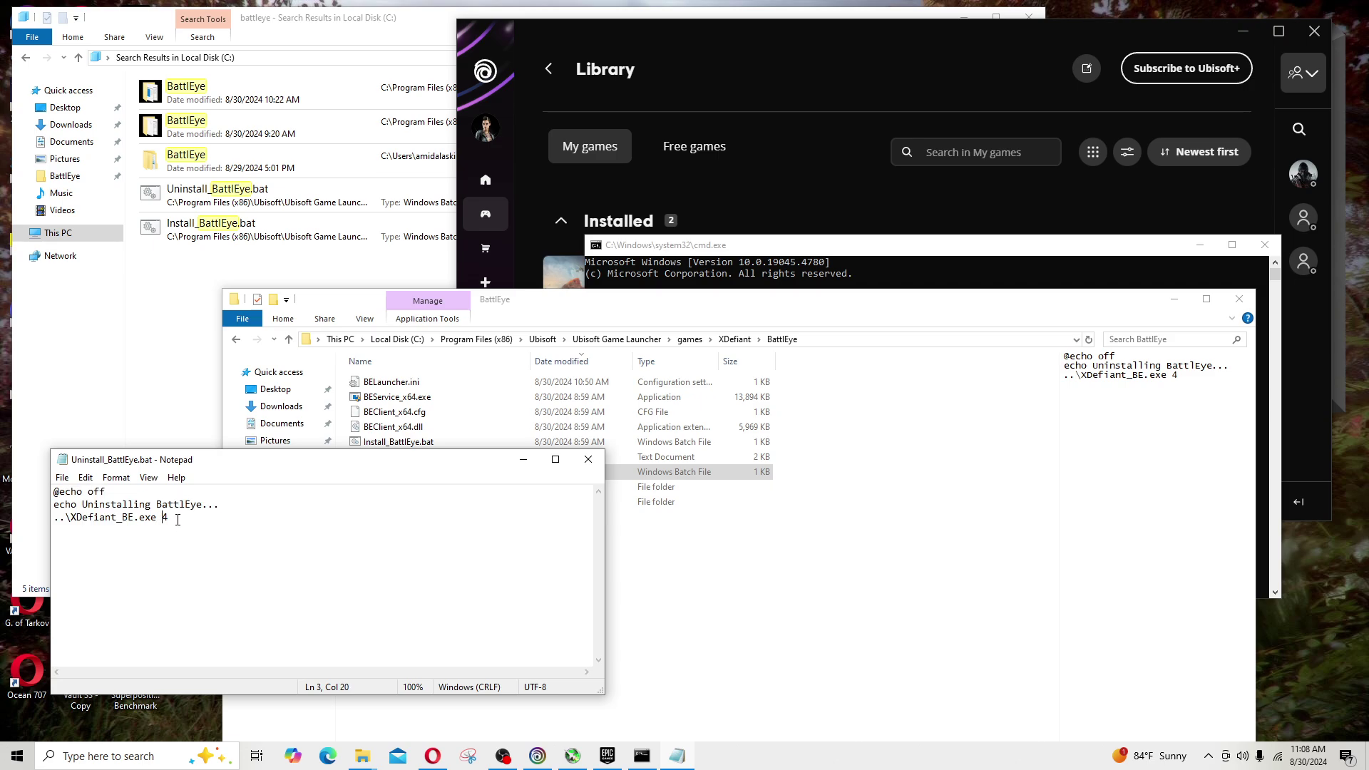
pyautogui.click(588, 460)
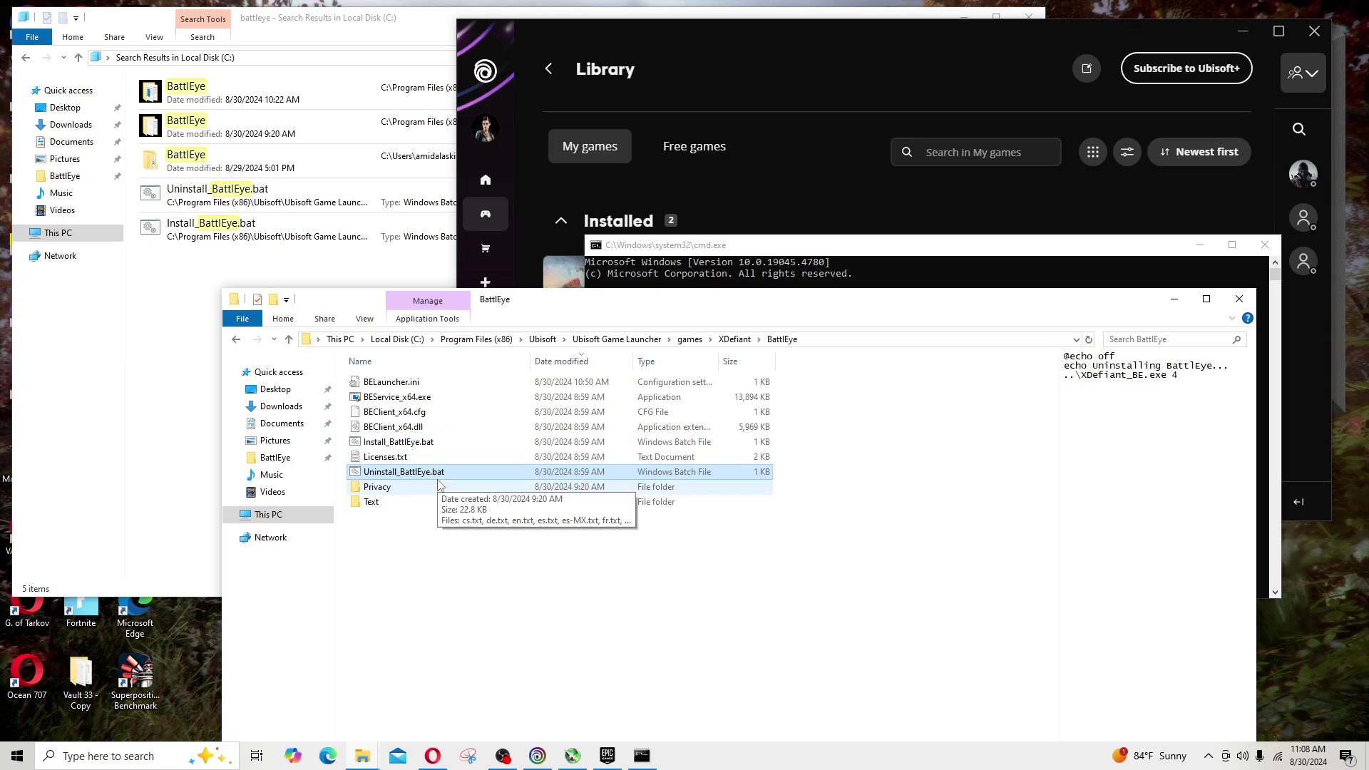
# Select the uninstall and install batch files in turn, then clear the selection.
pyautogui.click(417, 530)
pyautogui.click(397, 475)
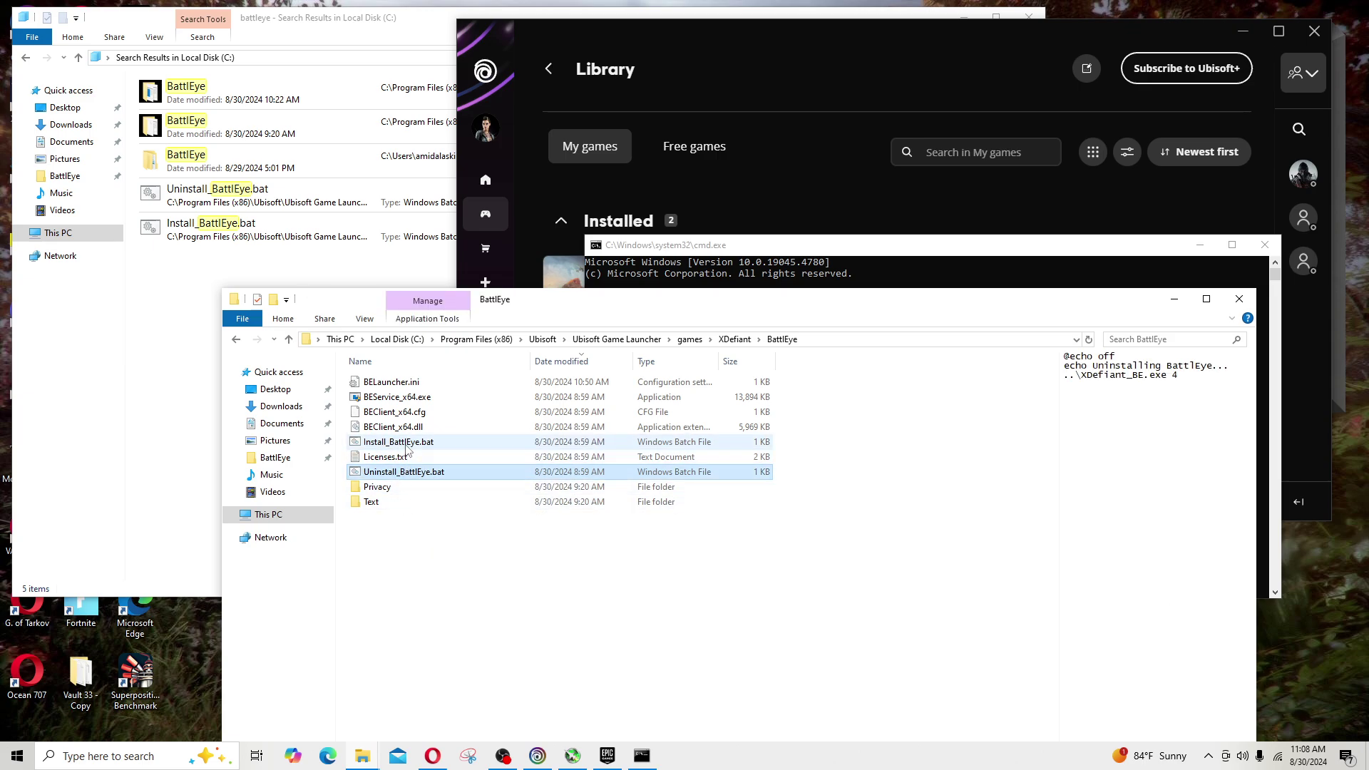
pyautogui.click(406, 447)
pyautogui.click(446, 614)
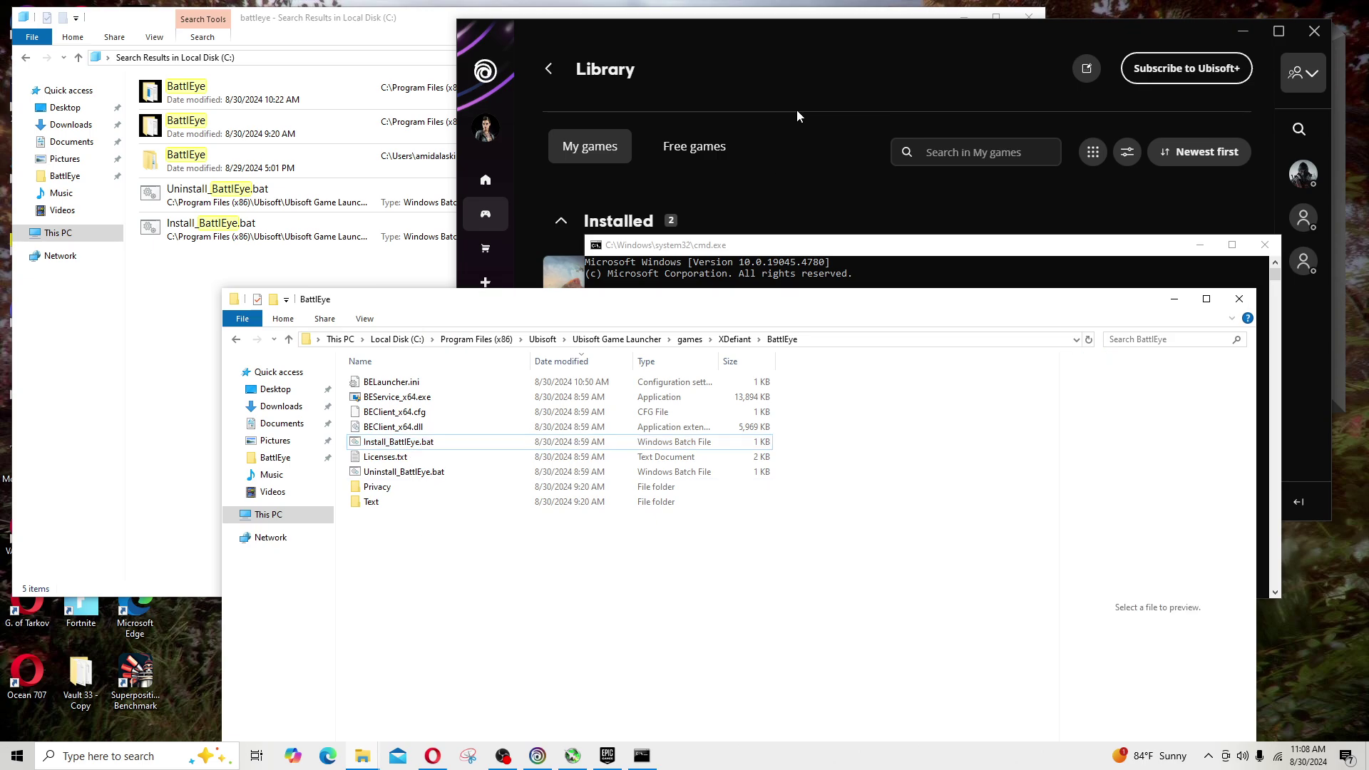
pyautogui.click(804, 46)
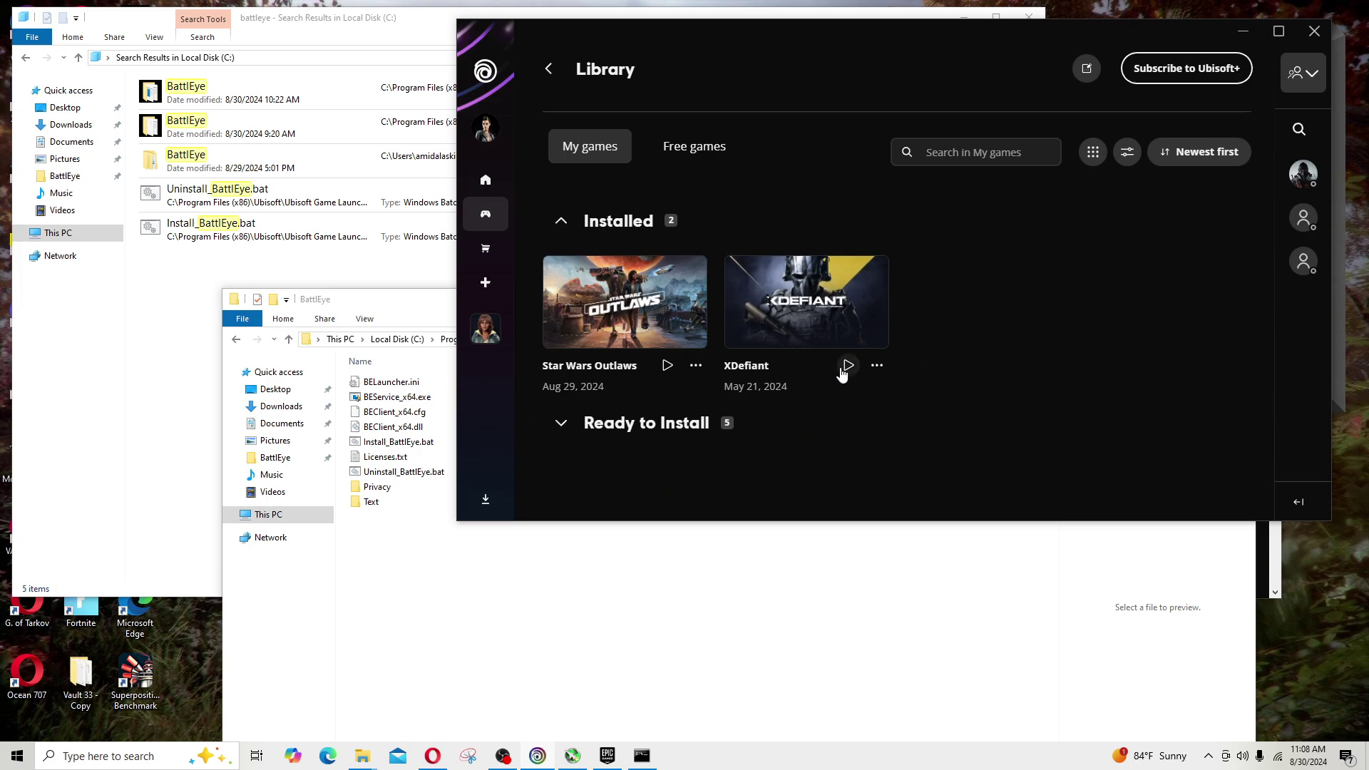
pyautogui.click(430, 304)
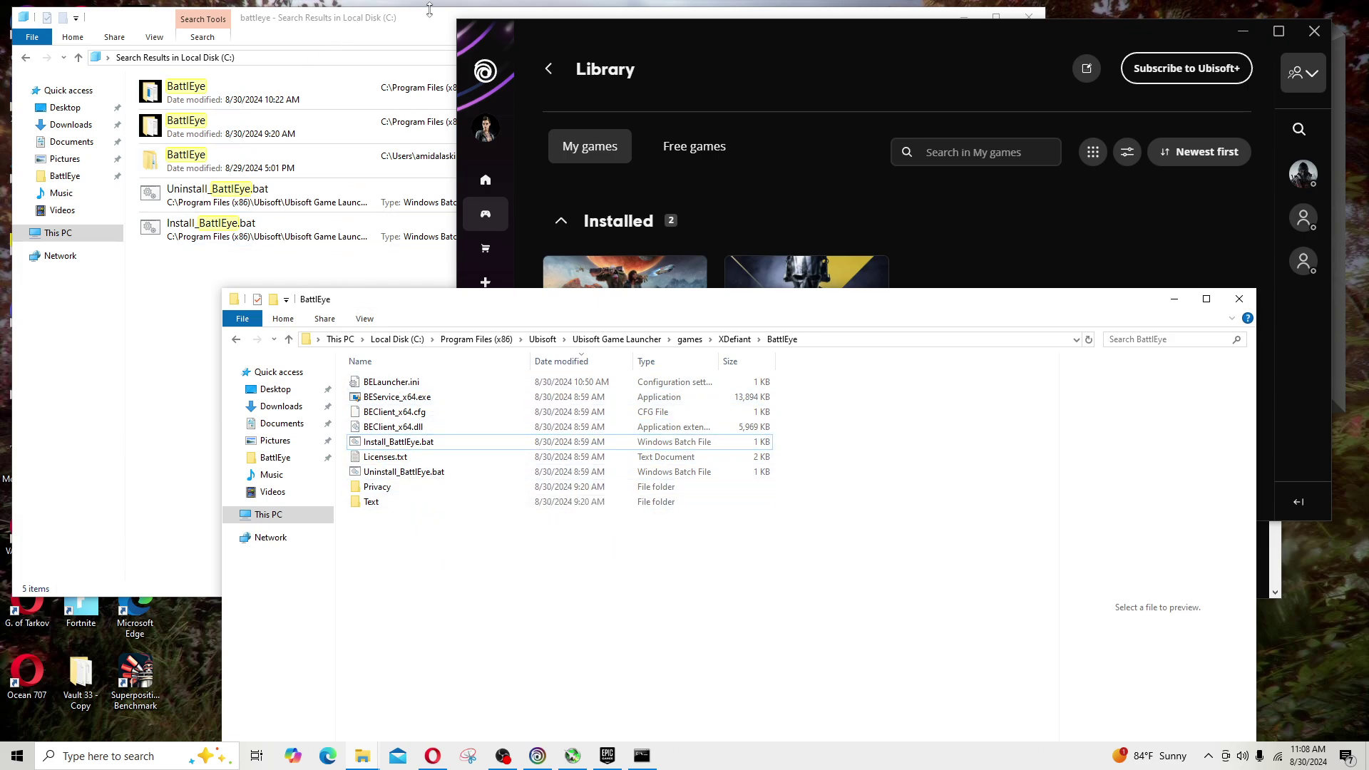
pyautogui.click(431, 16)
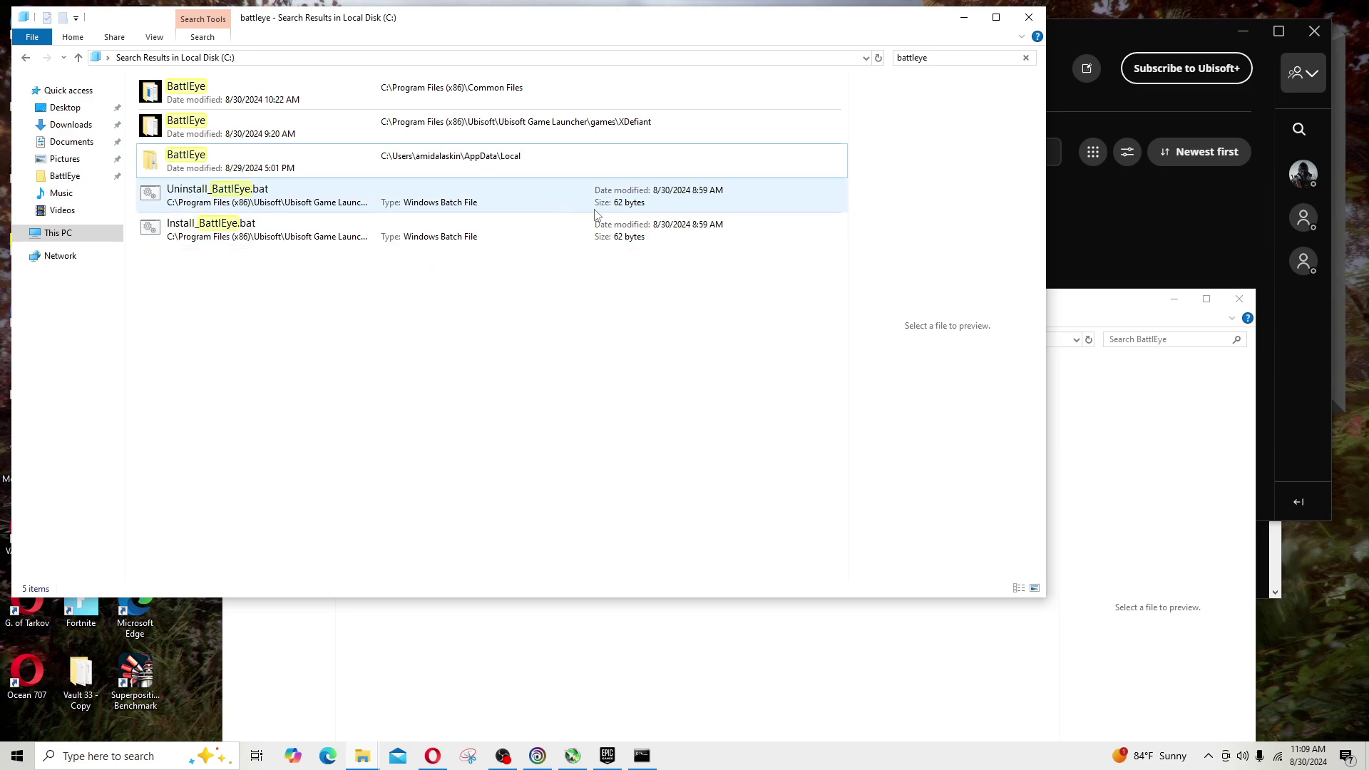
# Verify BEService_x64.exe's Compatibility tab has 'Run this program as an administrator' enabled.
pyautogui.click(1073, 307)
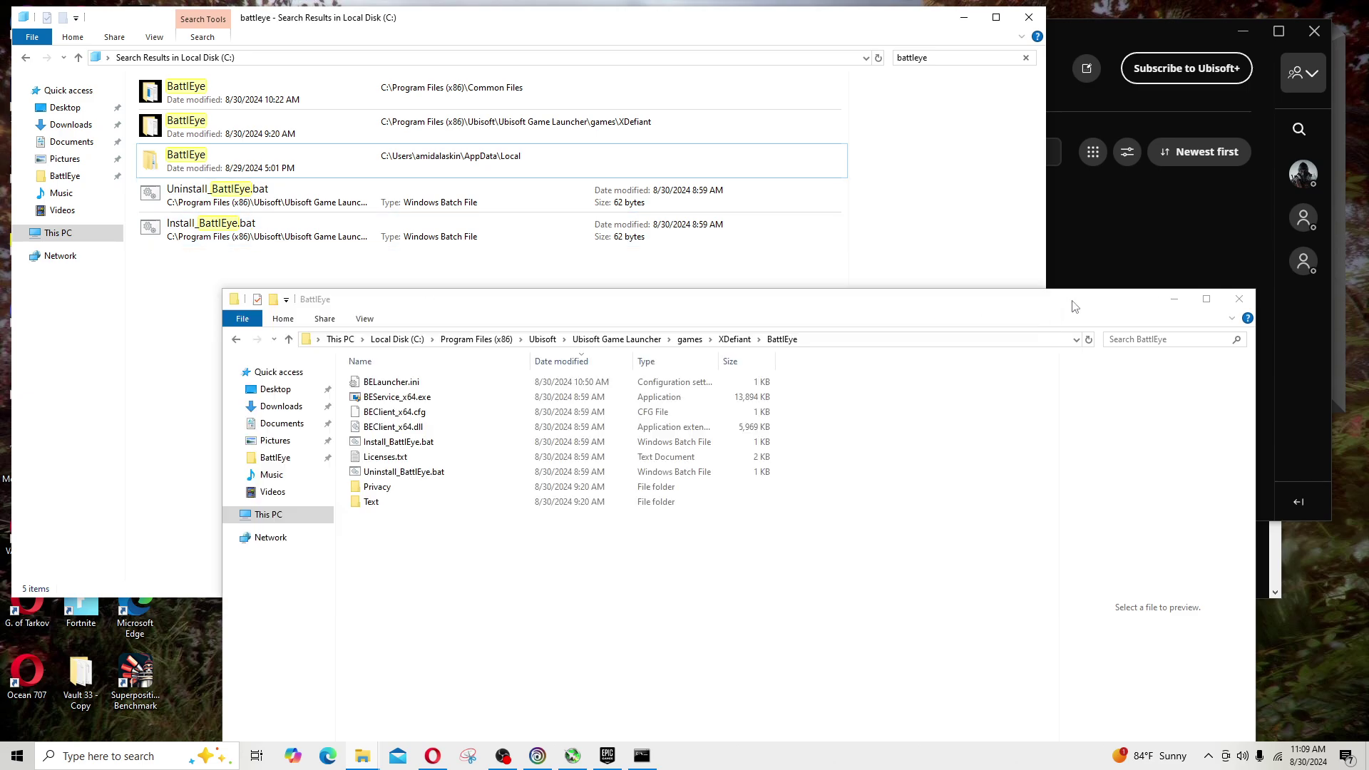
pyautogui.click(374, 398)
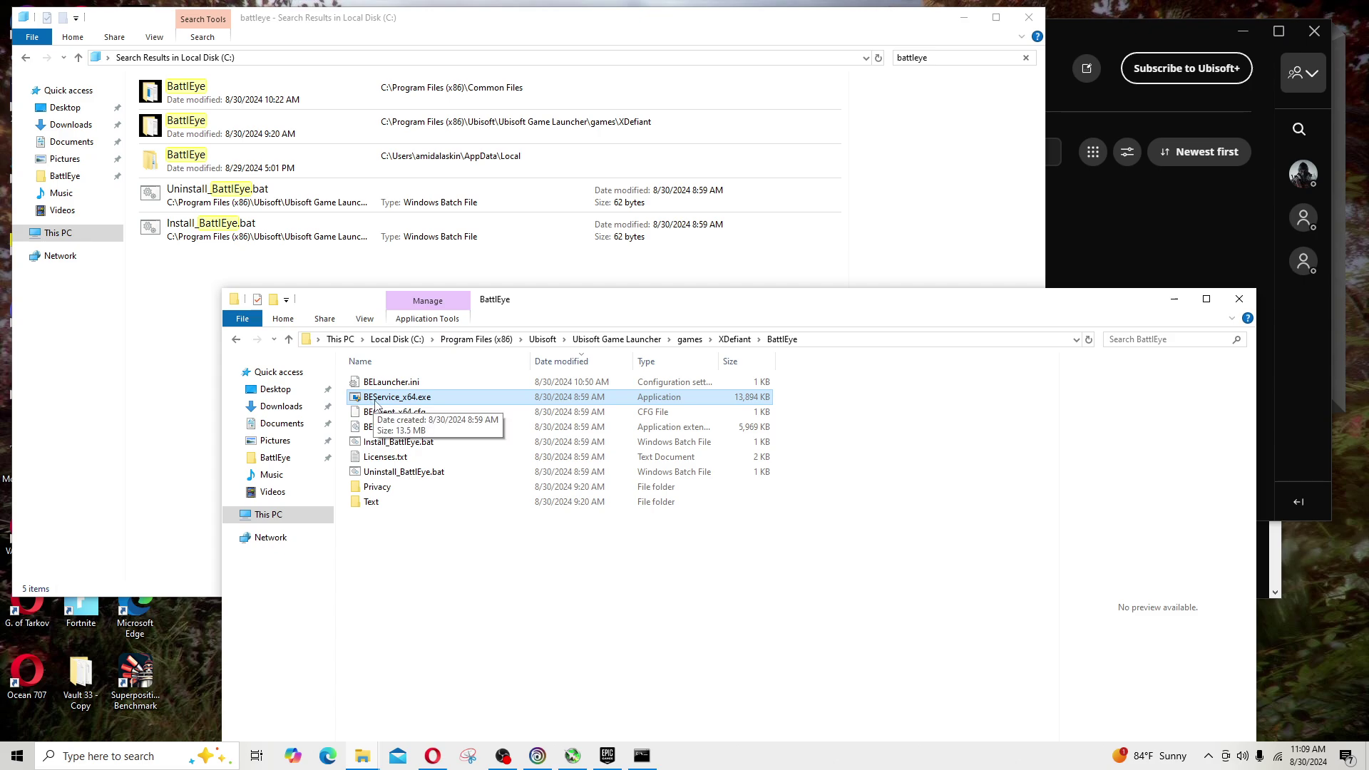
pyautogui.rightClick(382, 402)
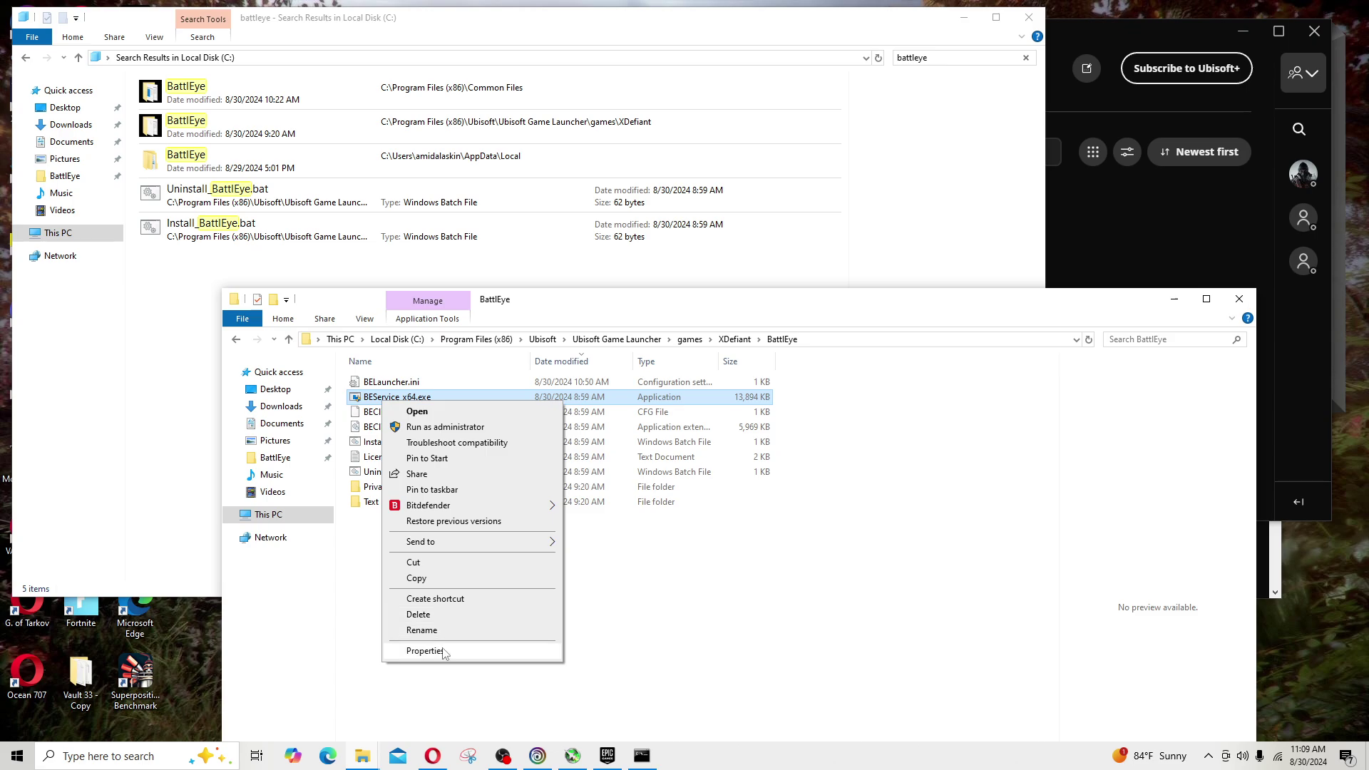
pyautogui.click(437, 650)
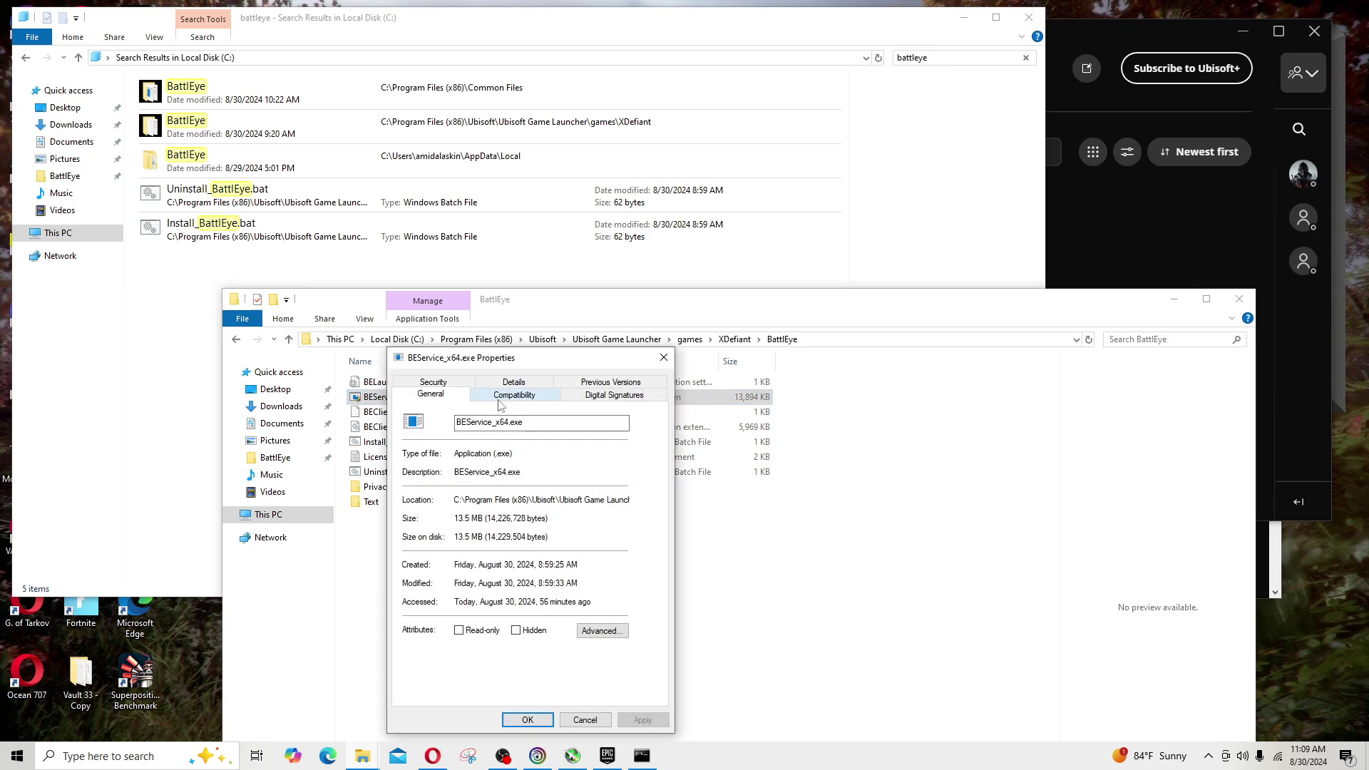
pyautogui.click(500, 396)
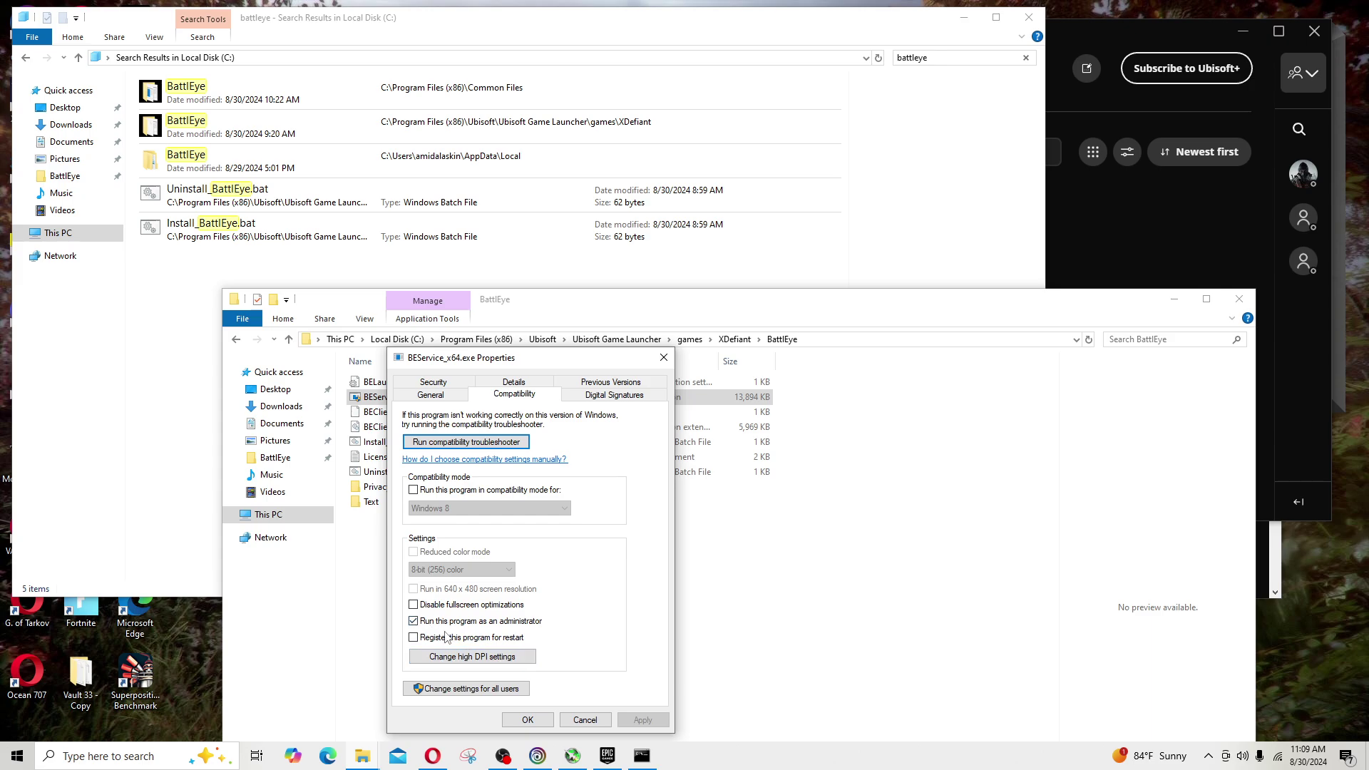
pyautogui.click(663, 357)
pyautogui.click(574, 635)
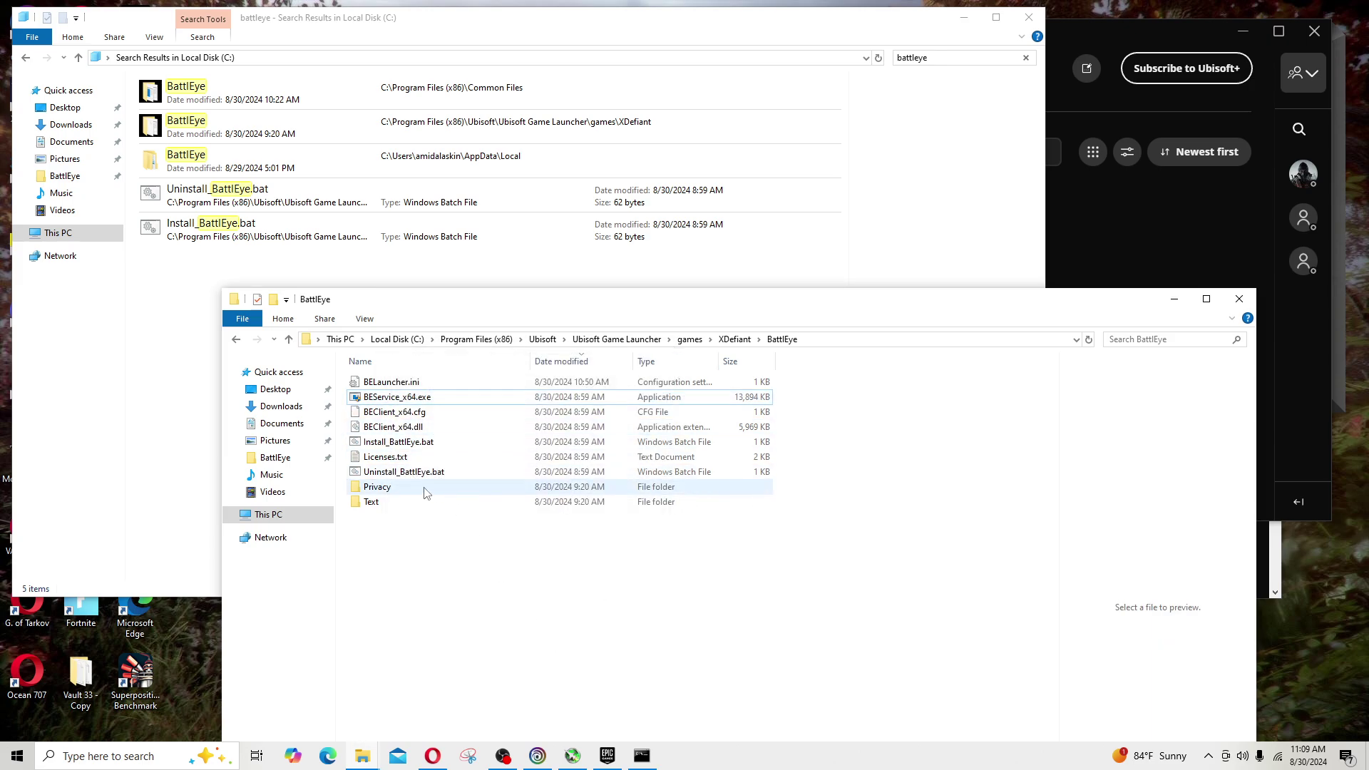
pyautogui.click(1151, 46)
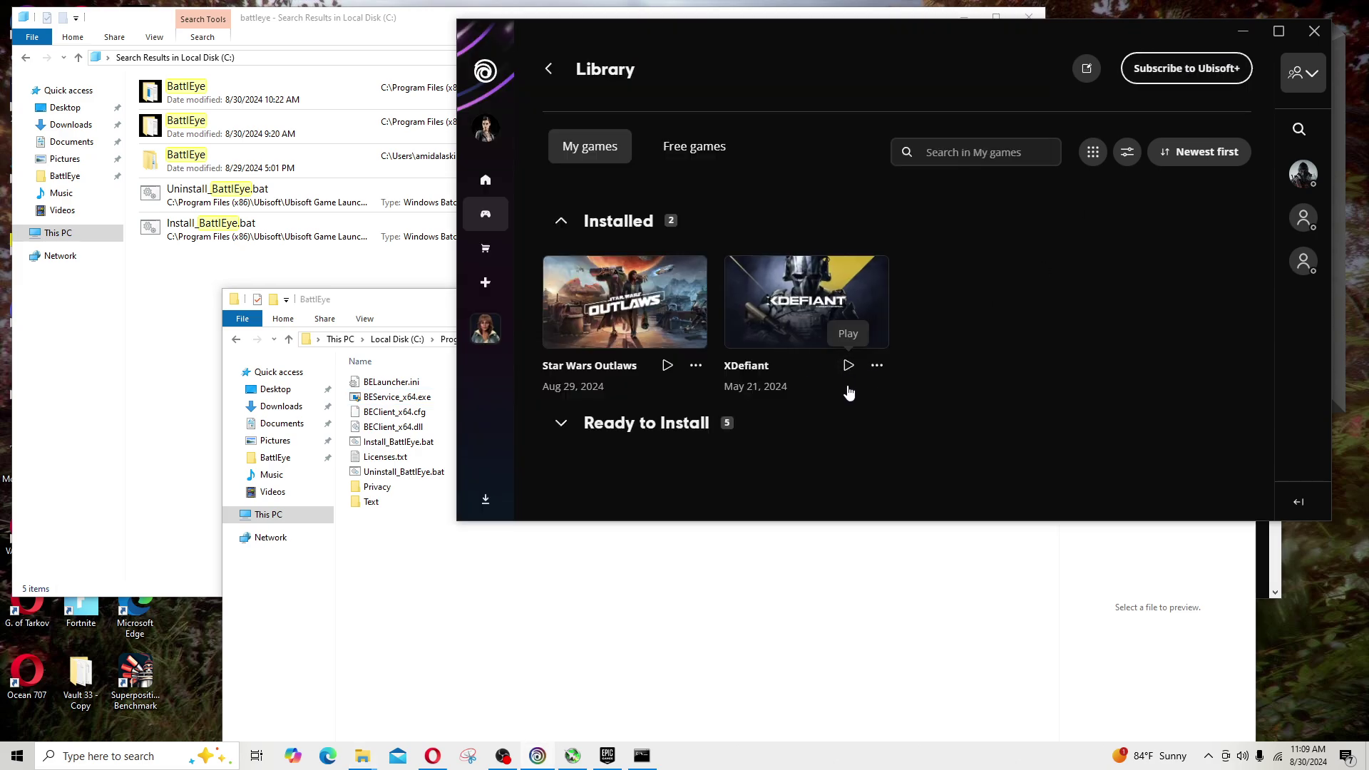
pyautogui.click(429, 304)
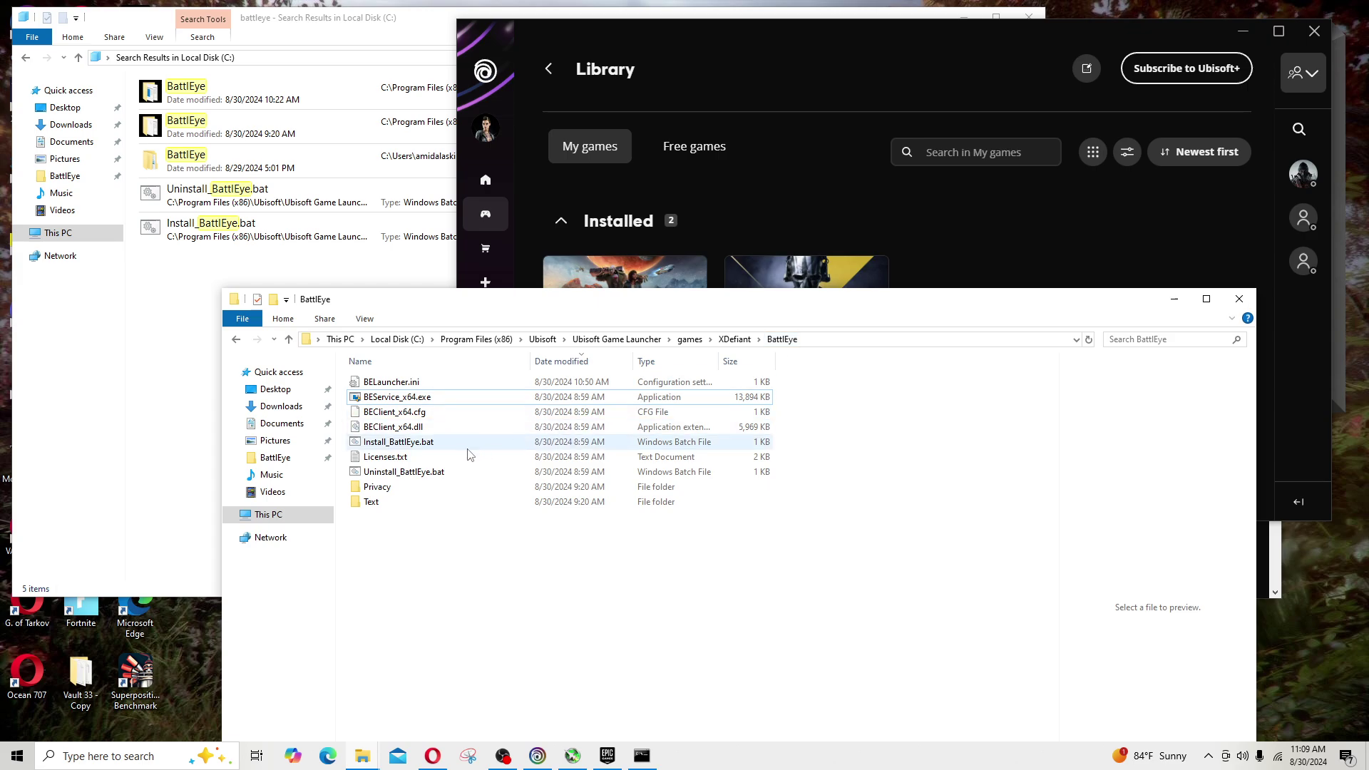
# Reopen XDefiant's BattlEye folder and preview Install_BattlEye.bat, which runs ..\XDefiant_BE.exe 1 0.
pyautogui.click(798, 347)
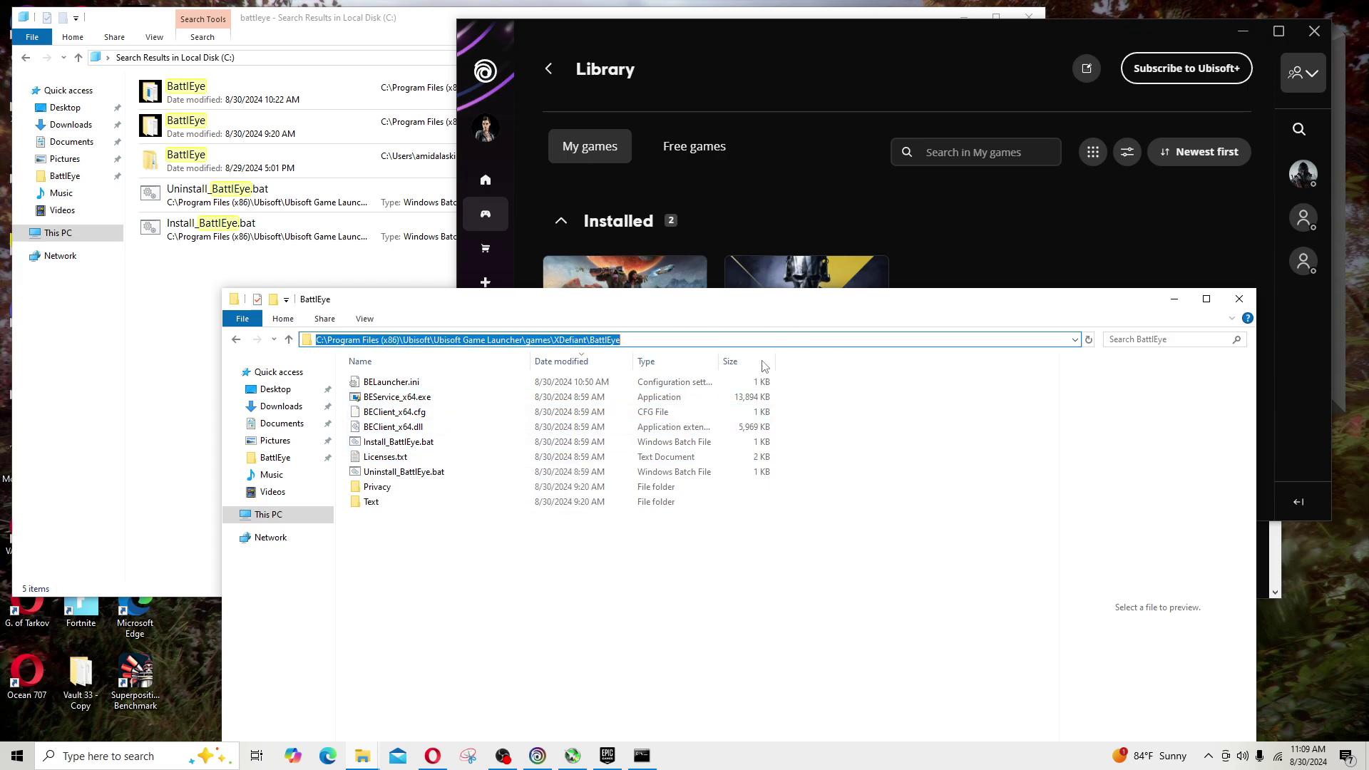
pyautogui.click(427, 505)
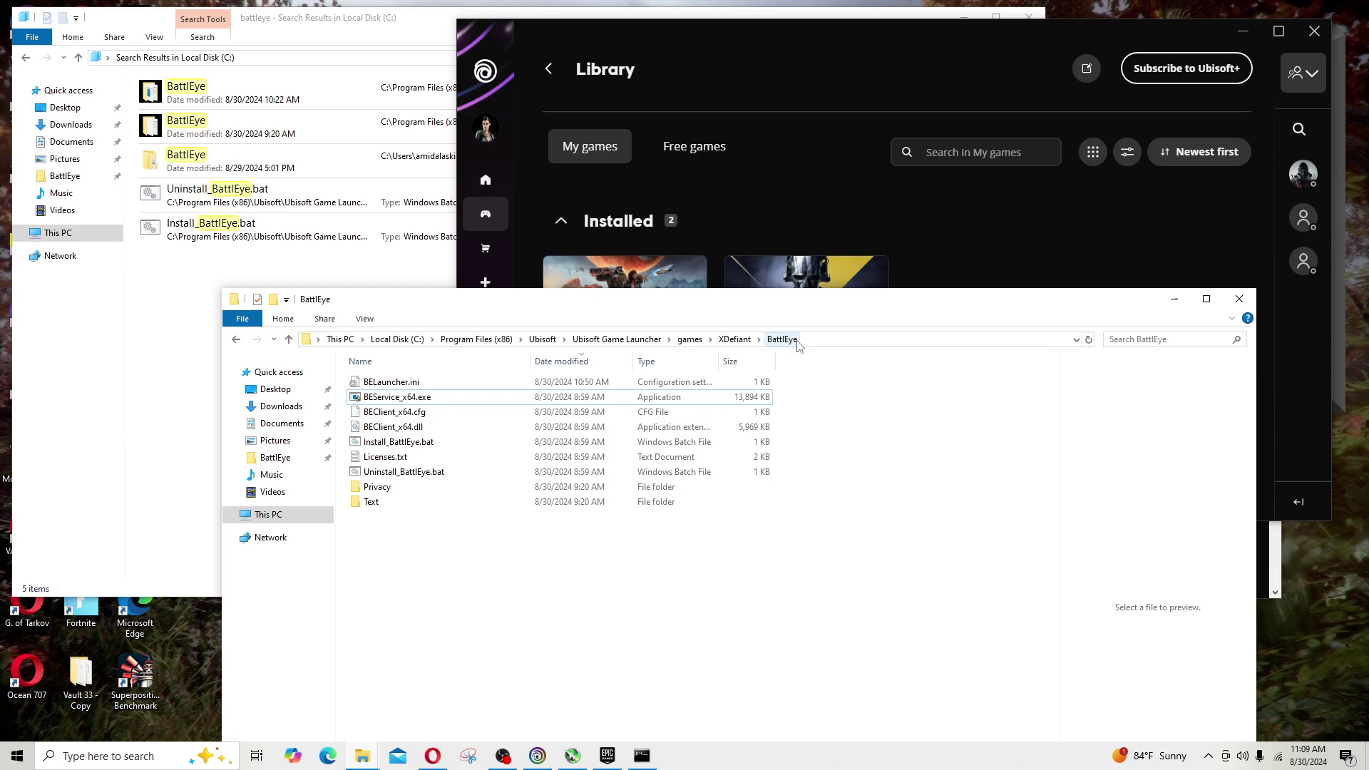
pyautogui.click(719, 341)
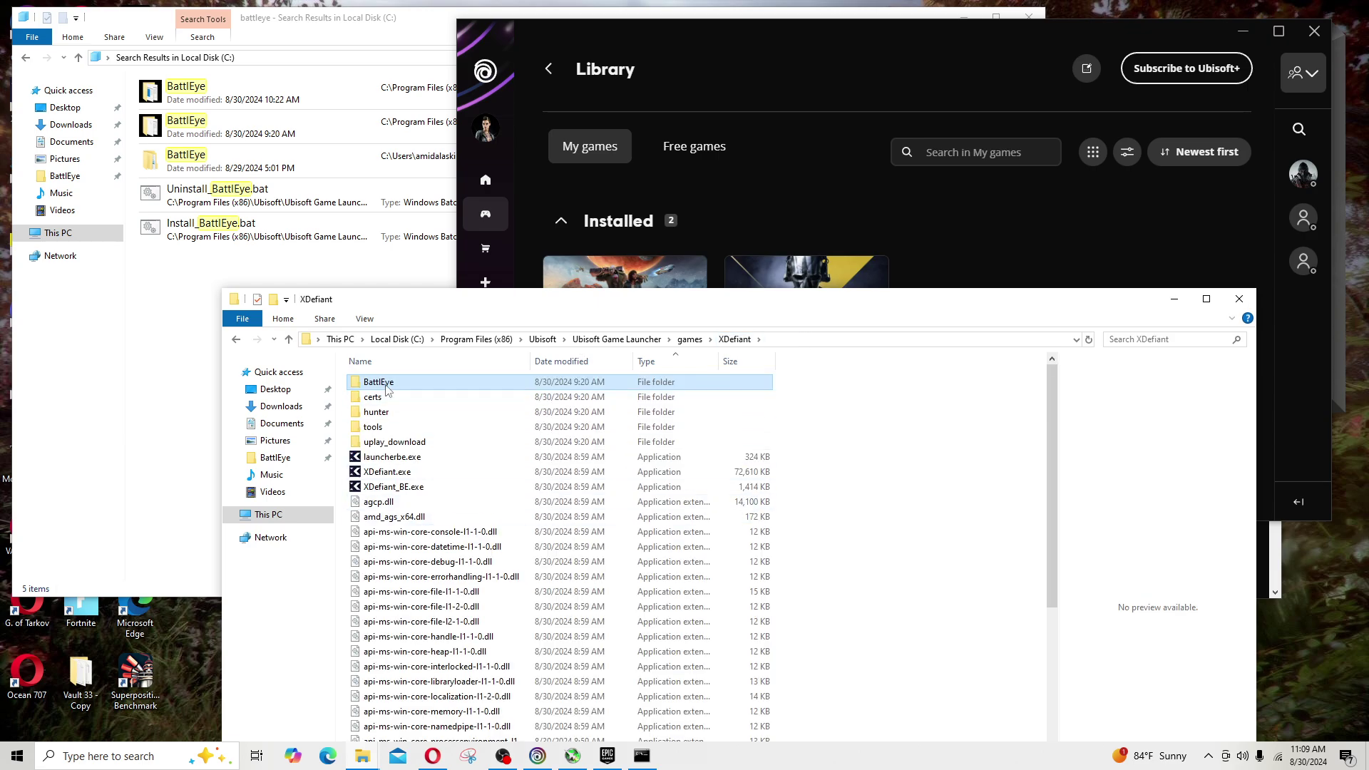
pyautogui.doubleClick(385, 385)
pyautogui.moveTo(511, 604); pyautogui.dragTo(369, 371)
pyautogui.click(435, 508)
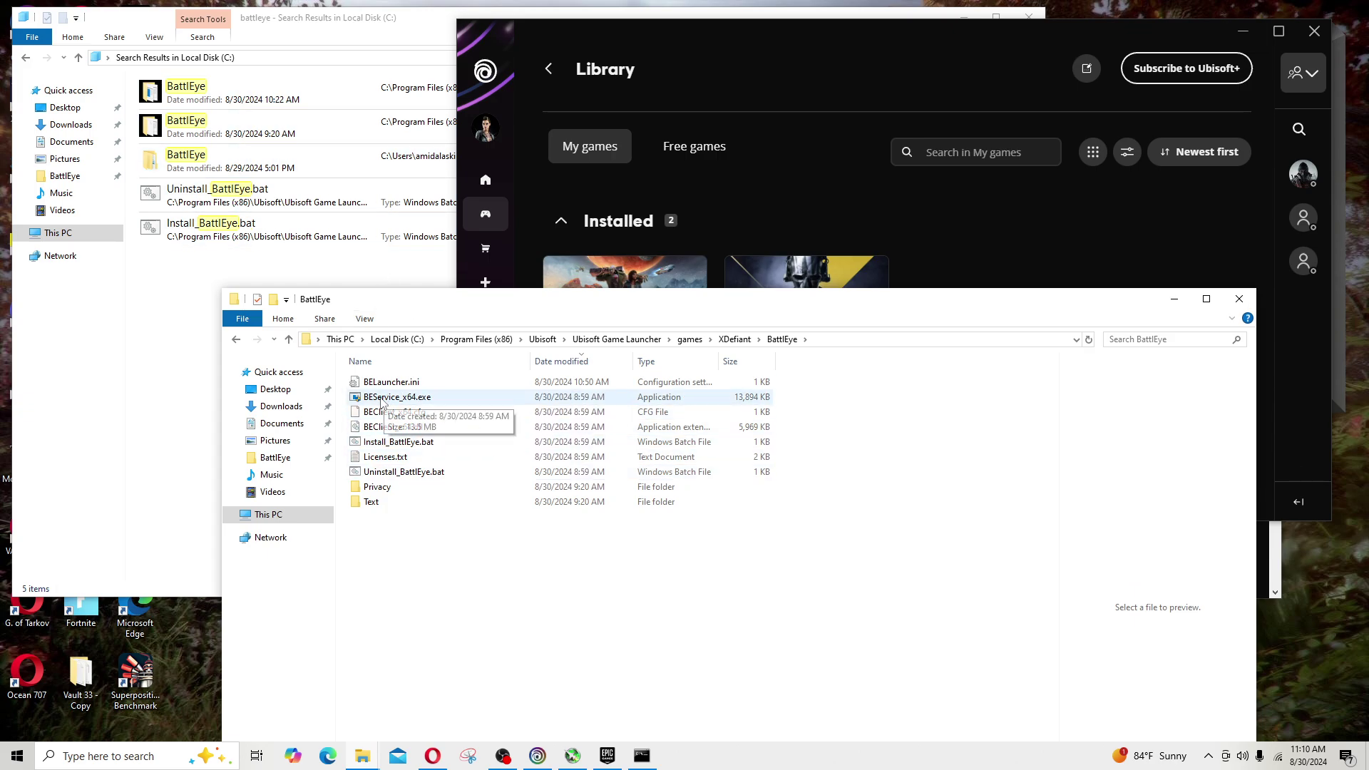
pyautogui.click(404, 474)
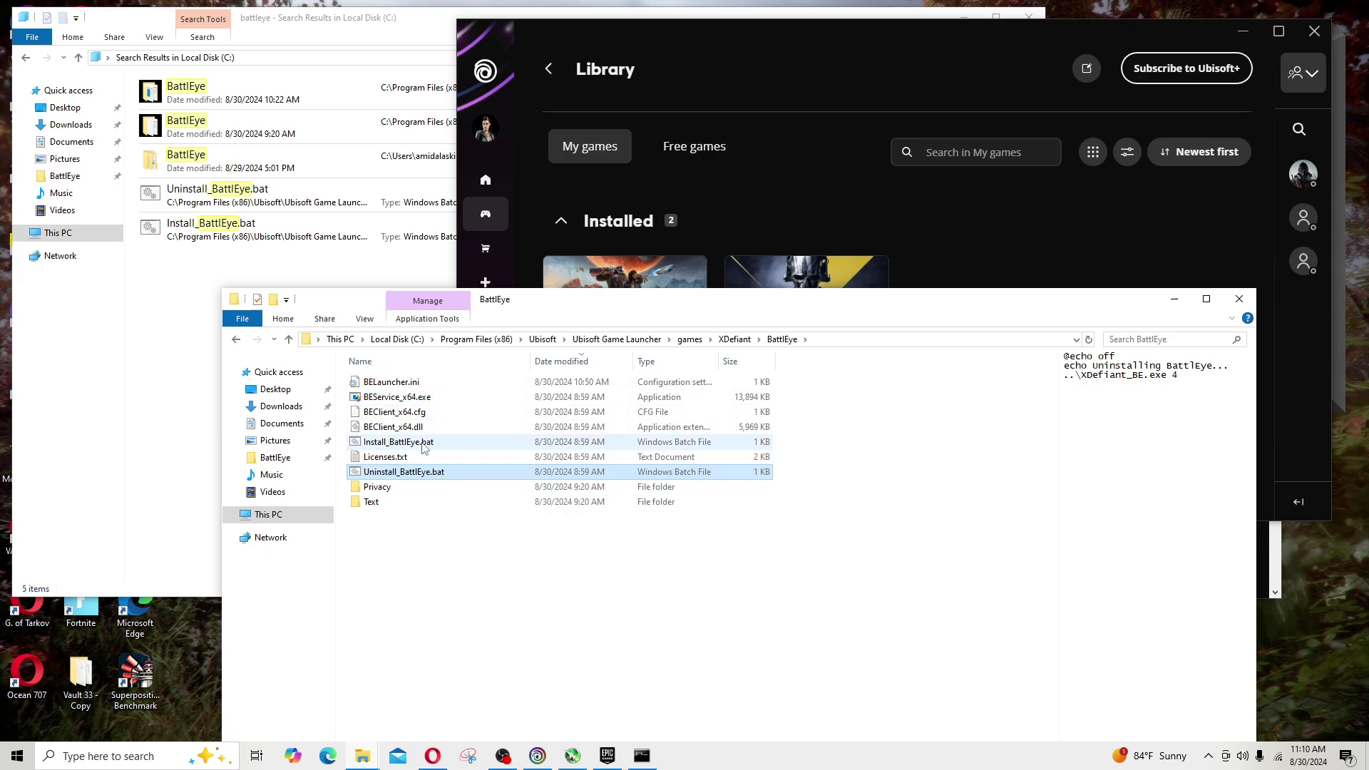
pyautogui.click(430, 444)
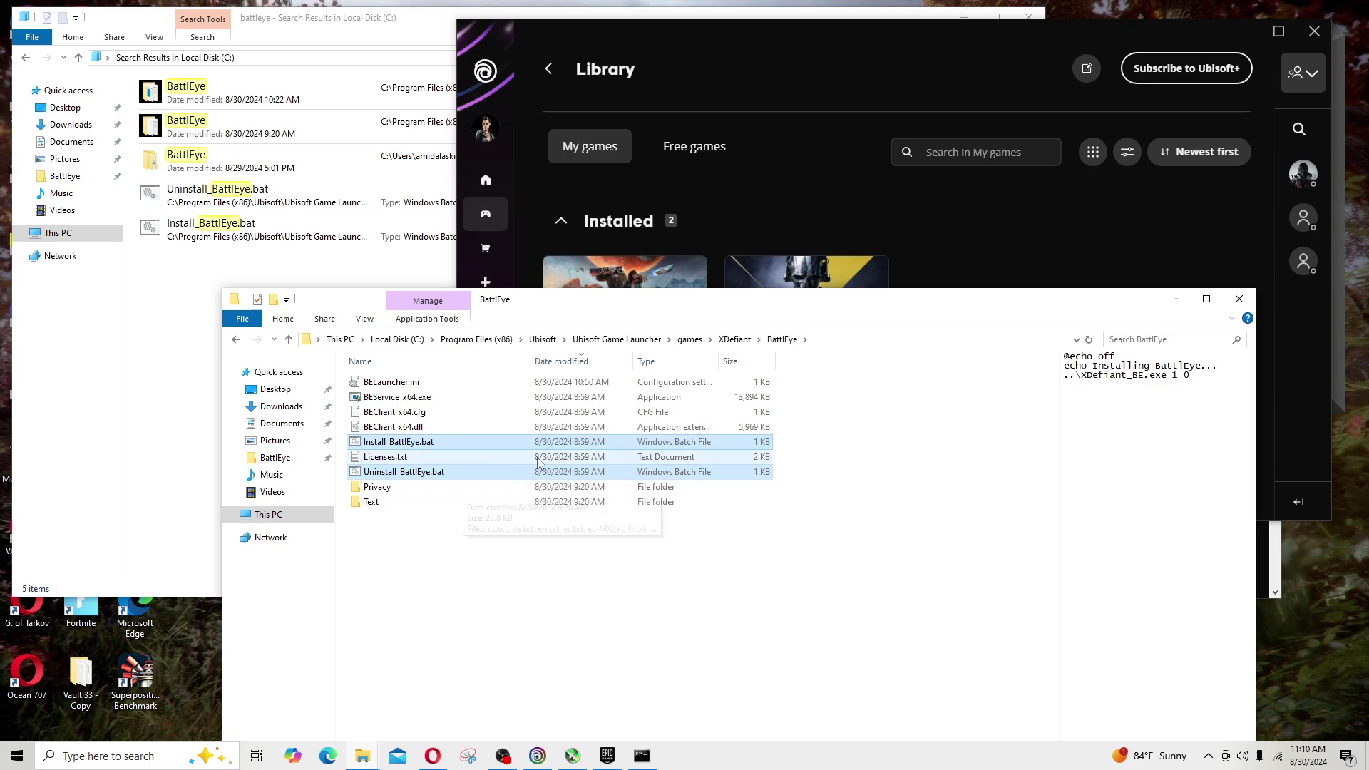